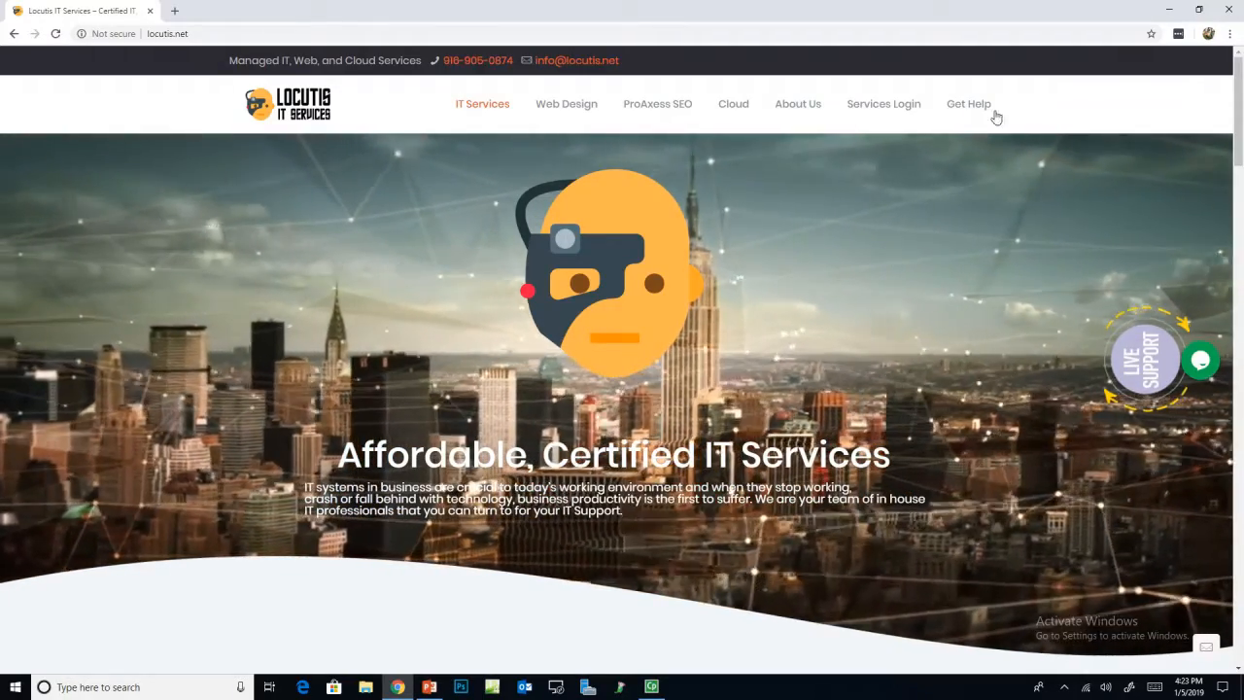
Step: Look over the Get Help contact page's support options, then go to Services Login
mouse_move(965, 109)
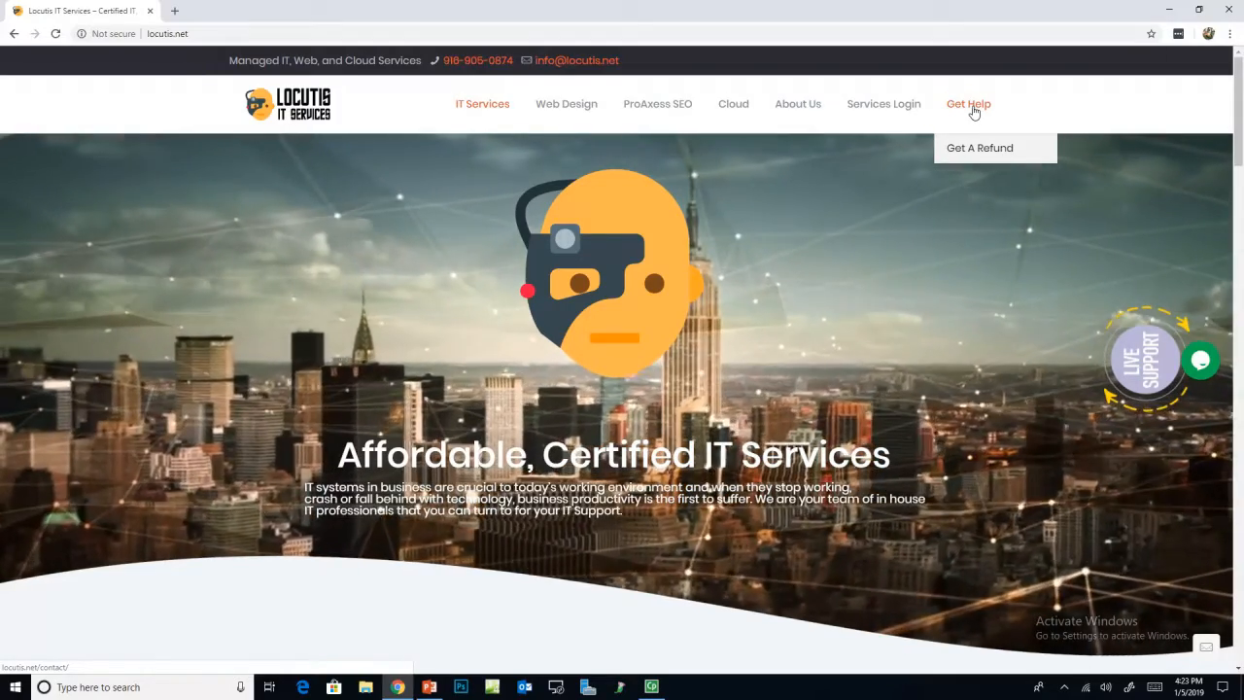
left_click(970, 111)
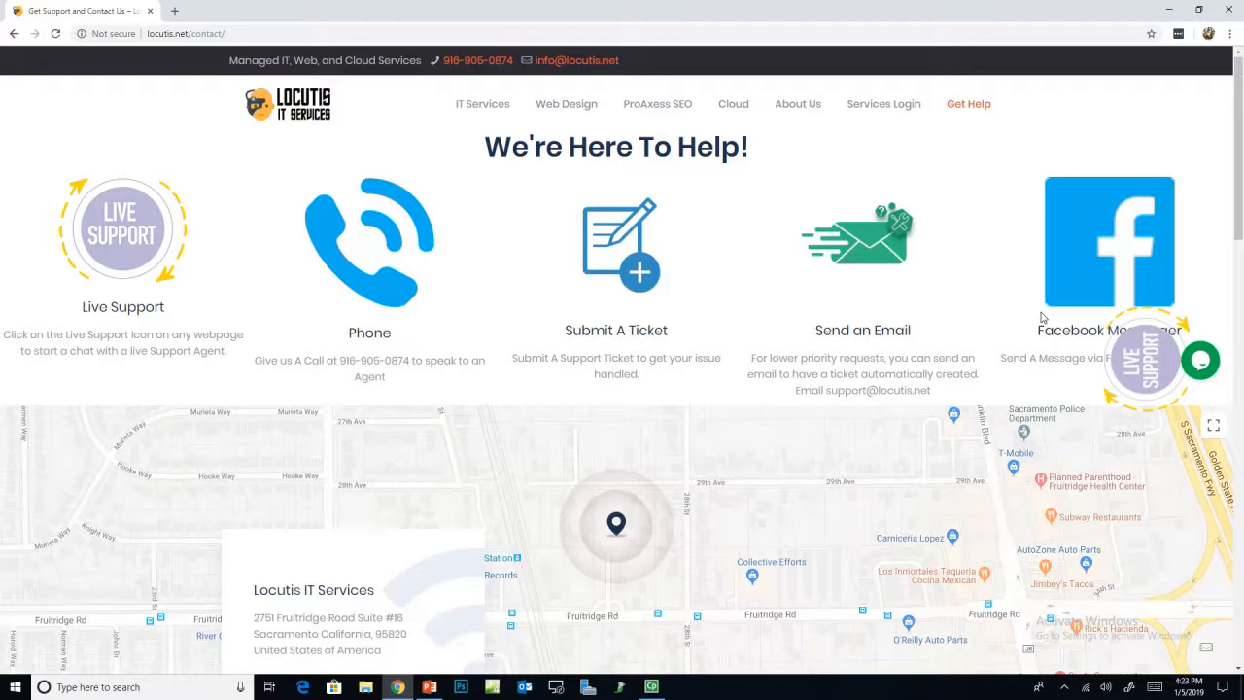
scroll(734, 350, "down", 8)
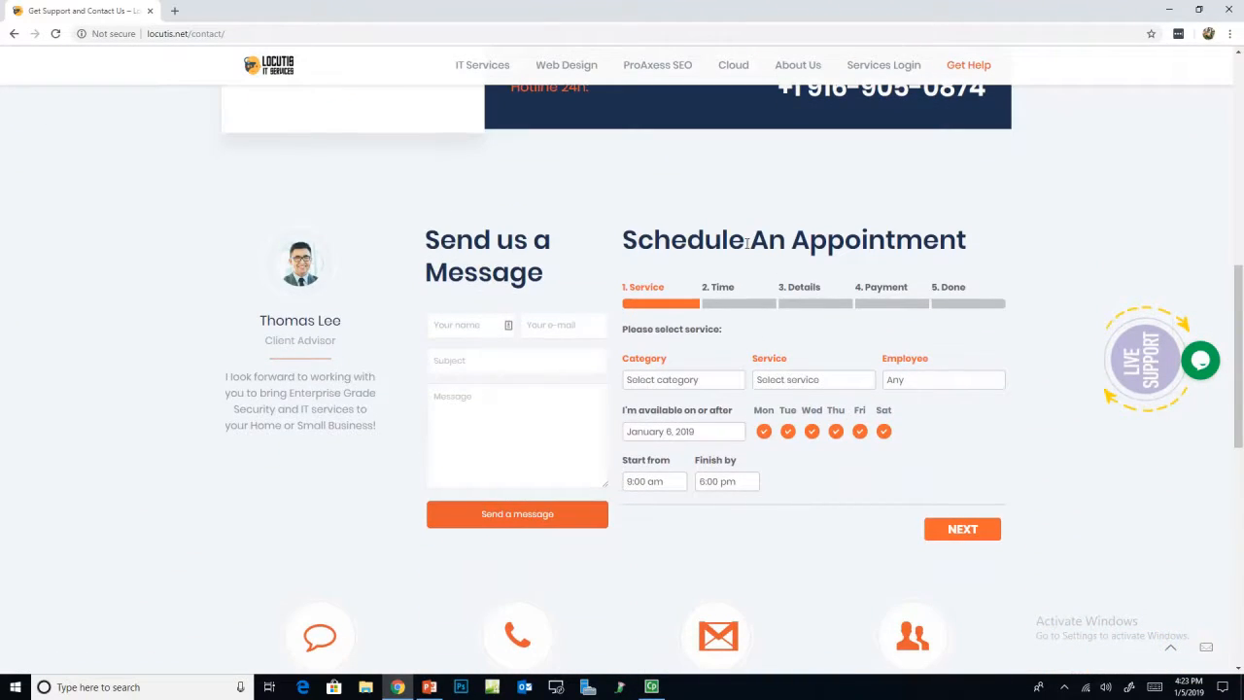
scroll(745, 350, "up", 8)
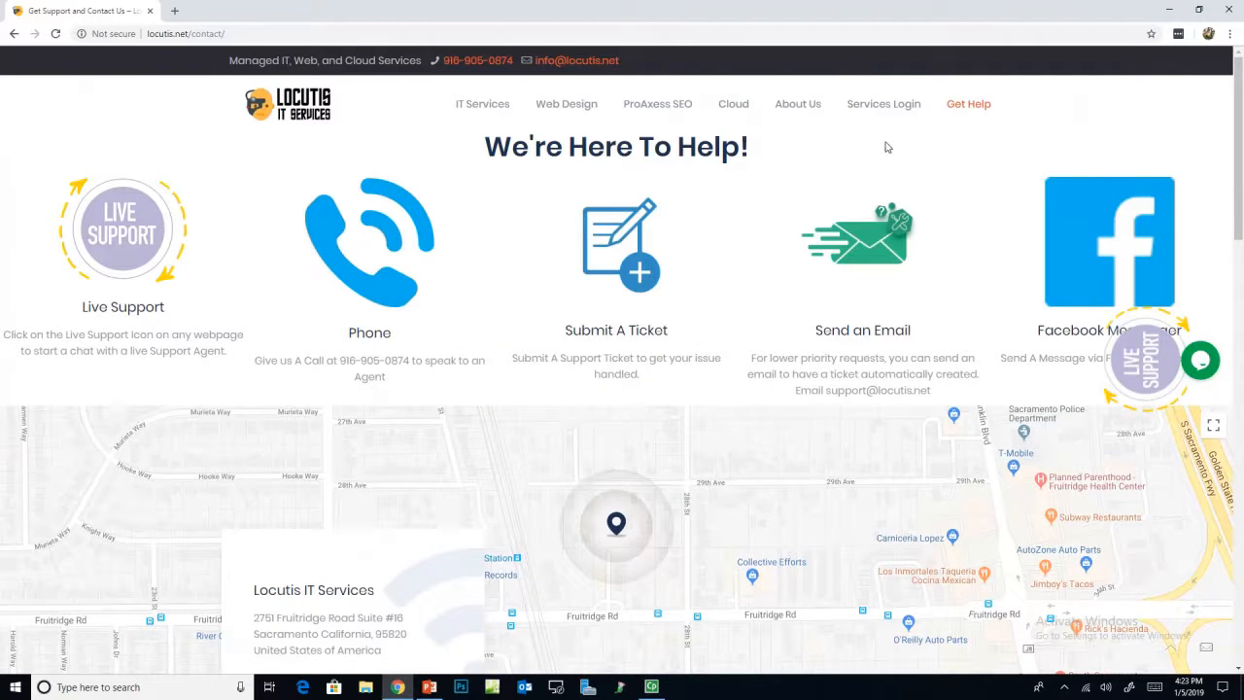
left_click(886, 104)
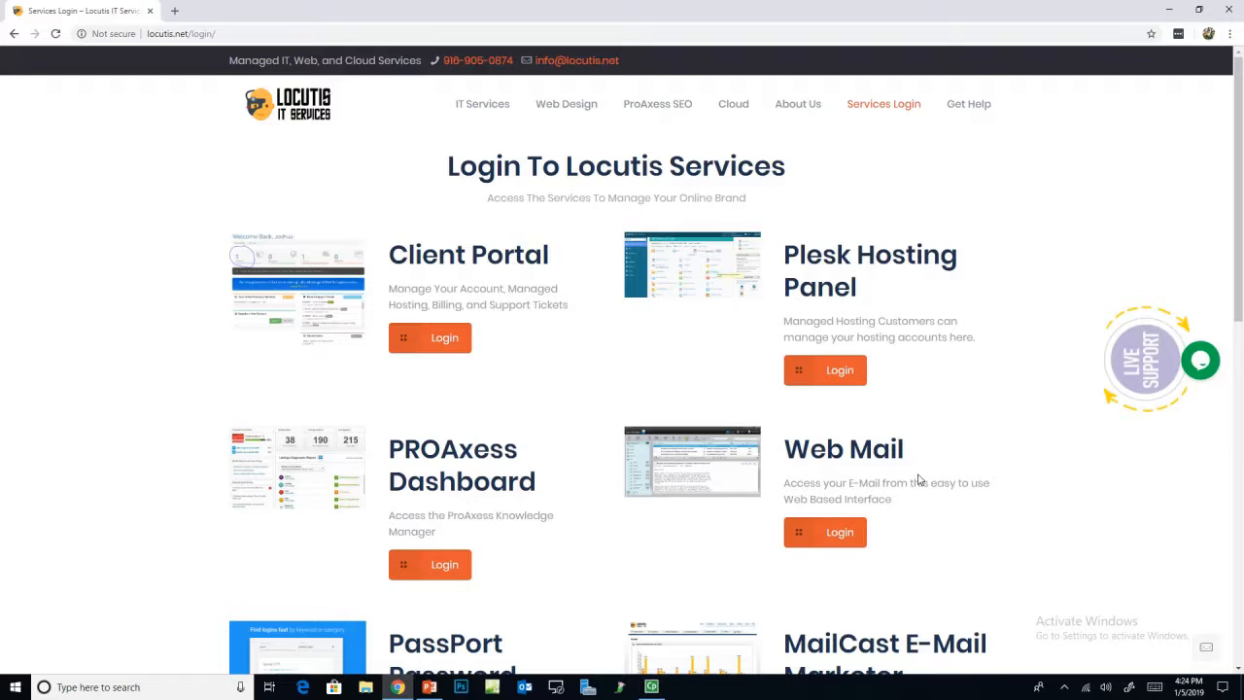
Step: Scroll through the service login cards down to Domain Control and back to the top
scroll(916, 483, "down", 2)
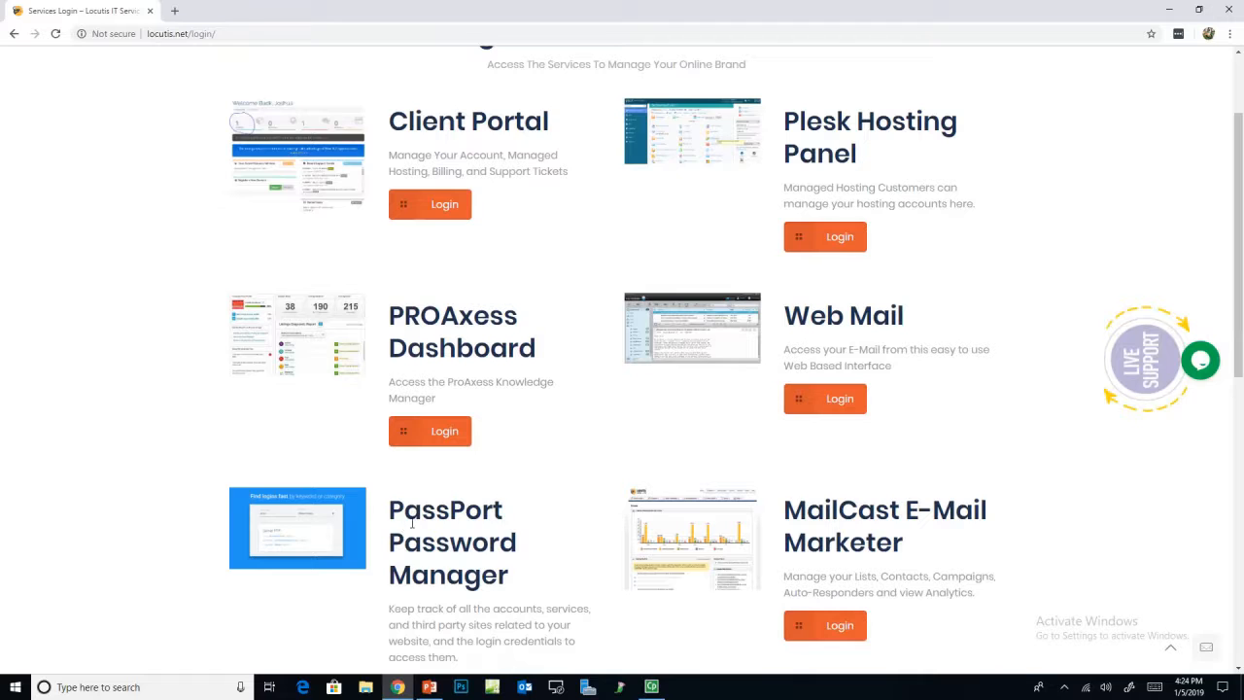
scroll(412, 525, "down", 2)
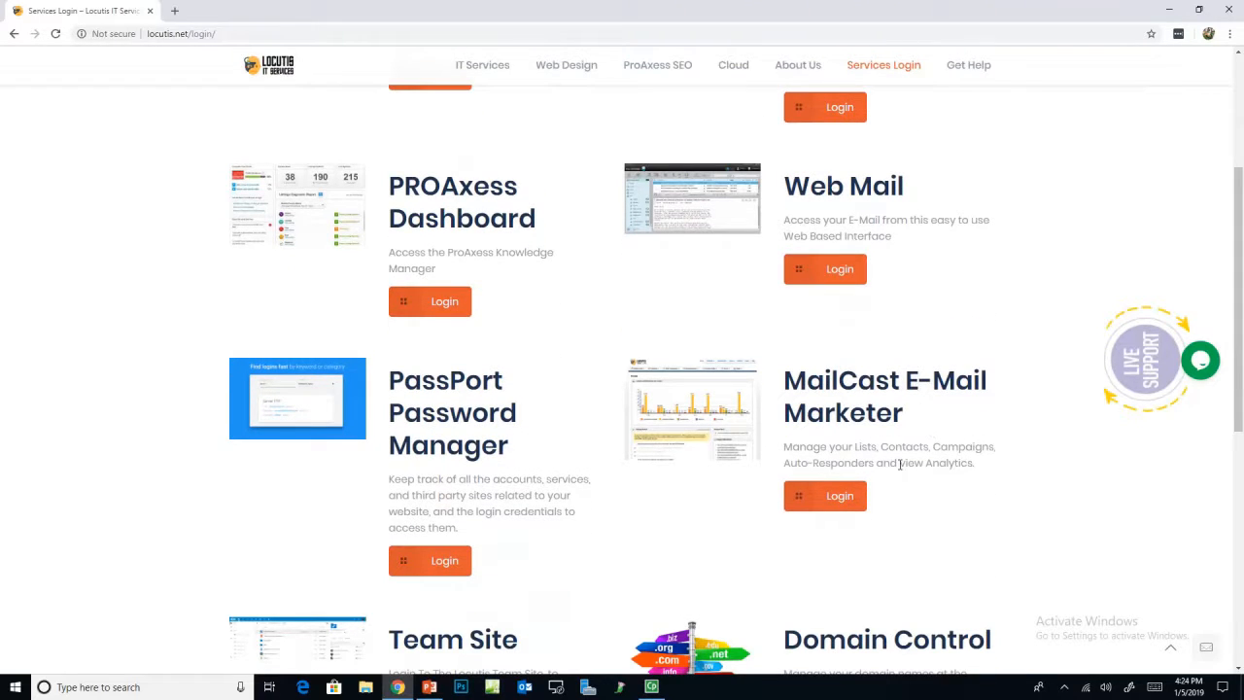
scroll(892, 476, "down", 2)
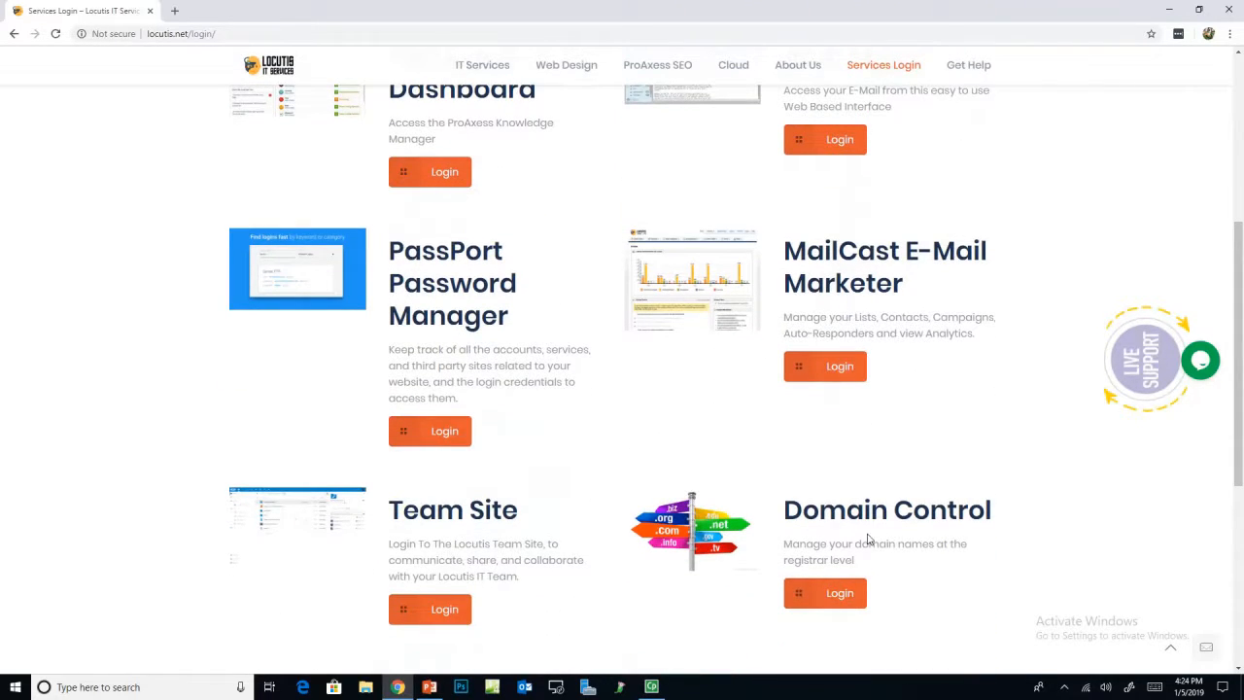
scroll(870, 541, "up", 6)
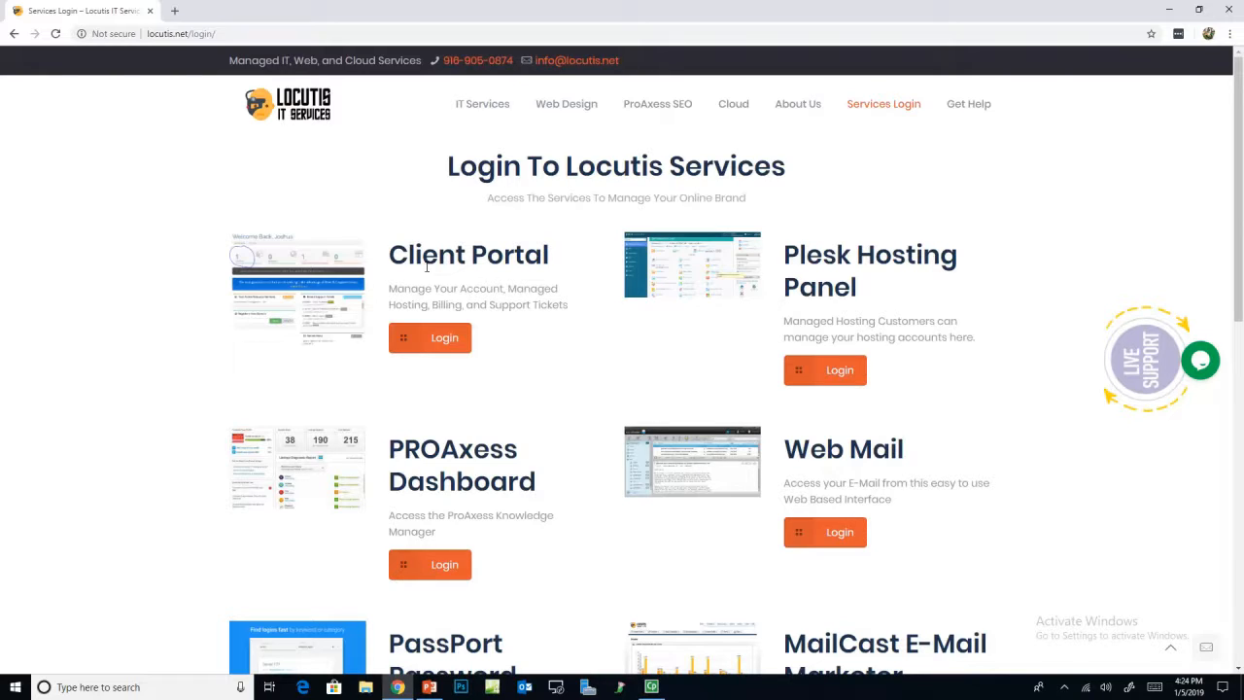
Step: Sign in to the Client Portal with the customer's e-mail address and account password
left_click(446, 338)
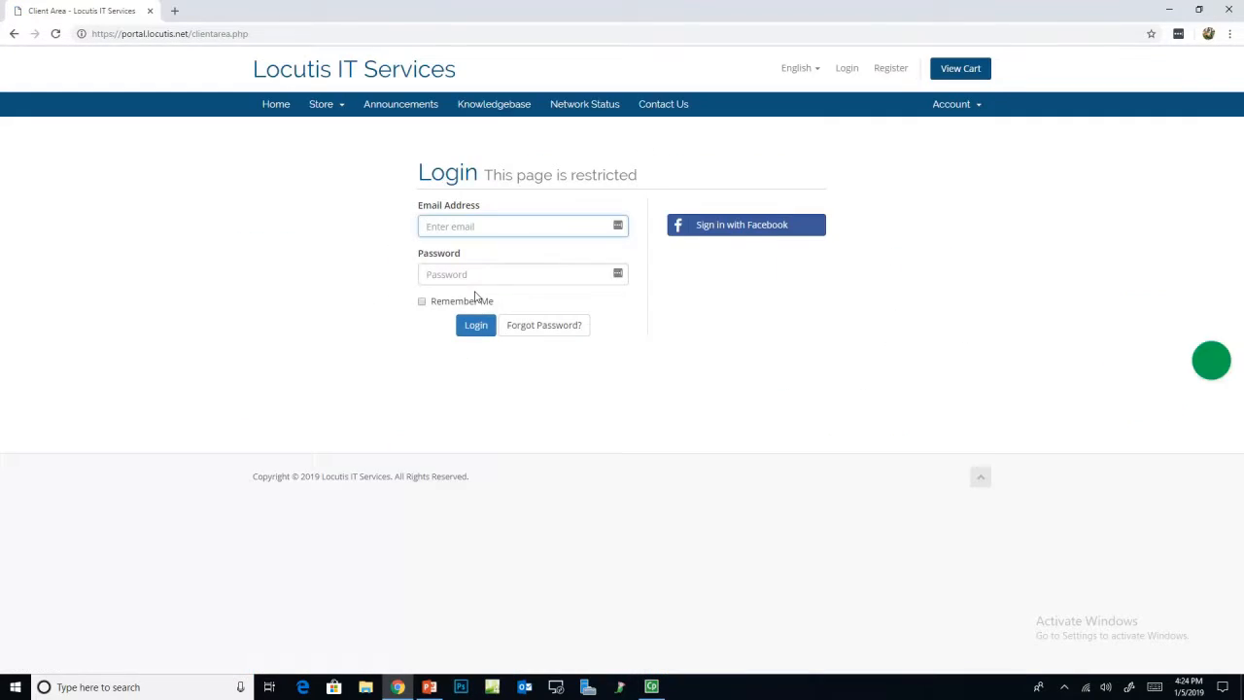
left_click(494, 226)
left_click(298, 233)
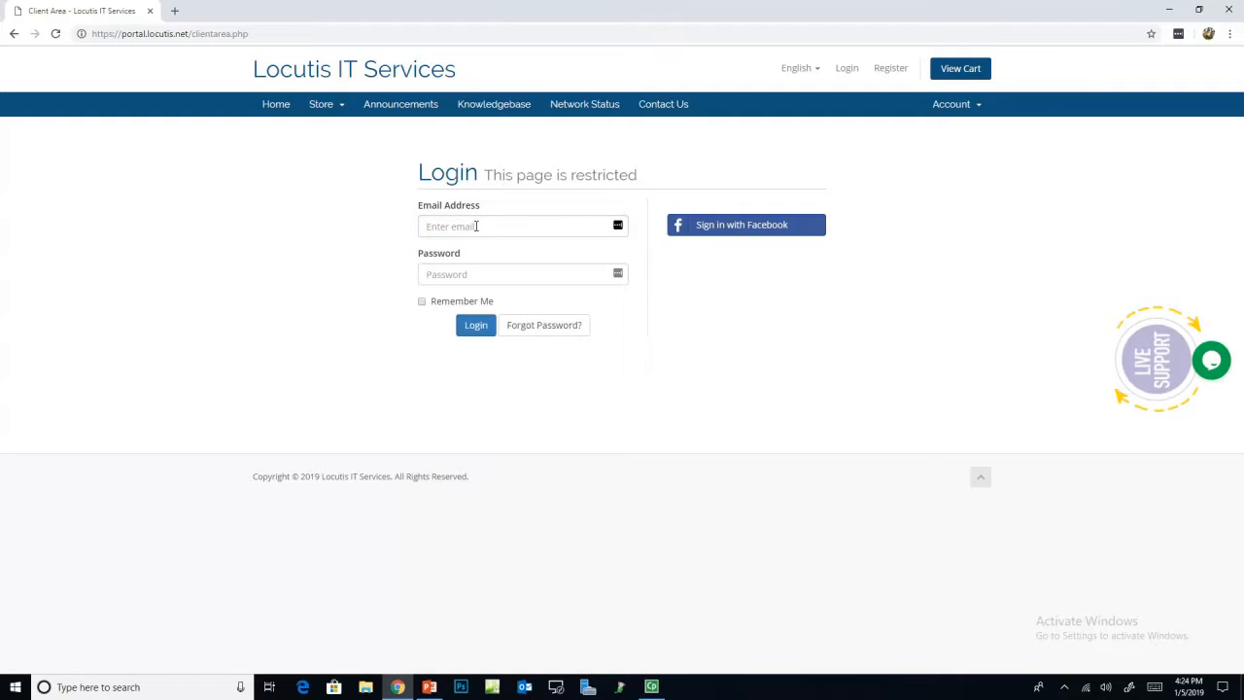
left_click(476, 225)
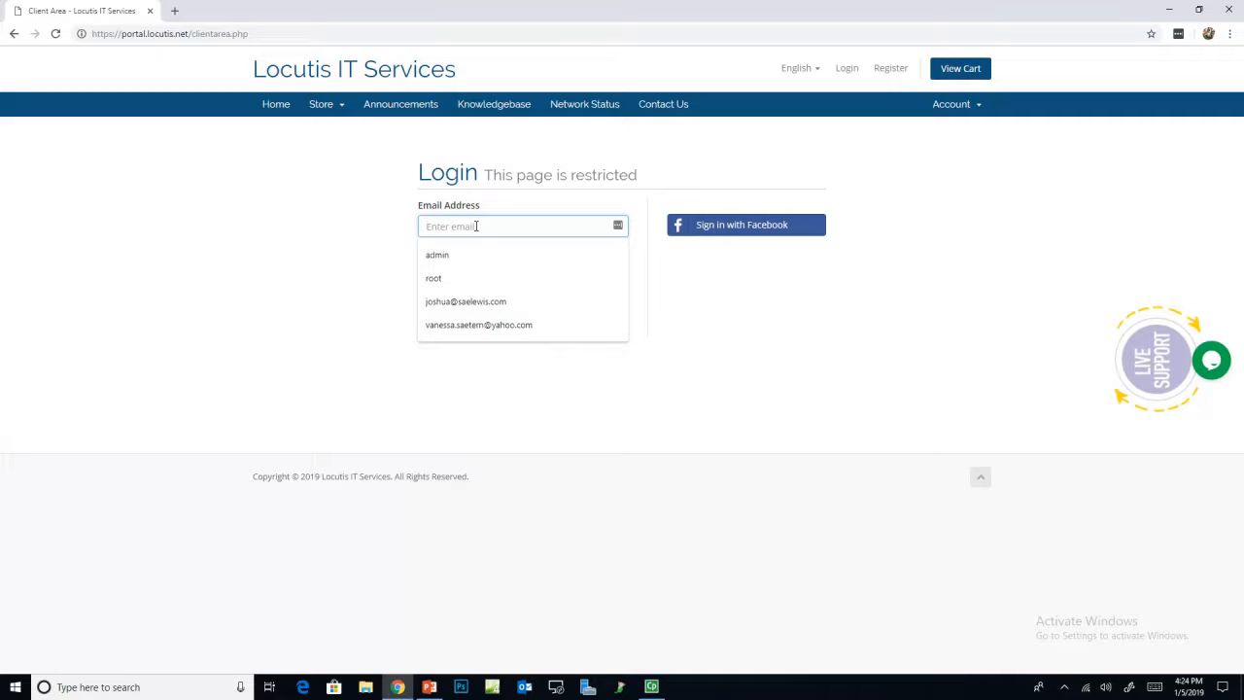
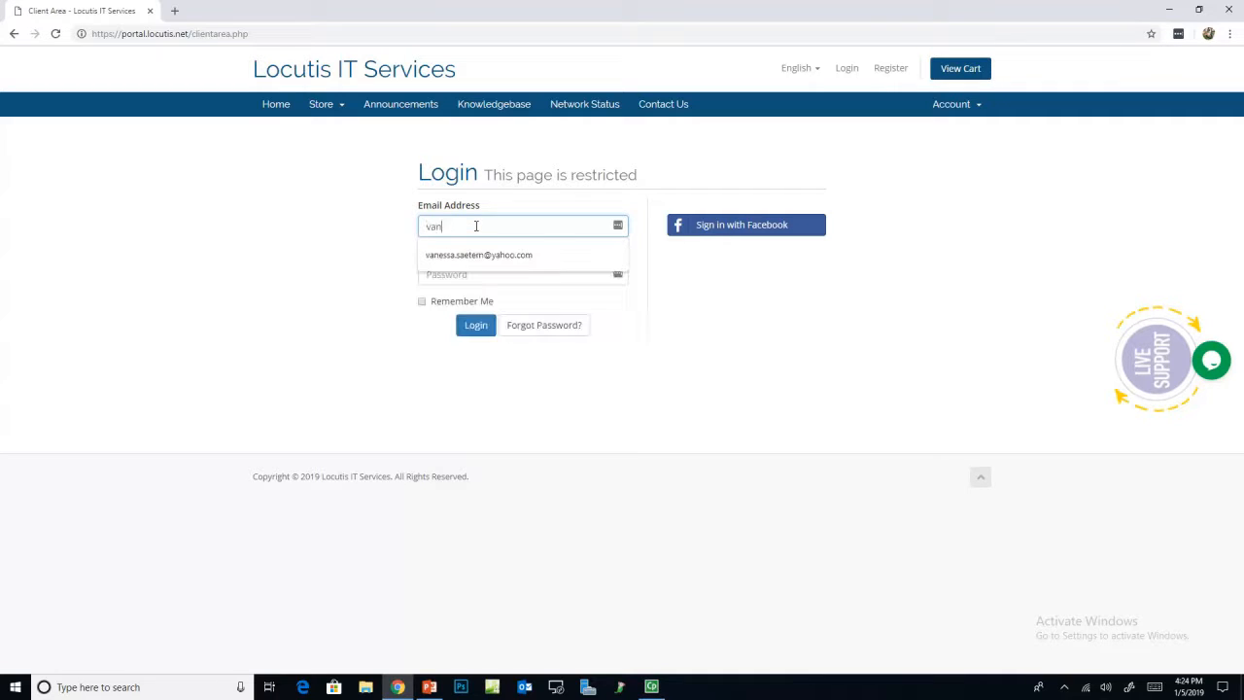
key("Tab")
type("••")
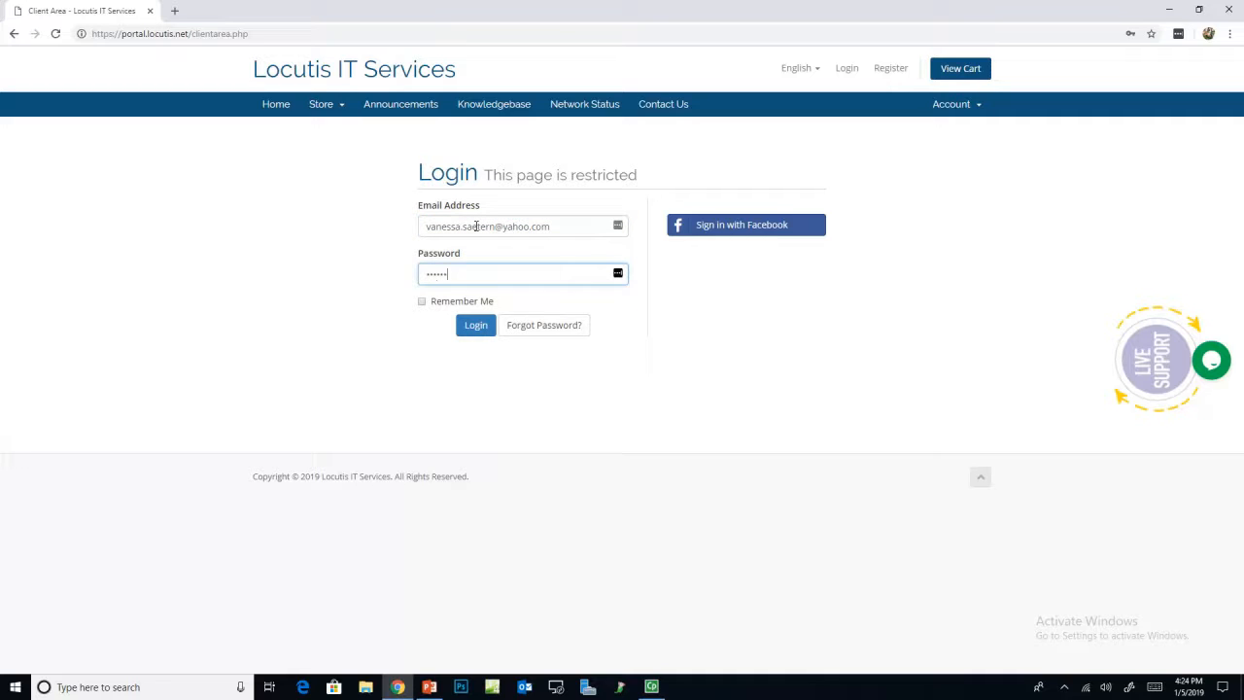
key("Return")
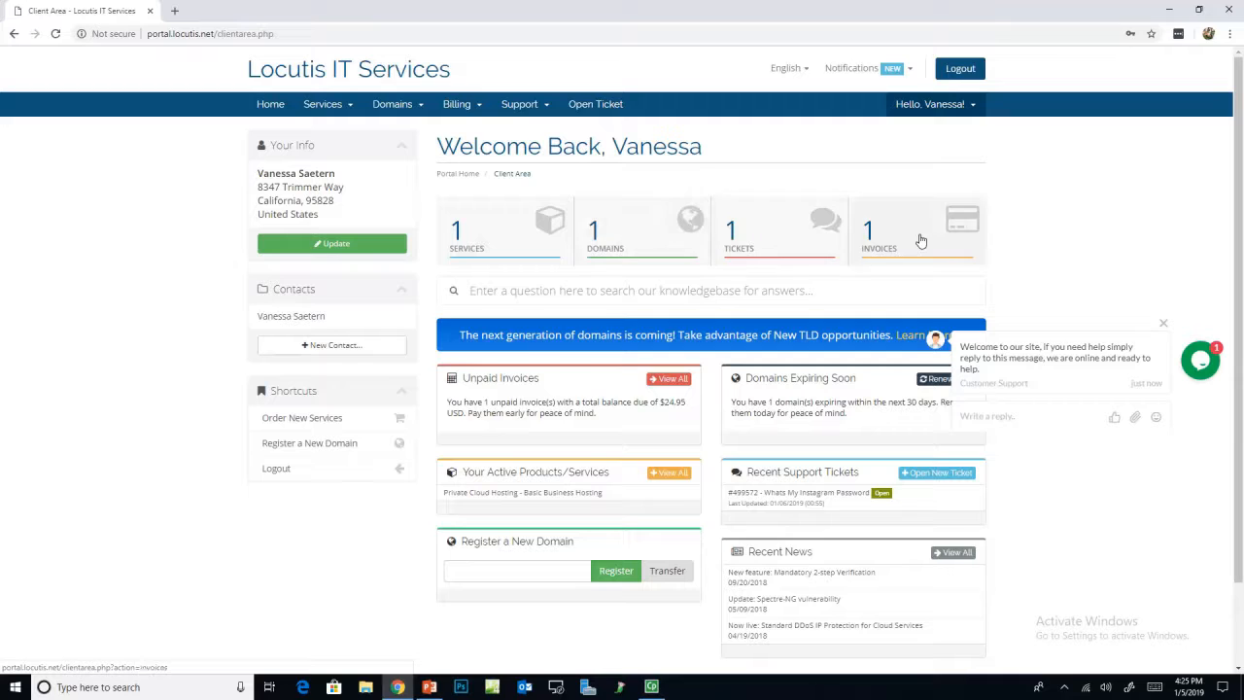
Step: From the Hello menu, view Edit Account Details, Manage Credit Card, then Contacts/Sub-Accounts
left_click(930, 114)
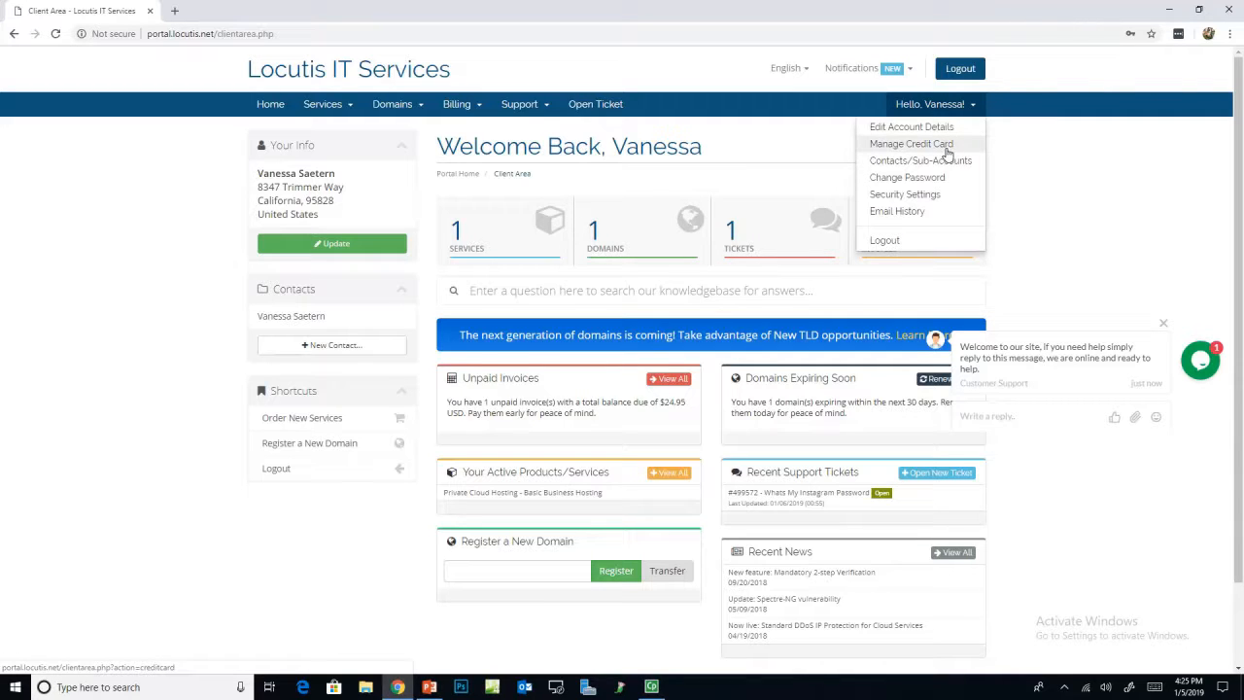
left_click(957, 128)
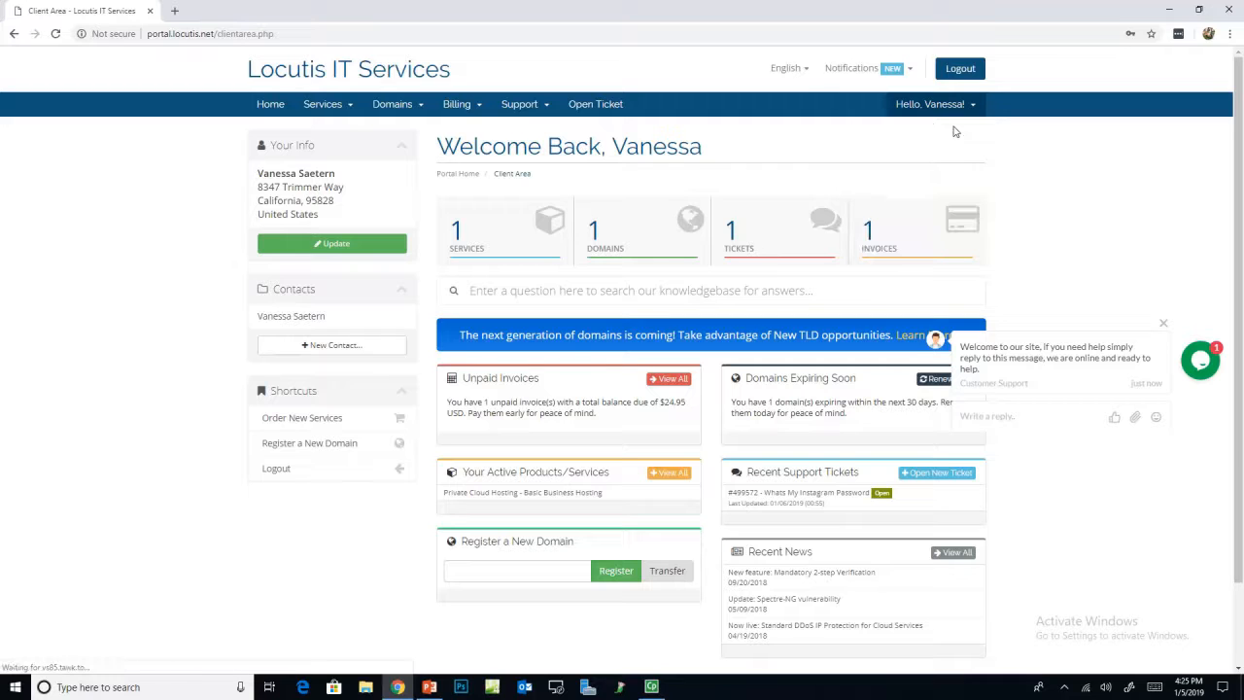
left_click(955, 107)
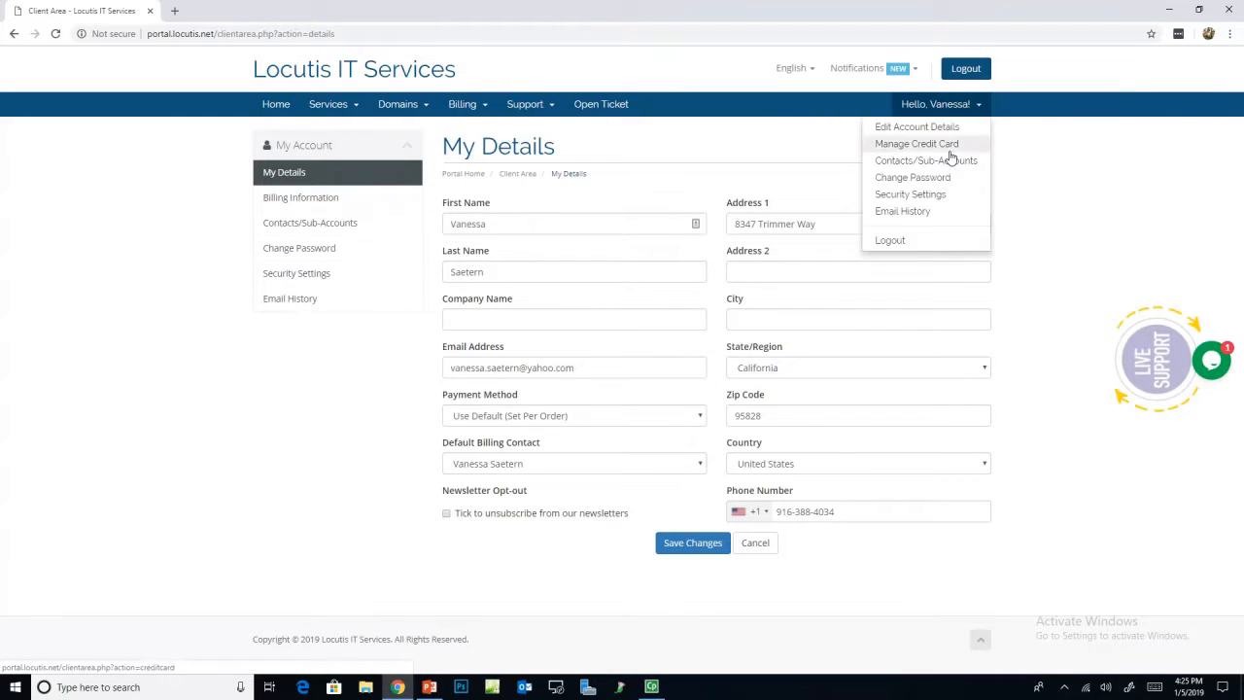
left_click(950, 145)
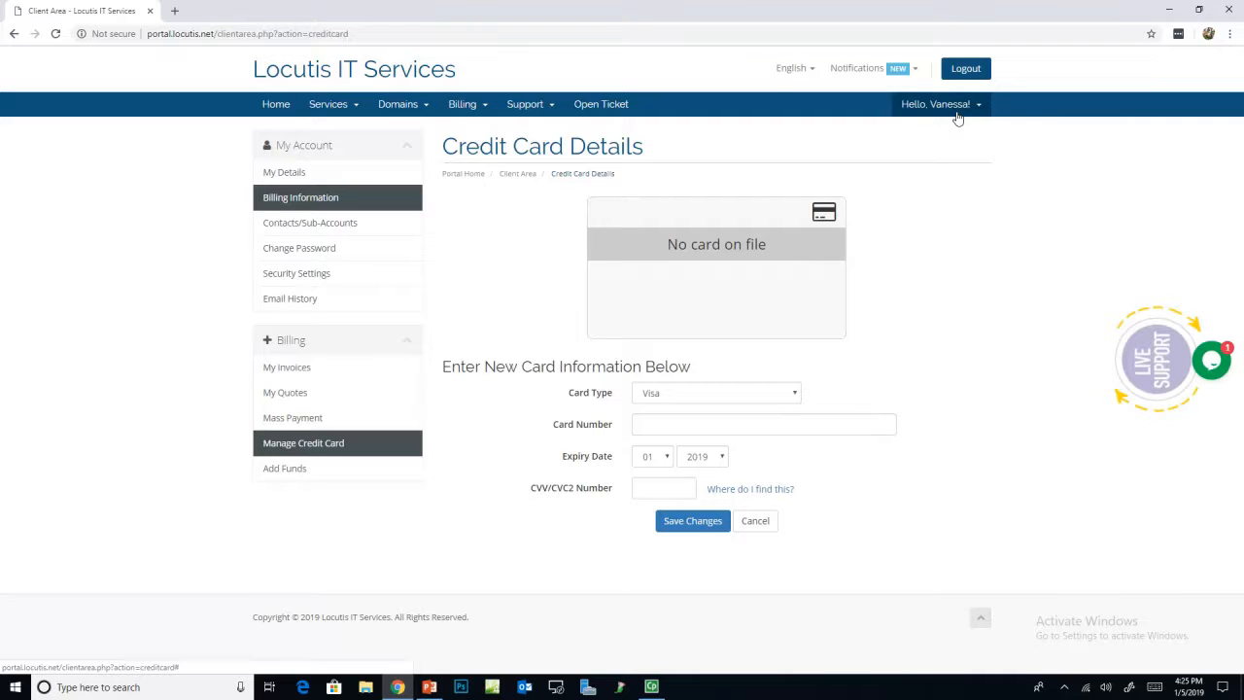
left_click(962, 109)
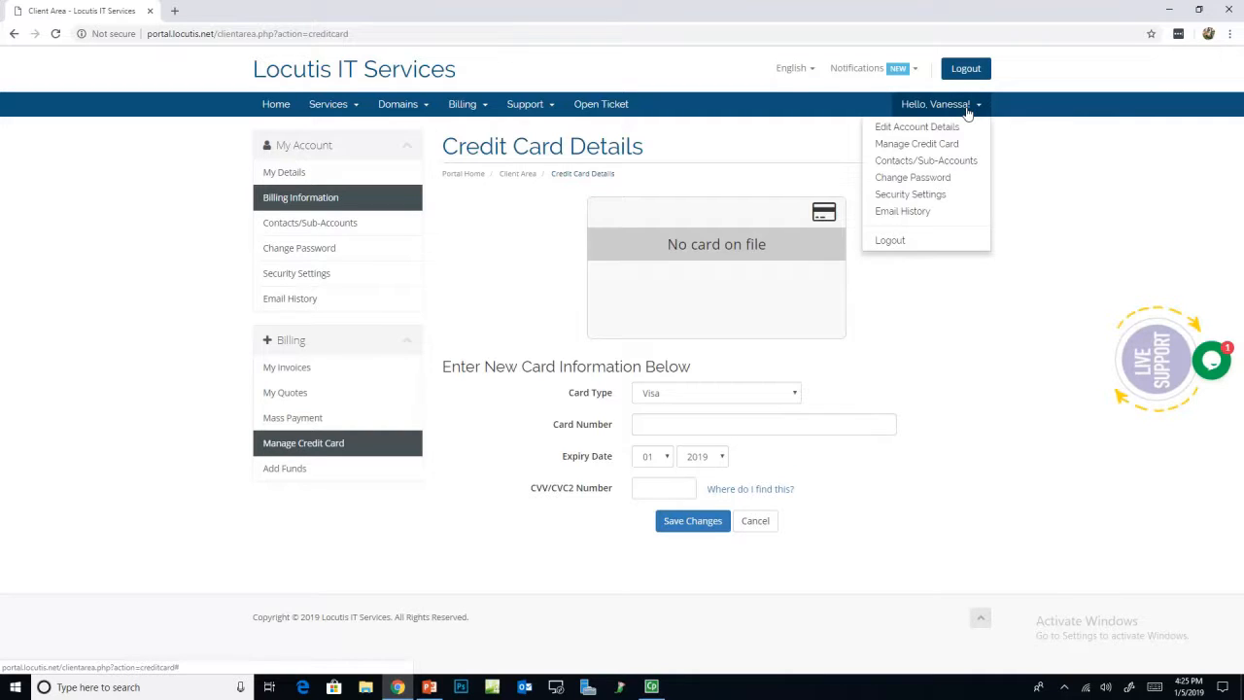
left_click(946, 162)
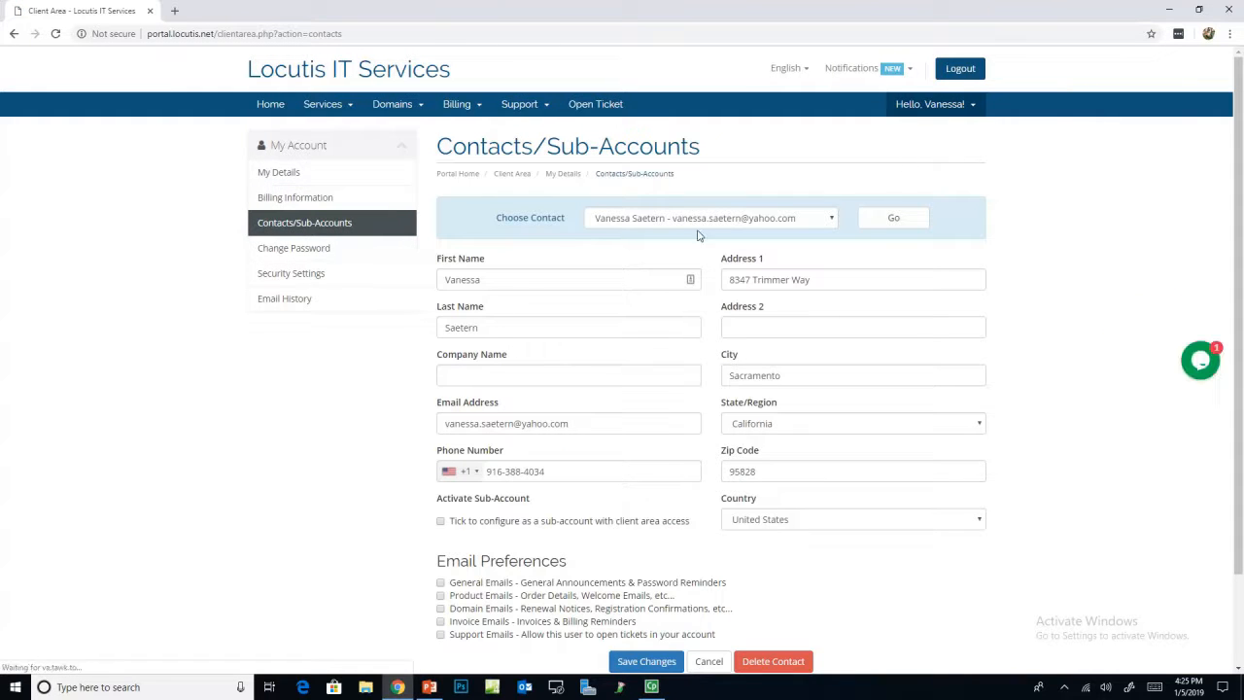
Step: Choose Add New Contact from the contact list and scroll through the blank form
scroll(709, 392, "down", 2)
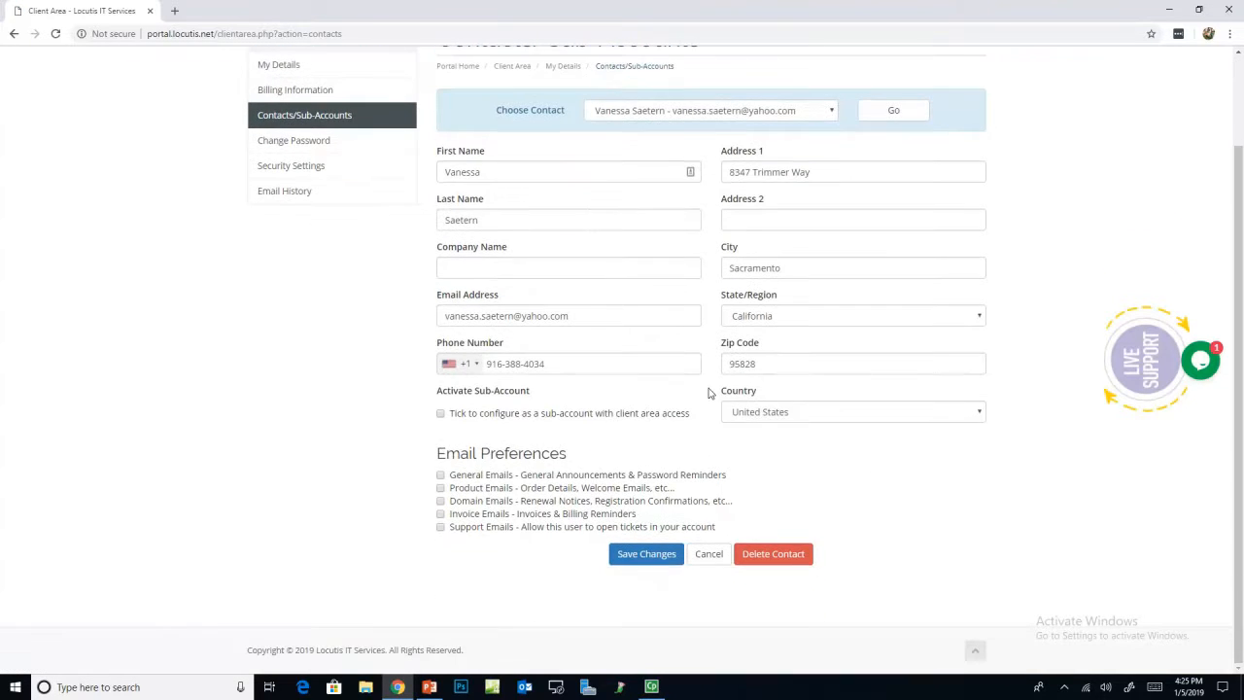
scroll(643, 355, "up", 2)
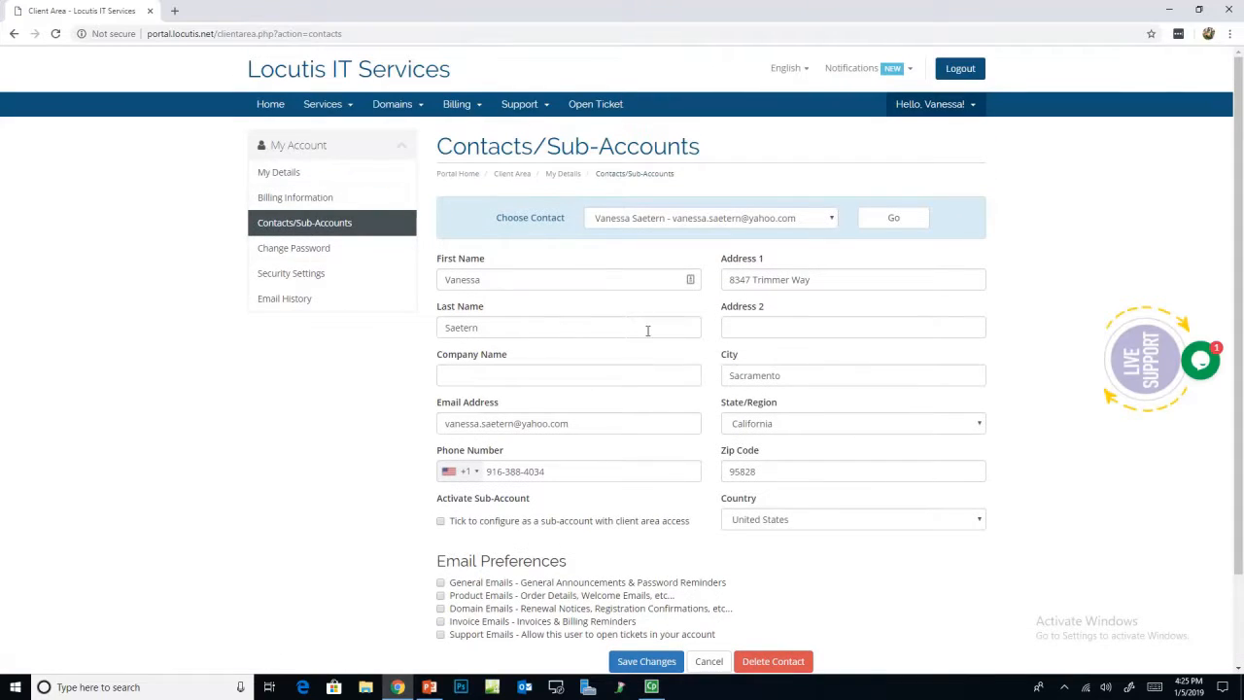
left_click(744, 219)
left_click(657, 263)
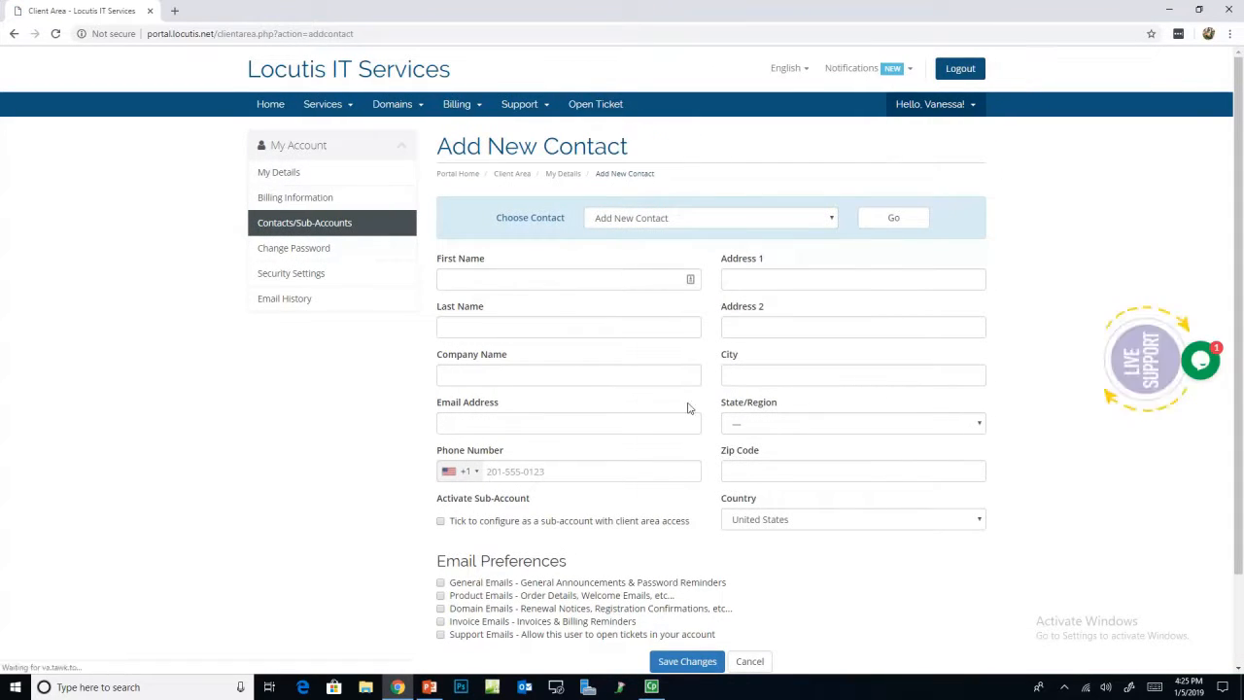
scroll(596, 471, "down", 2)
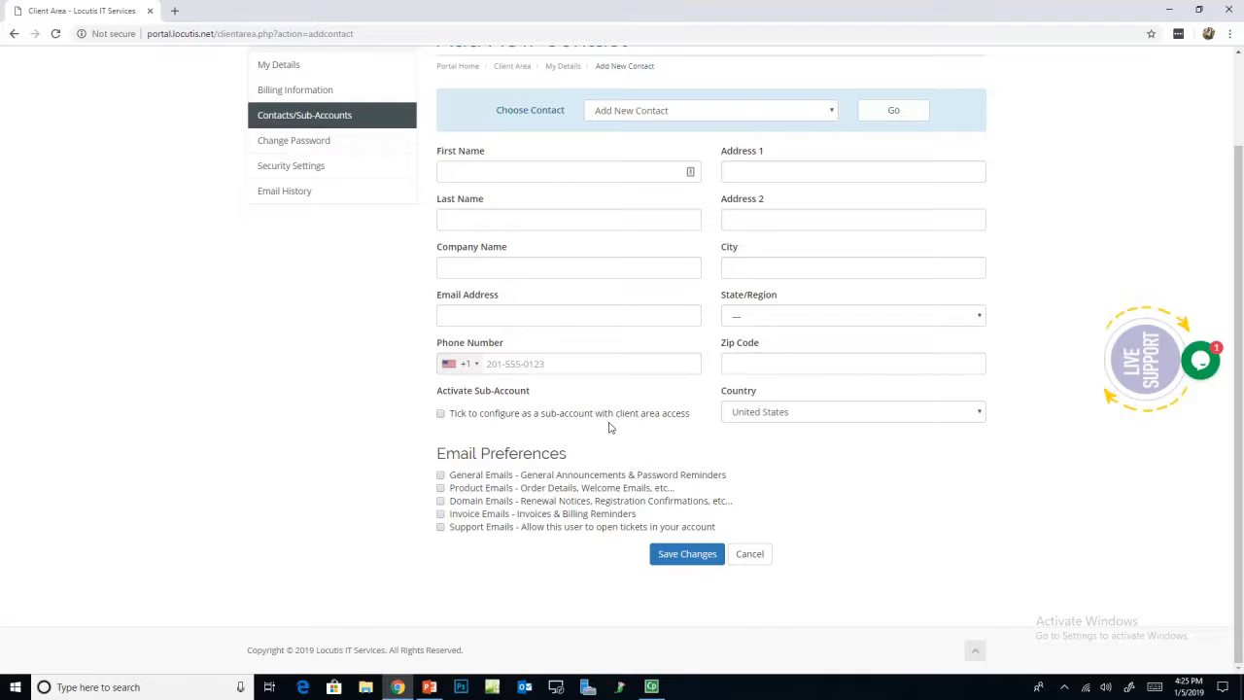
scroll(605, 425, "up", 1)
scroll(603, 425, "up", 1)
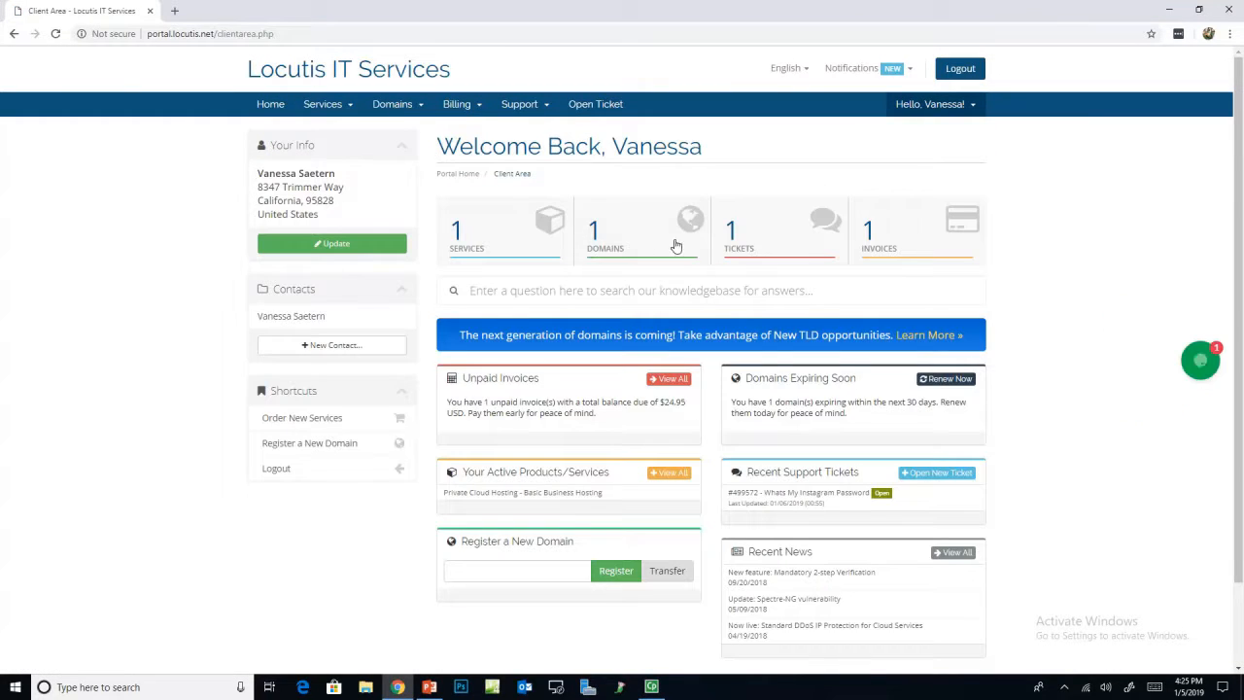
Step: Open unpaid invoice #5663 from the invoice list and look it over
left_click(875, 240)
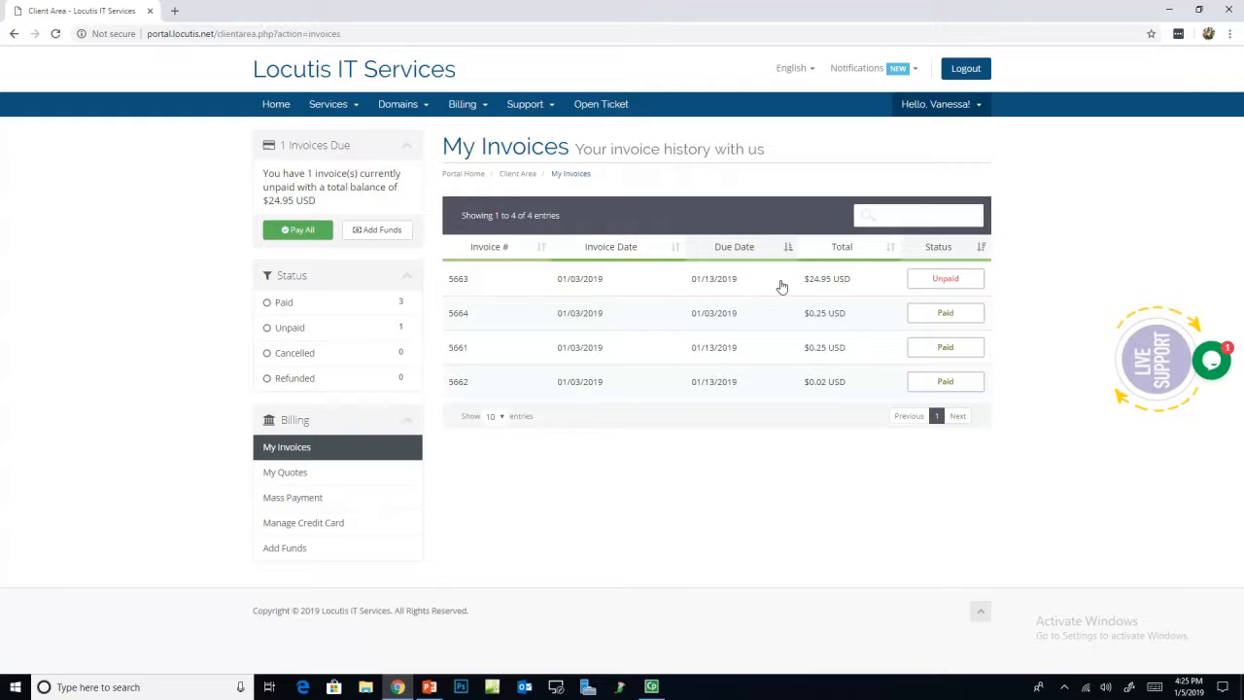
left_click(522, 282)
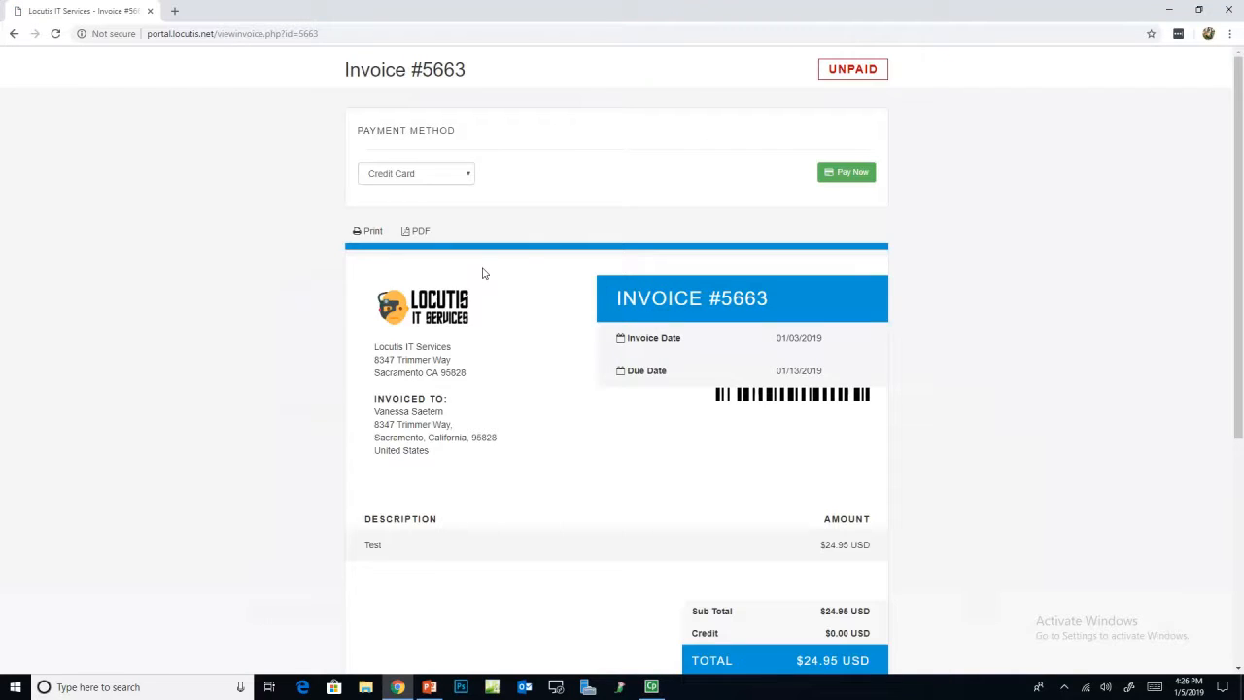
scroll(535, 324, "down", 3)
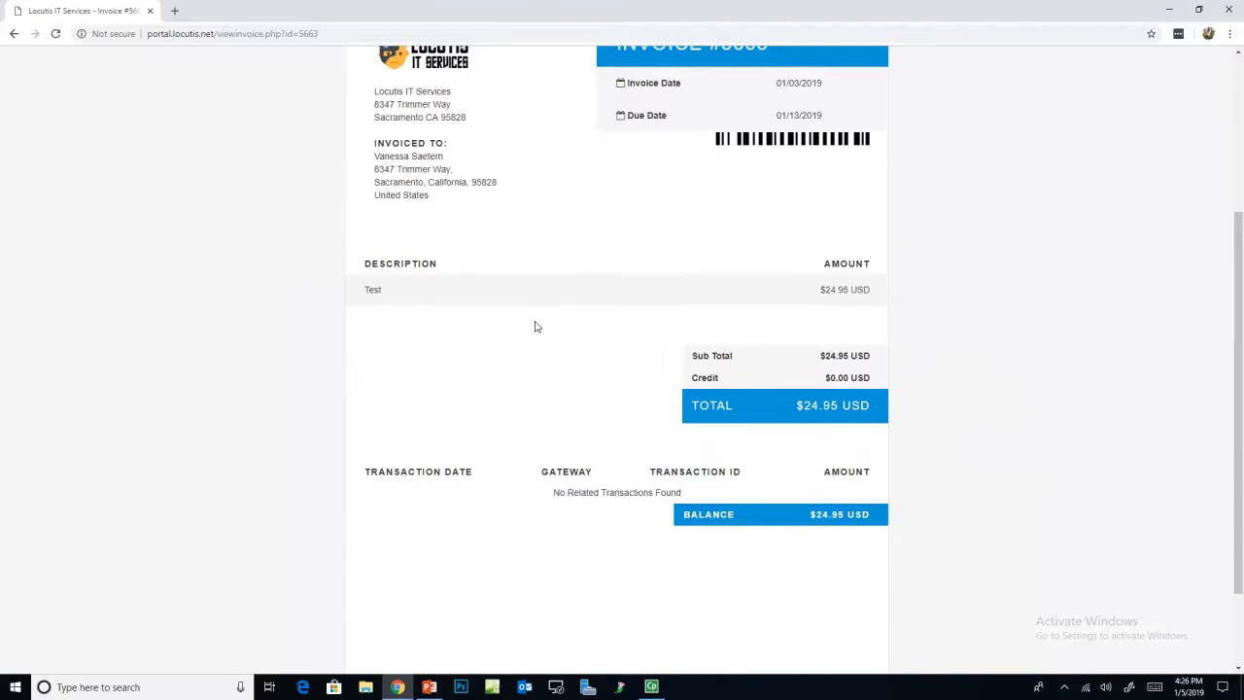
scroll(535, 326, "up", 3)
Step: Keep Credit Card as the payment method and proceed to the card checkout
left_click(461, 180)
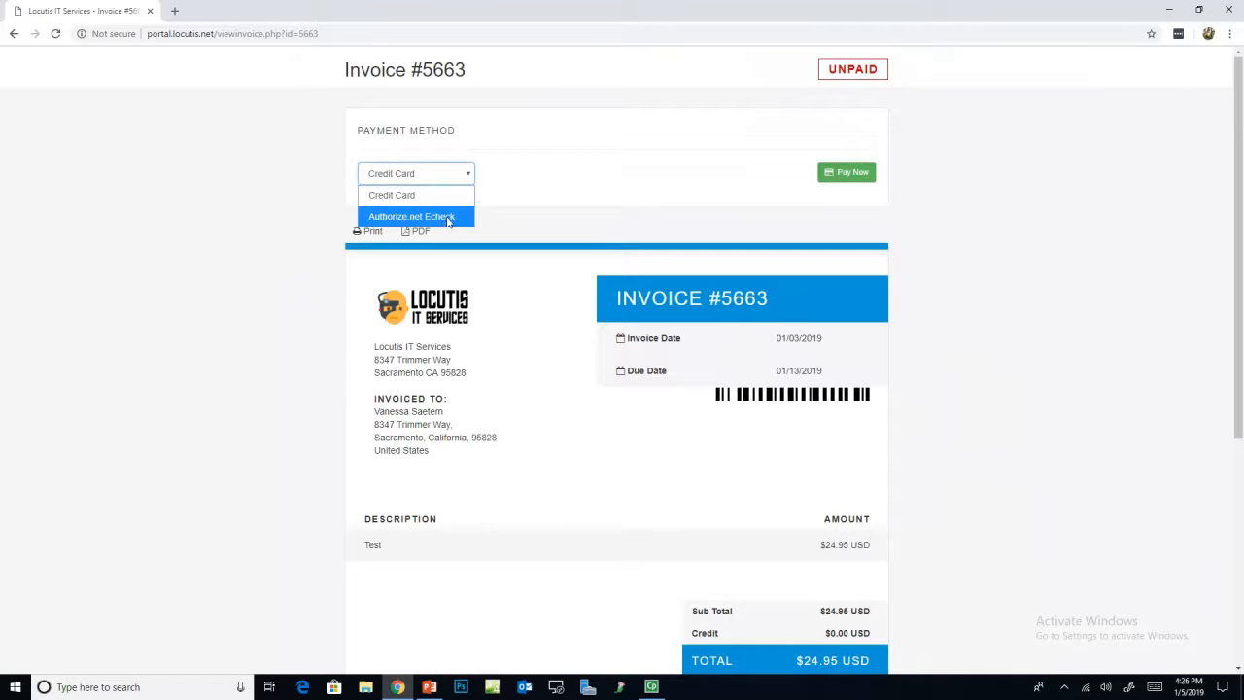
left_click(549, 179)
left_click(844, 172)
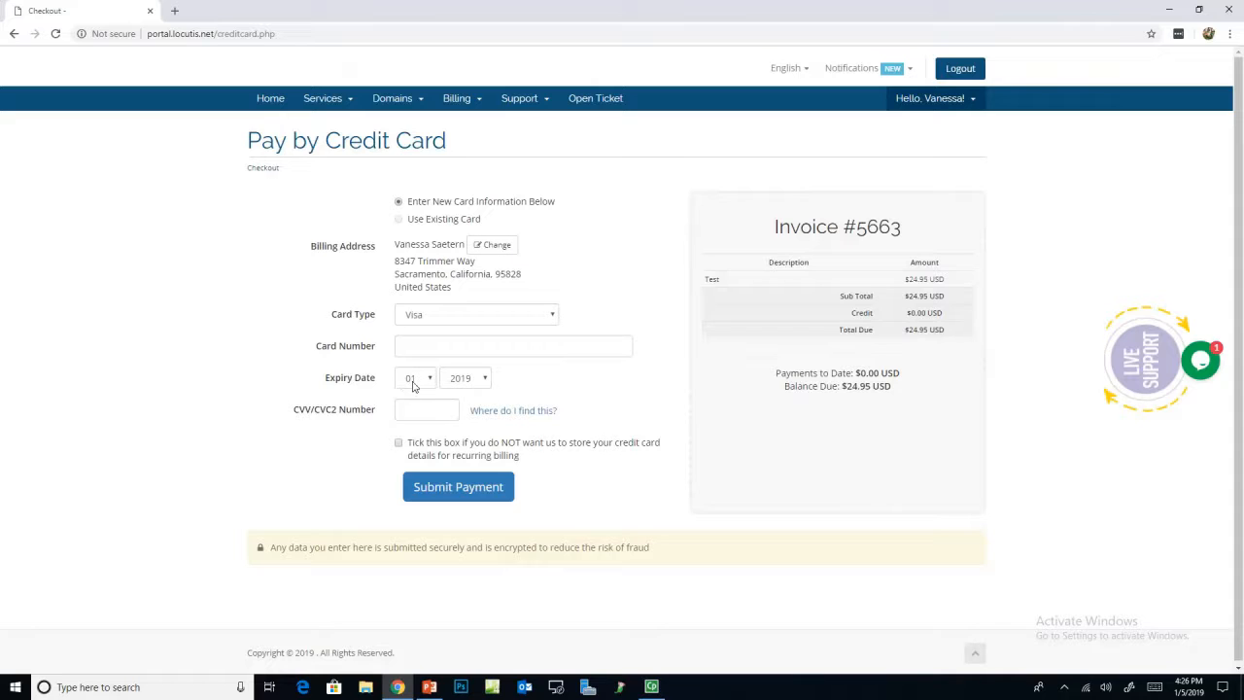
Step: View the Manage Credit Card and Security Settings pages, then return to the dashboard
left_click(930, 101)
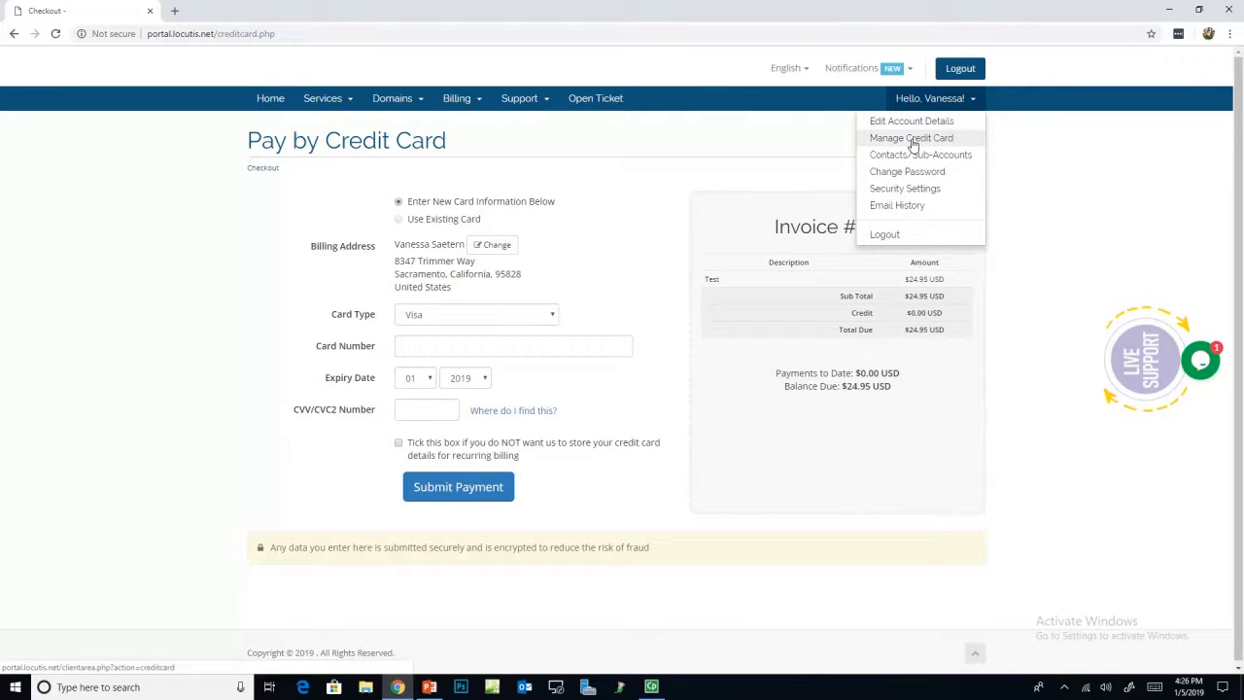
left_click(912, 141)
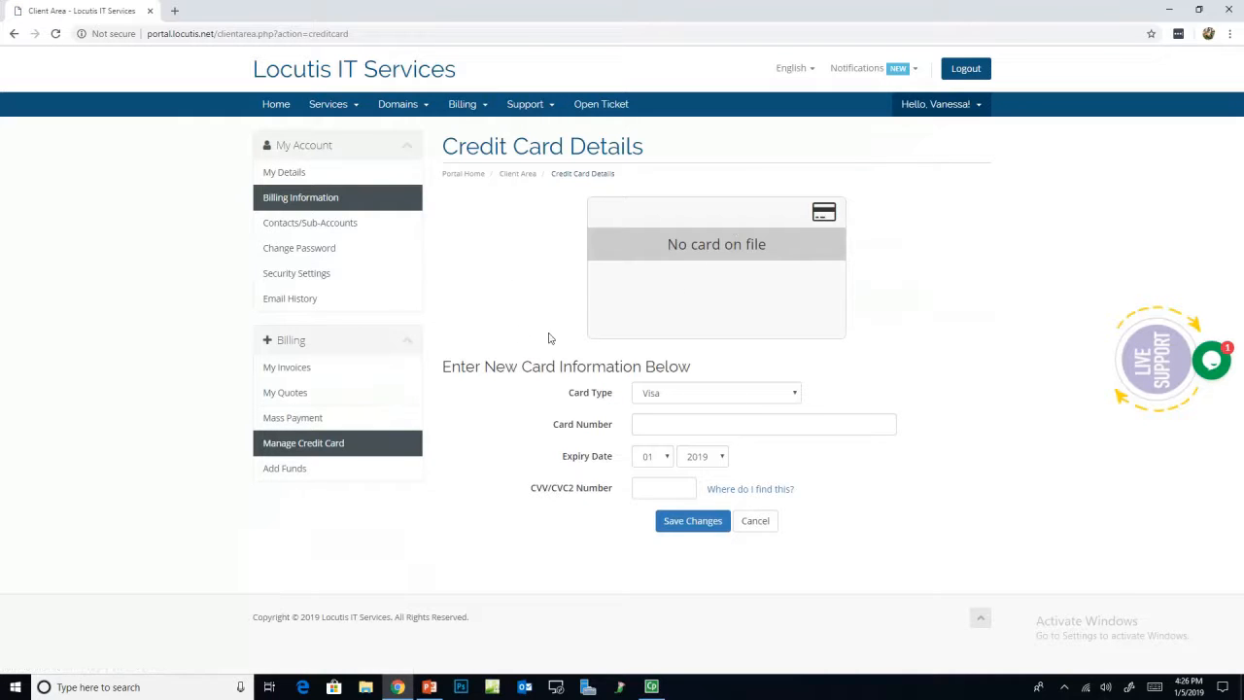
left_click(340, 280)
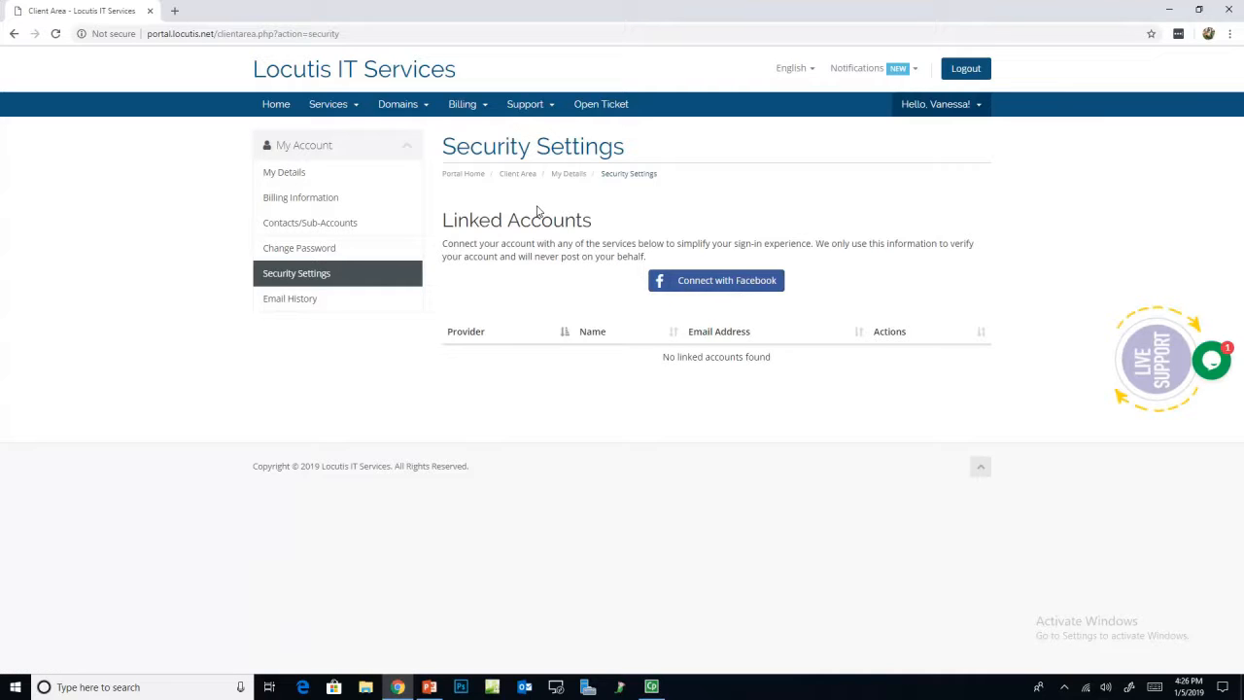
left_click(273, 106)
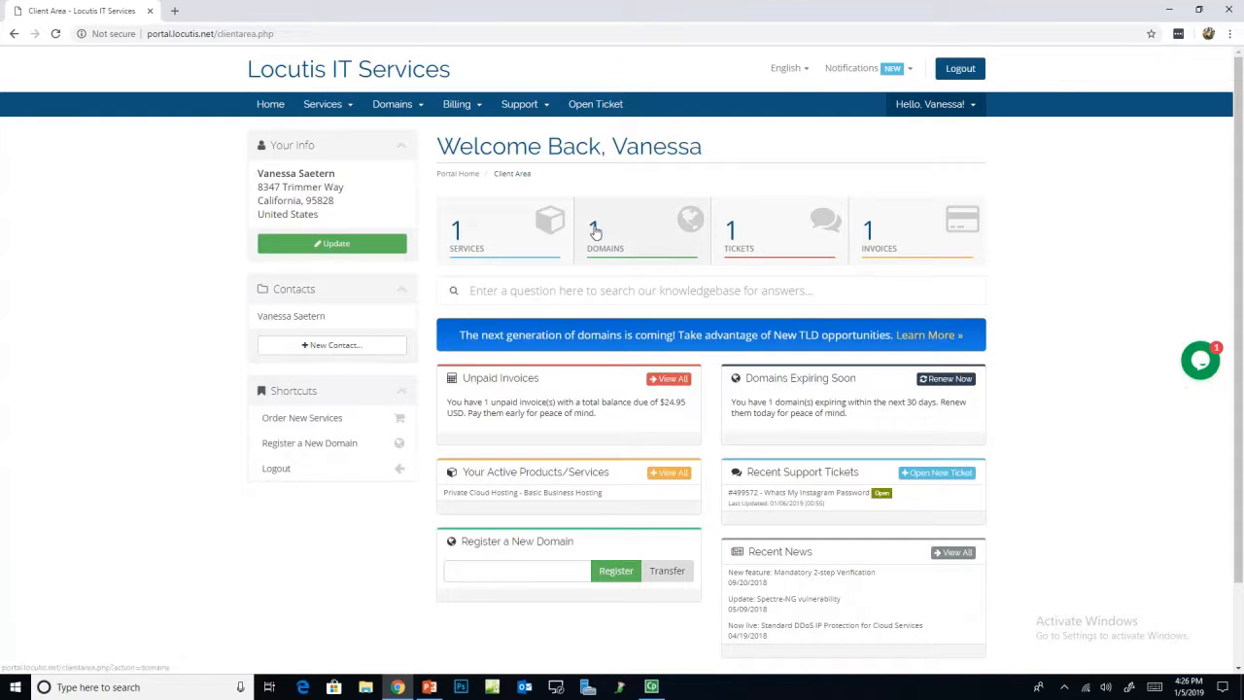
left_click(737, 241)
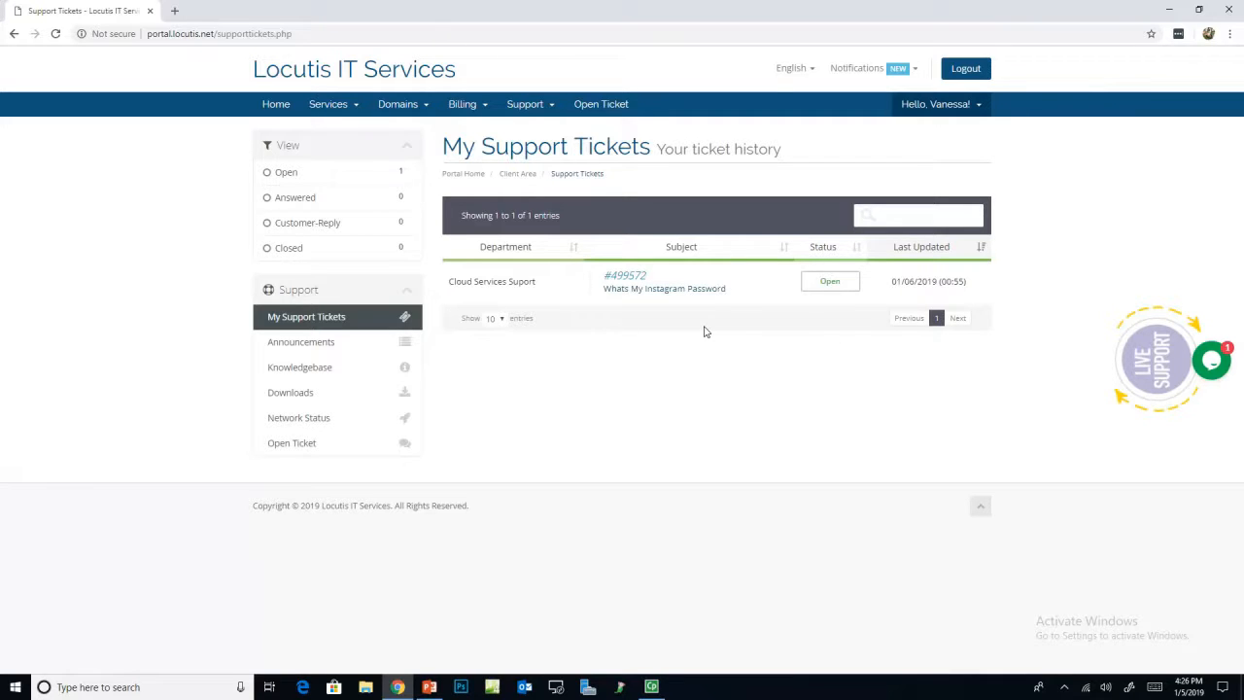
left_click(639, 284)
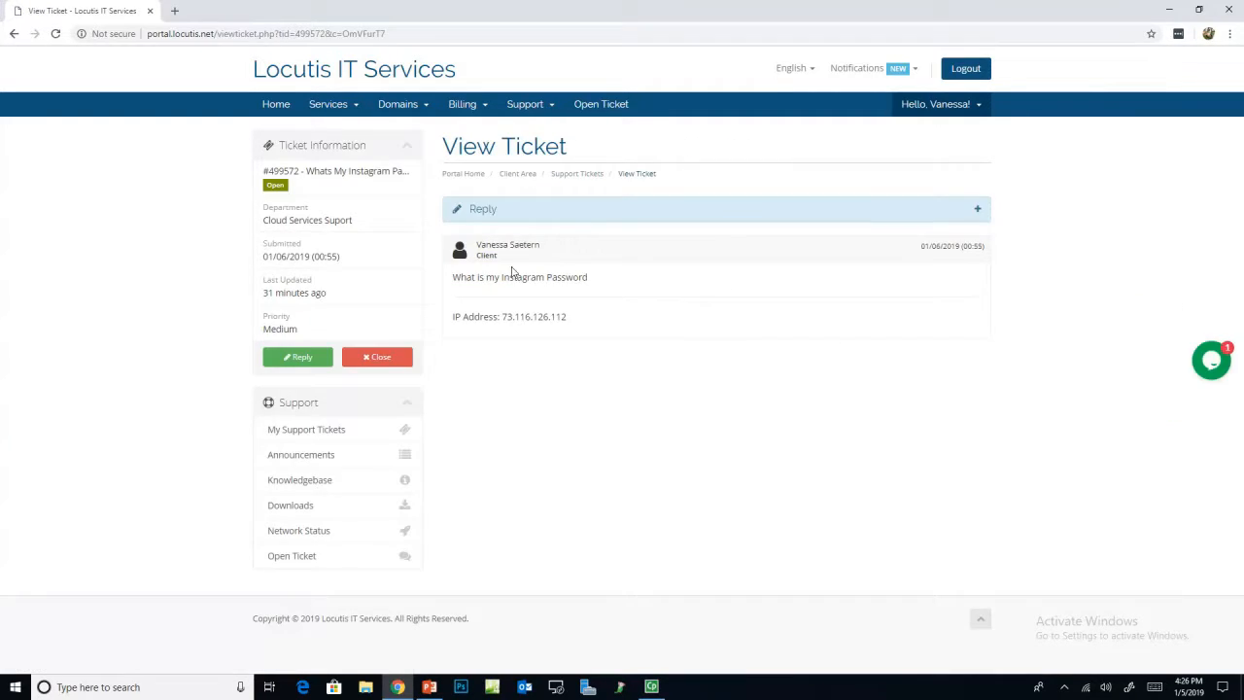
left_click(502, 212)
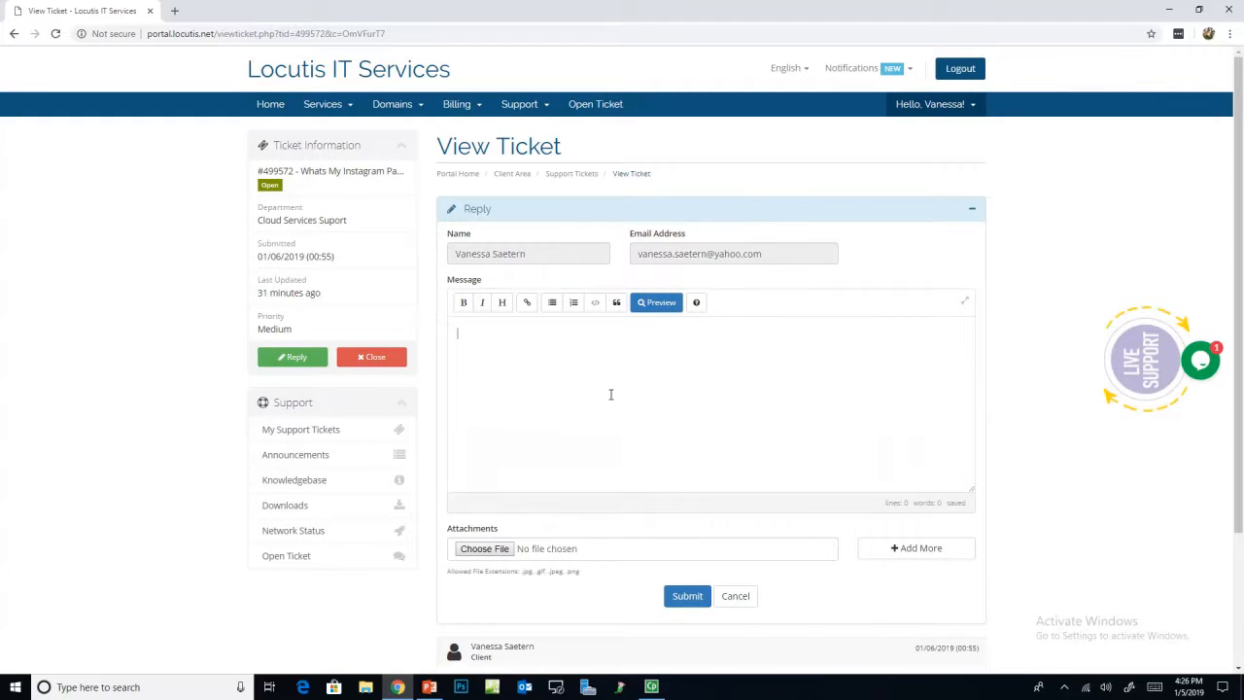
scroll(622, 399, "down", 3)
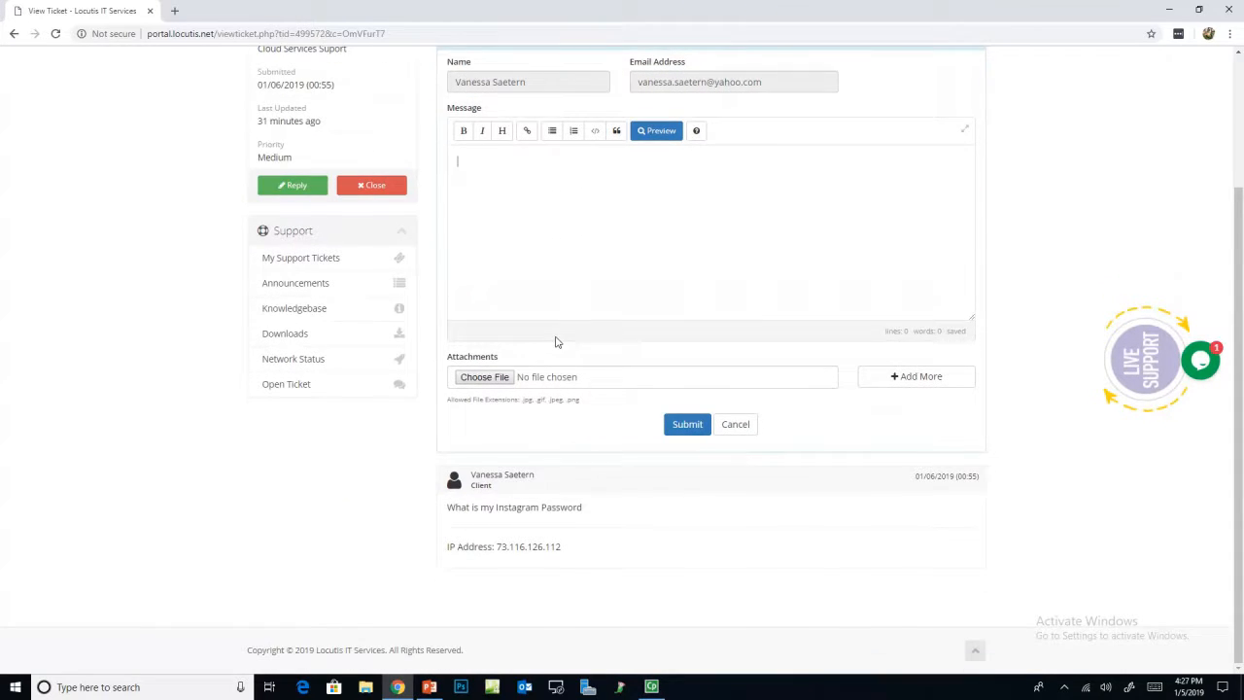
scroll(557, 342, "up", 3)
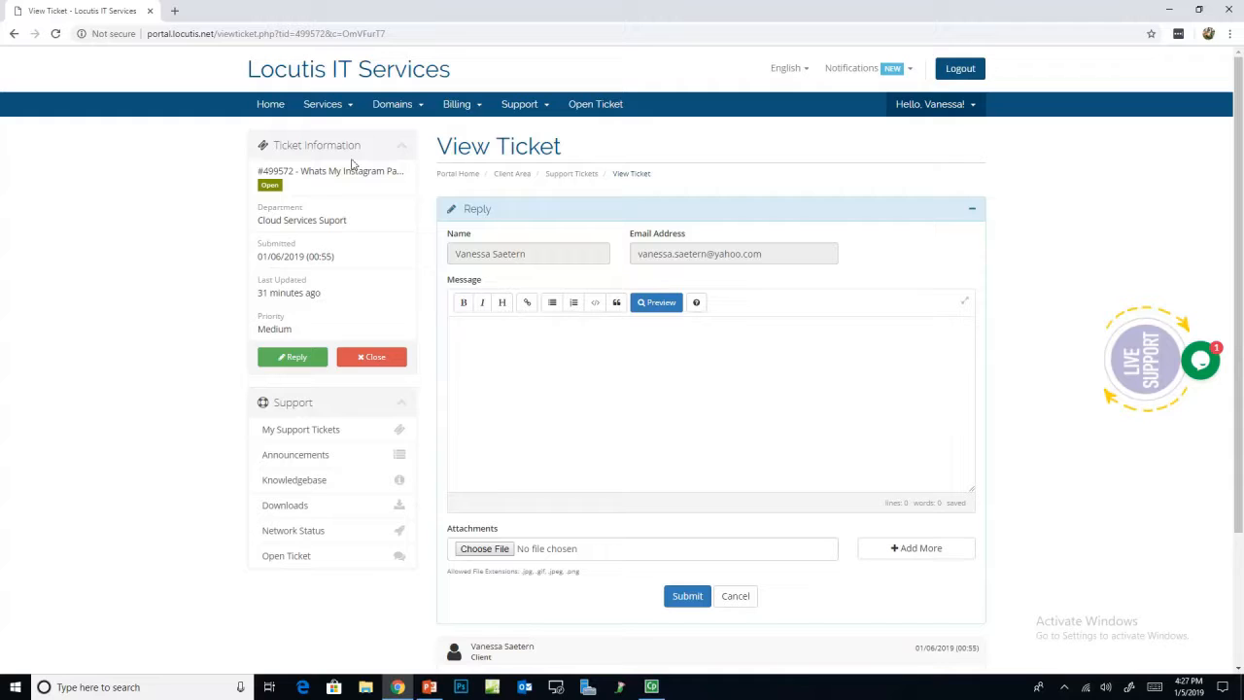
left_click(270, 104)
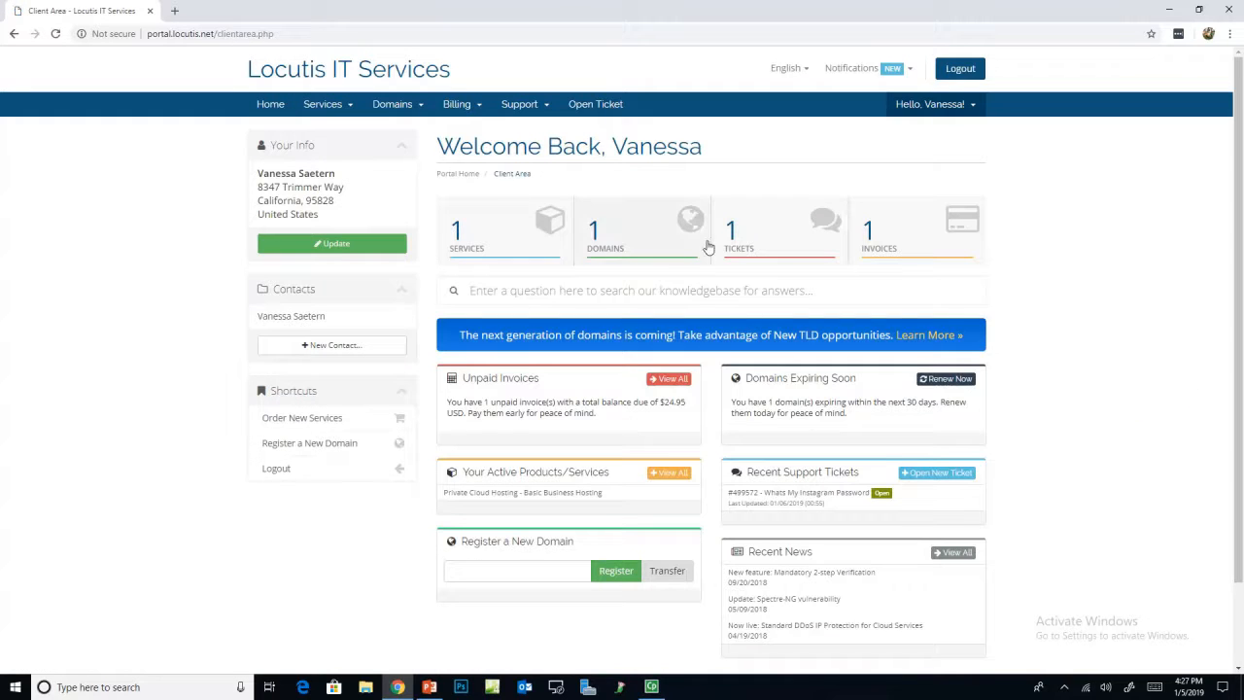
left_click(636, 237)
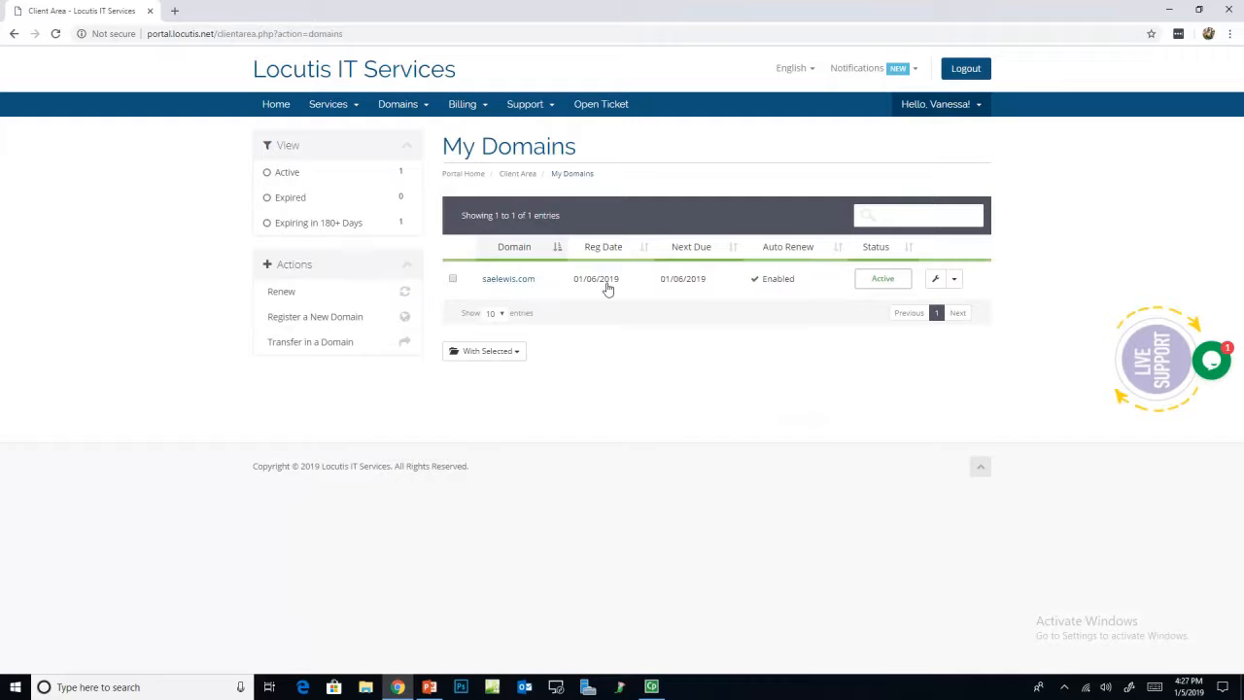
left_click(550, 286)
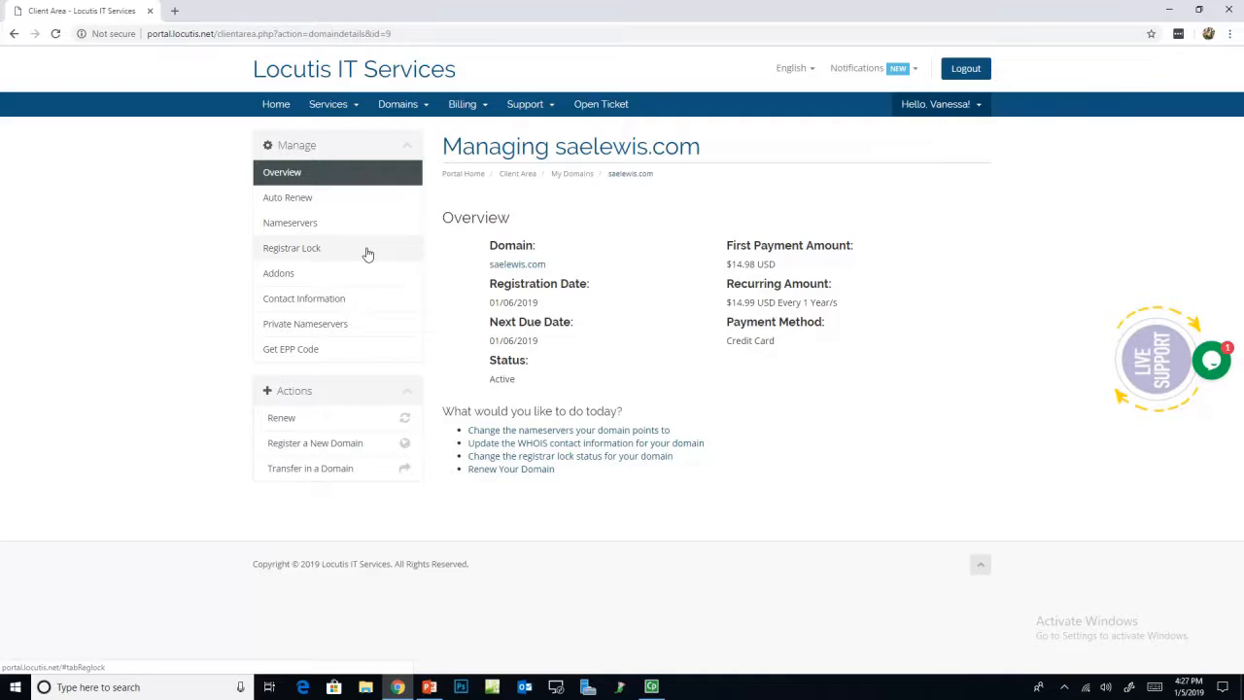
left_click(350, 355)
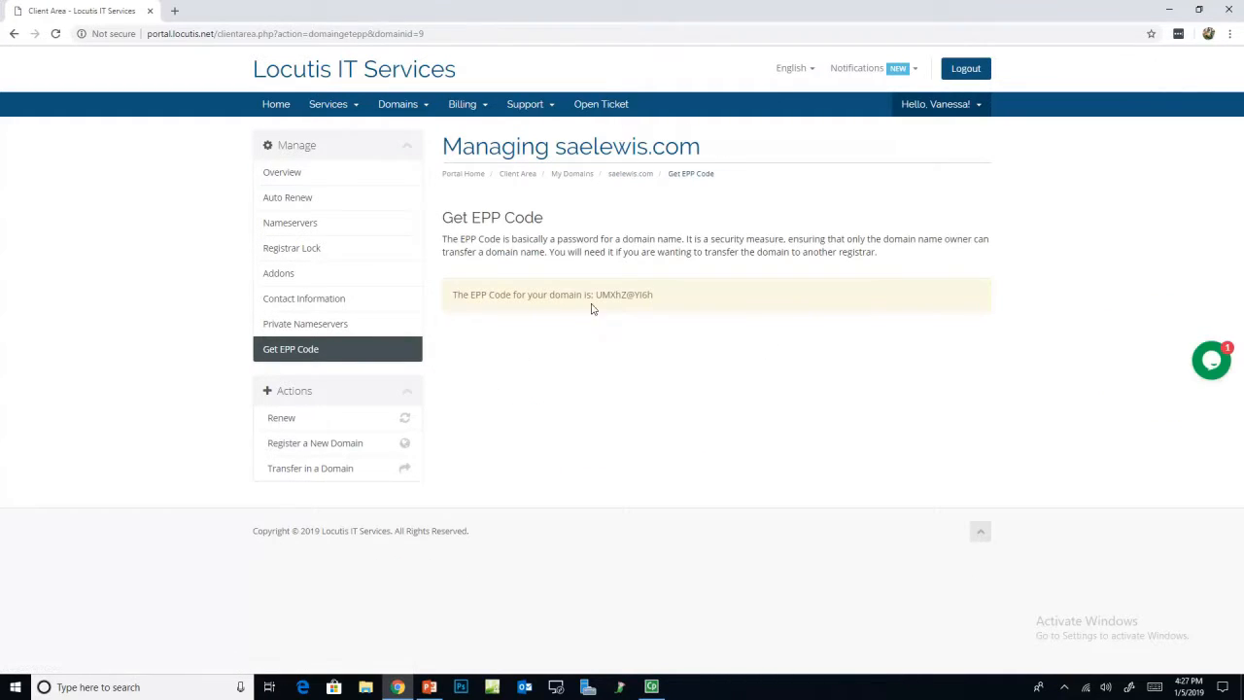
left_click(15, 34)
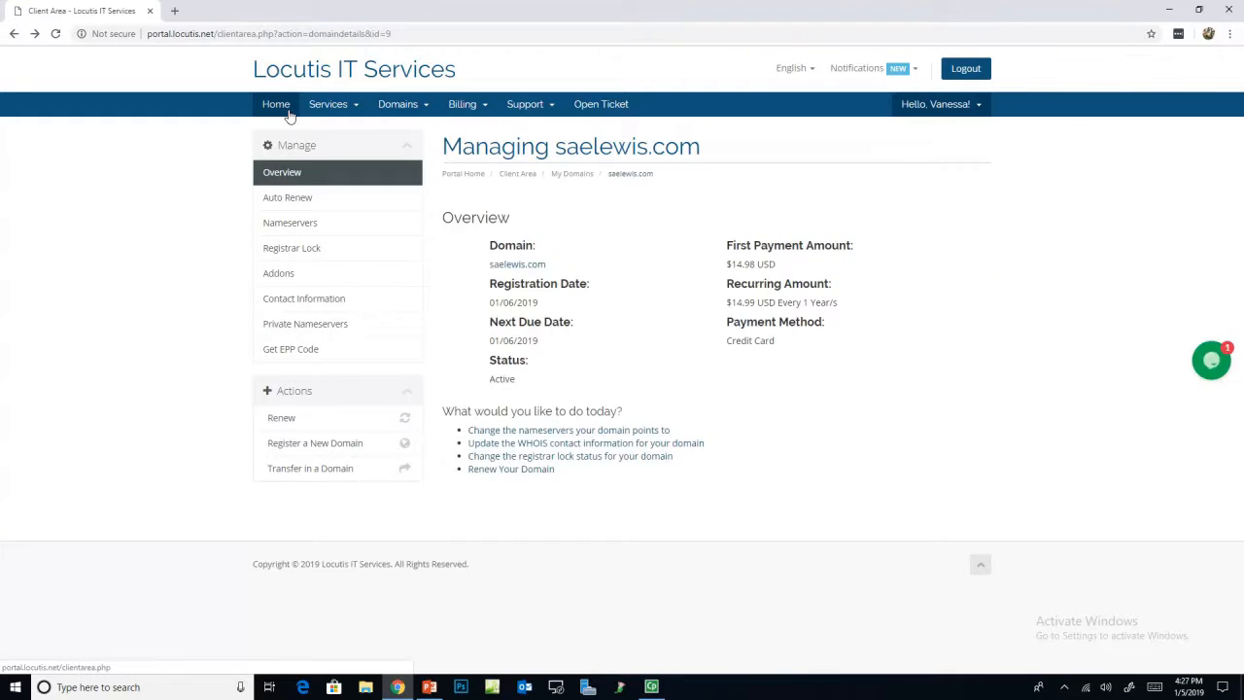
left_click(286, 109)
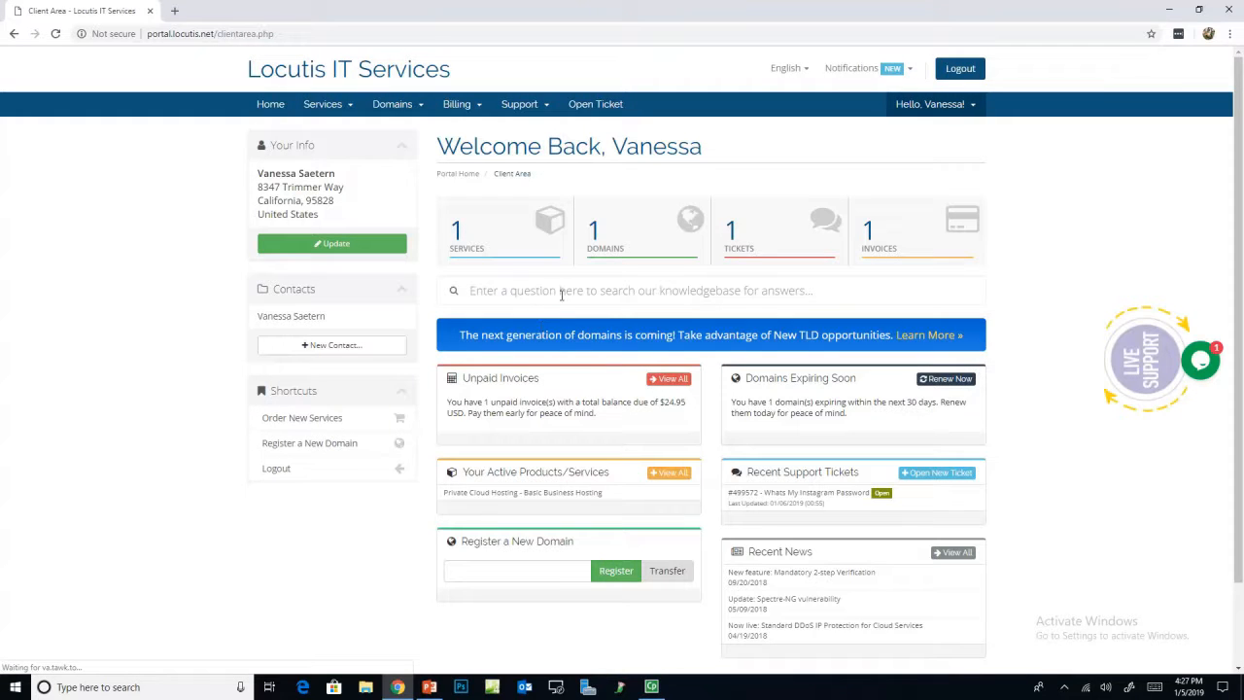
Step: Open Basic Business Hosting, check the Enhanced Business Hosting upgrade prices, then return to its details
left_click(536, 230)
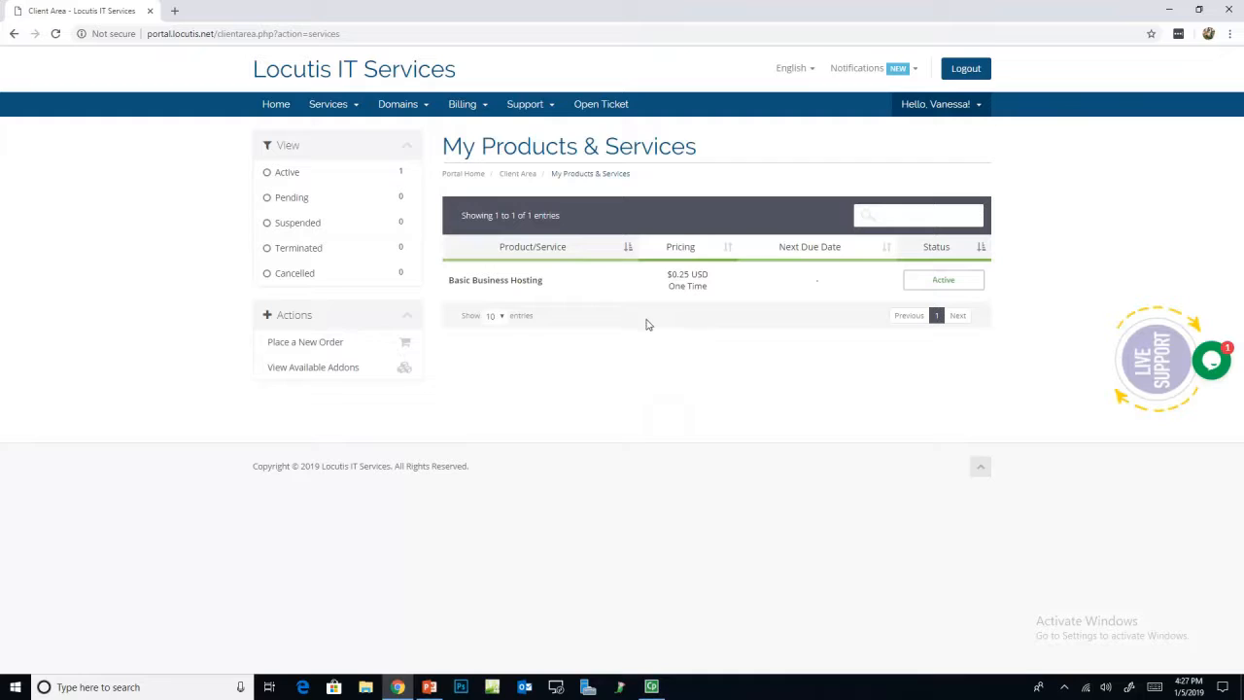
left_click(514, 288)
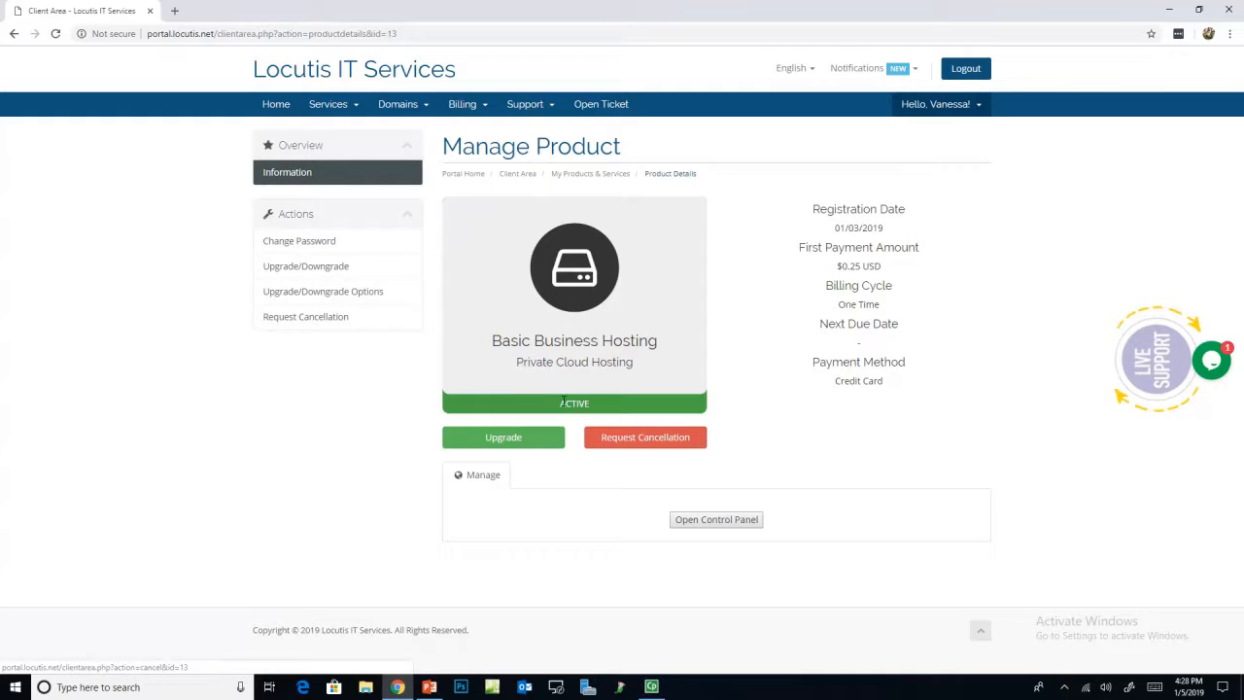
left_click(326, 267)
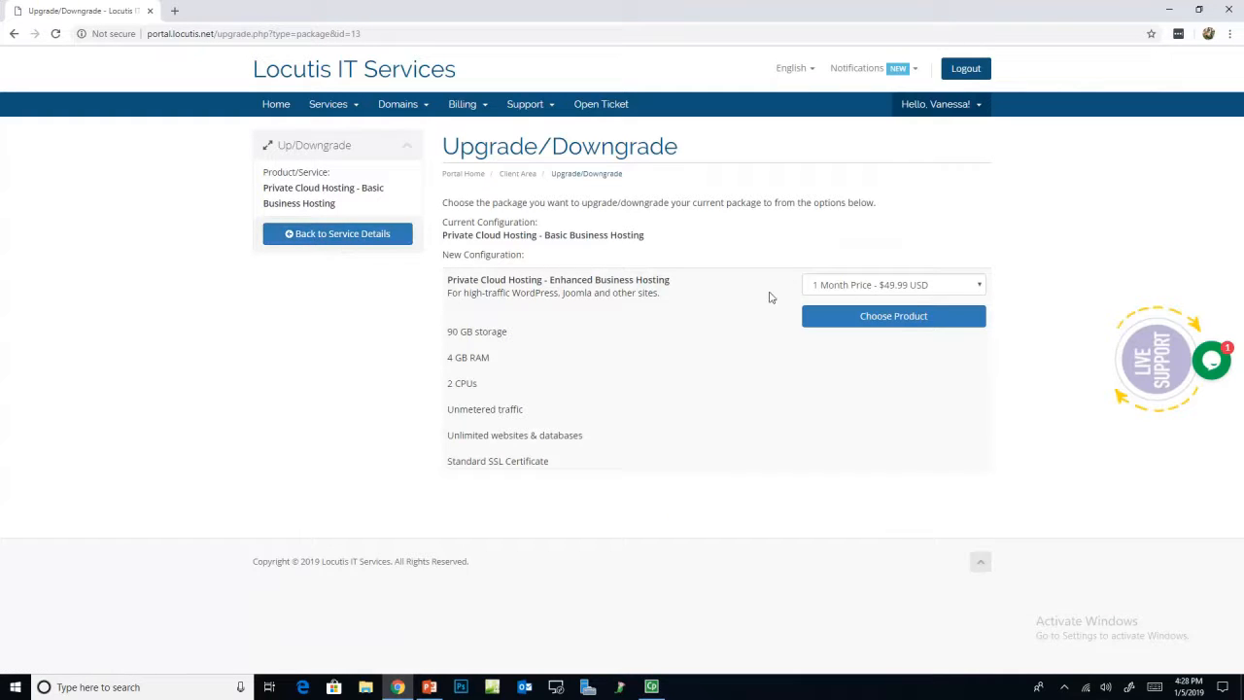
left_click(884, 288)
left_click(670, 283)
left_click(901, 286)
left_click(640, 285)
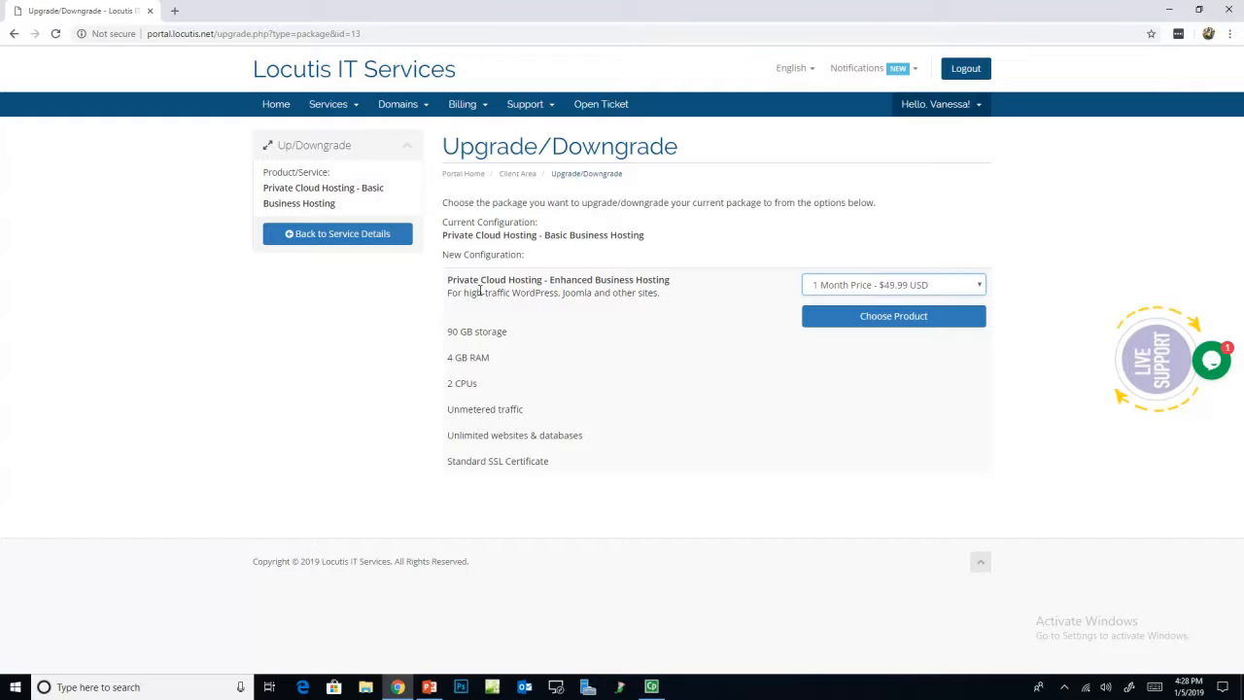
left_click(292, 234)
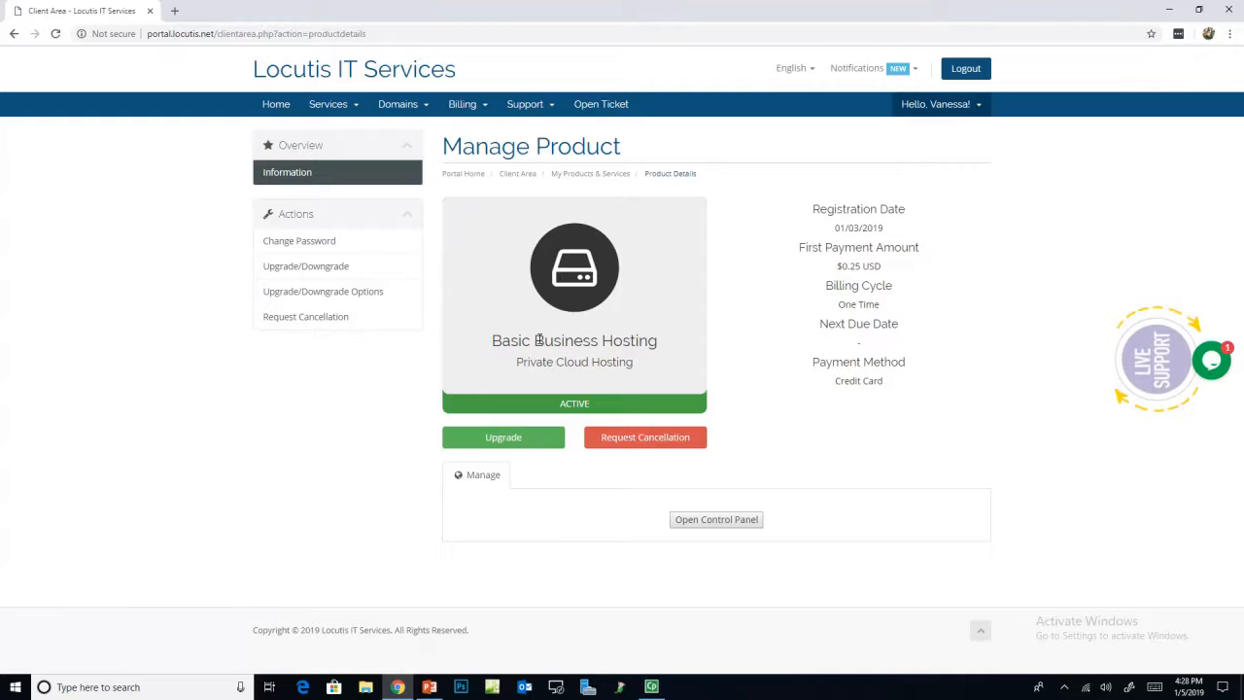
Step: Log in to the hosting control panel with the account's username and password
left_click(721, 524)
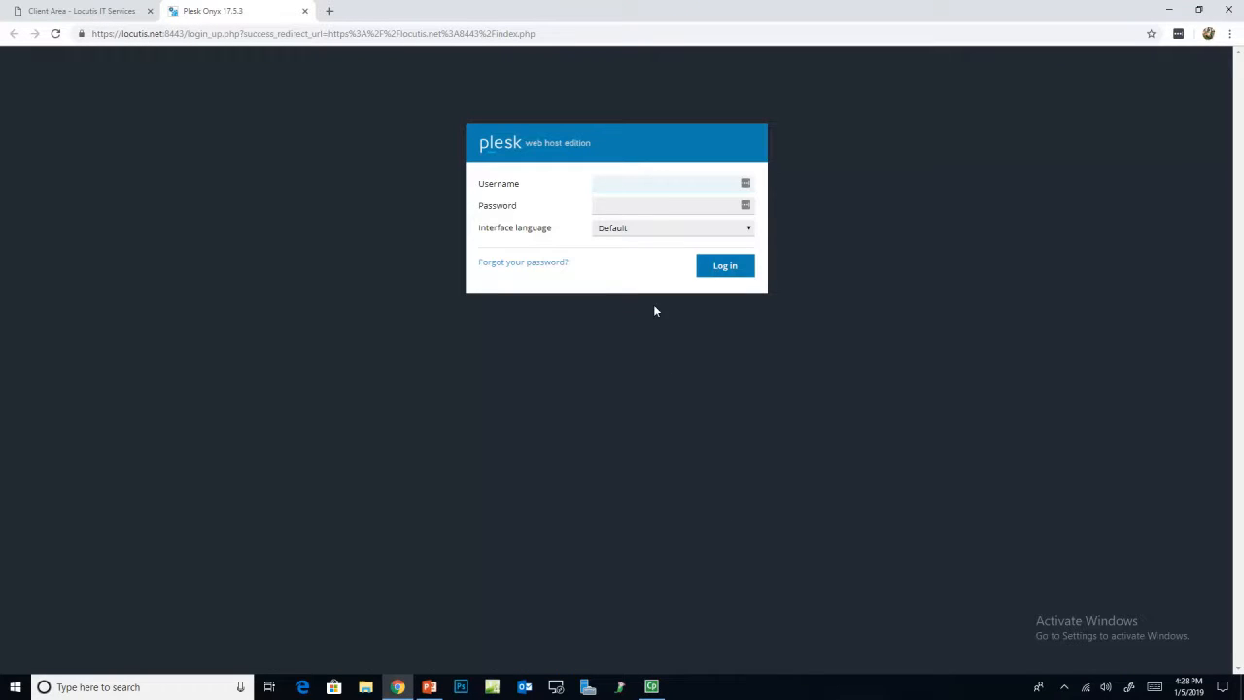
left_click(650, 183)
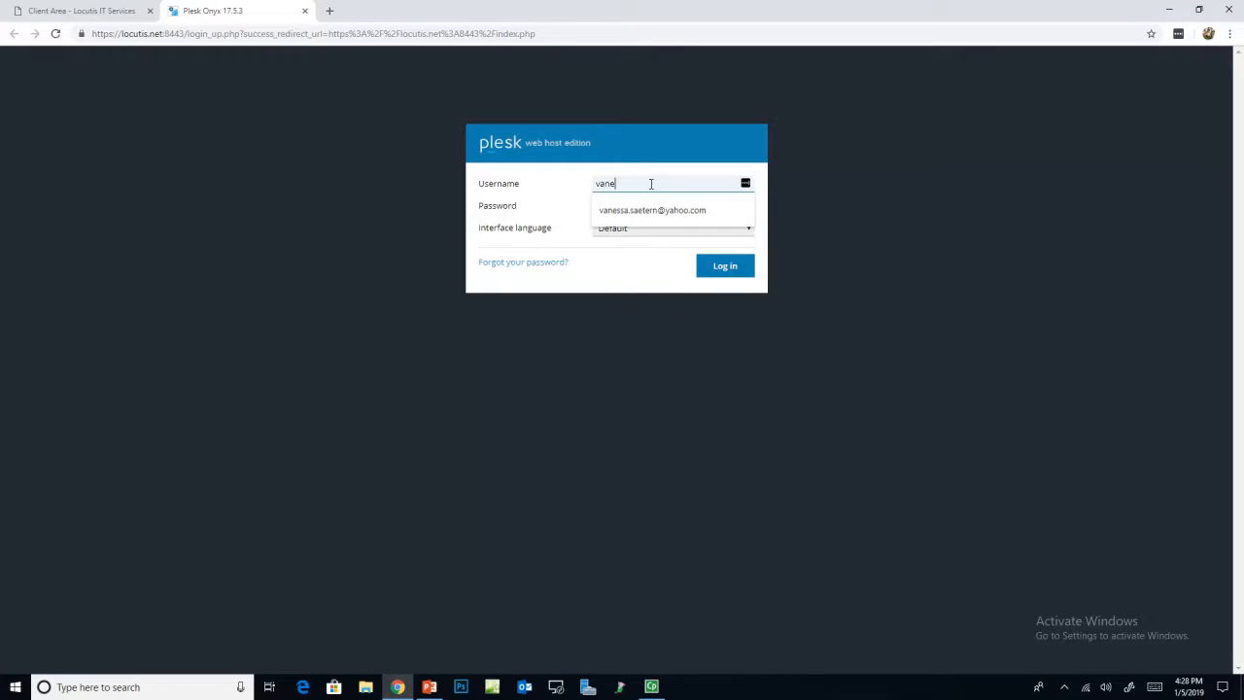
key("Tab")
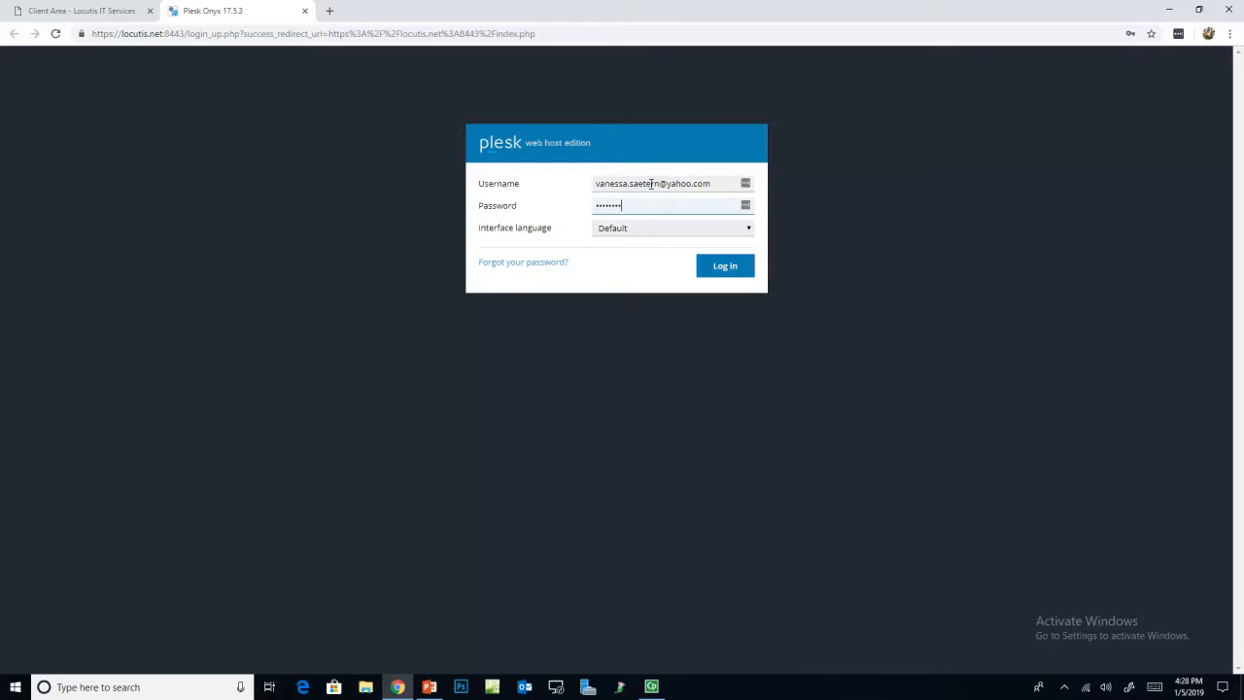
key("Return")
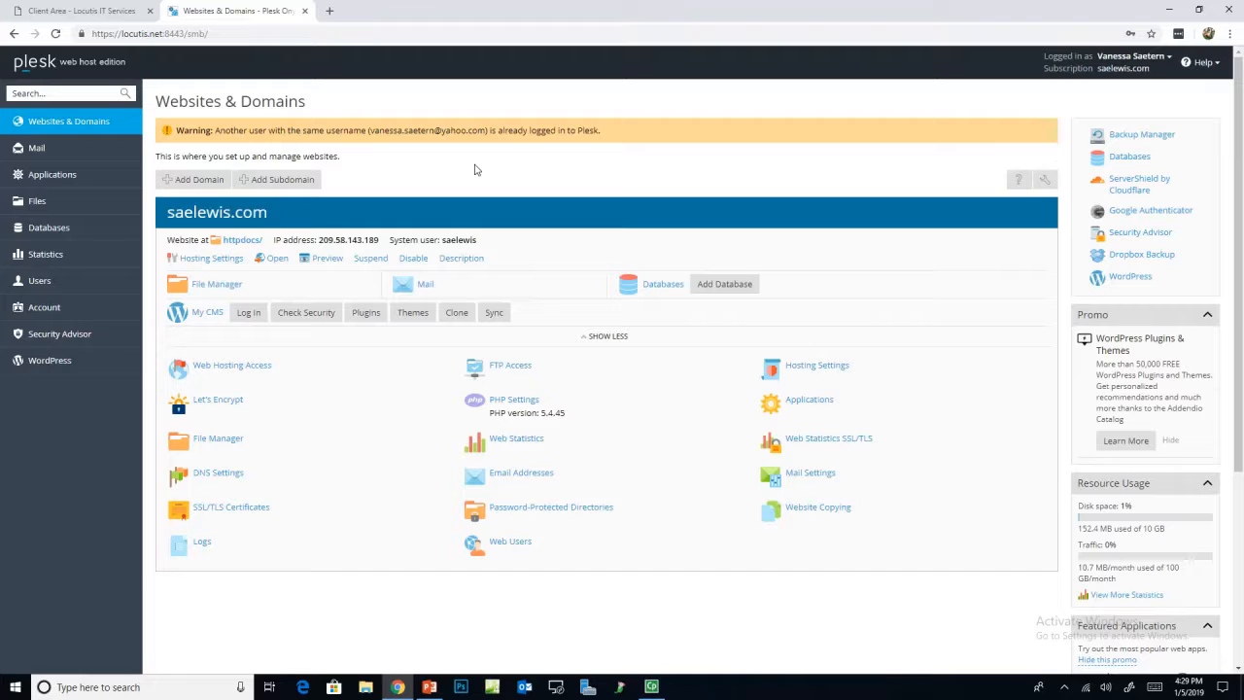
left_click(54, 154)
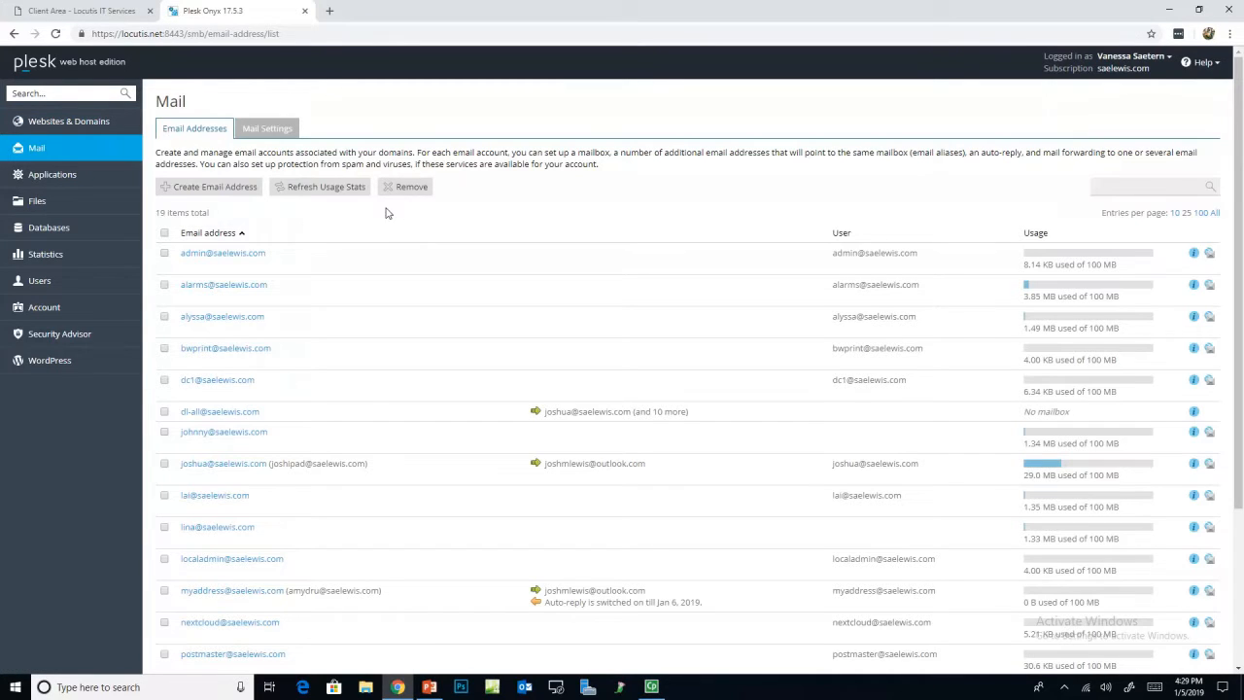
scroll(374, 340, "down", 5)
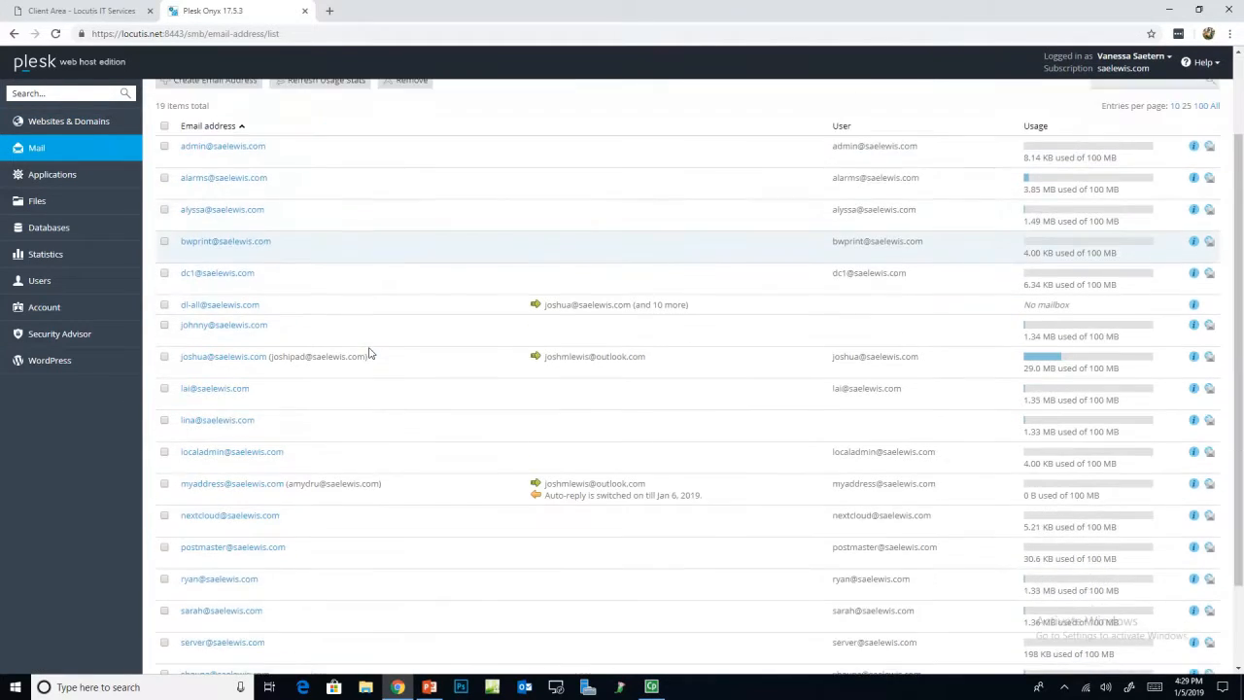
scroll(364, 340, "up", 5)
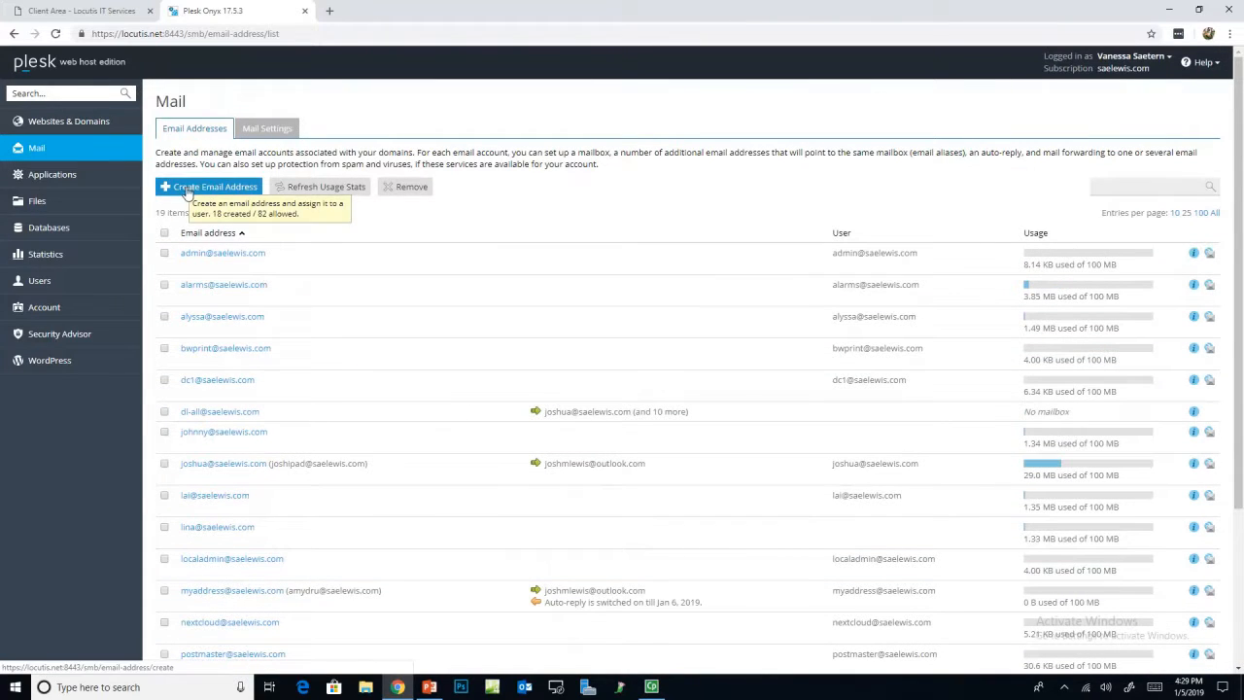
left_click(213, 191)
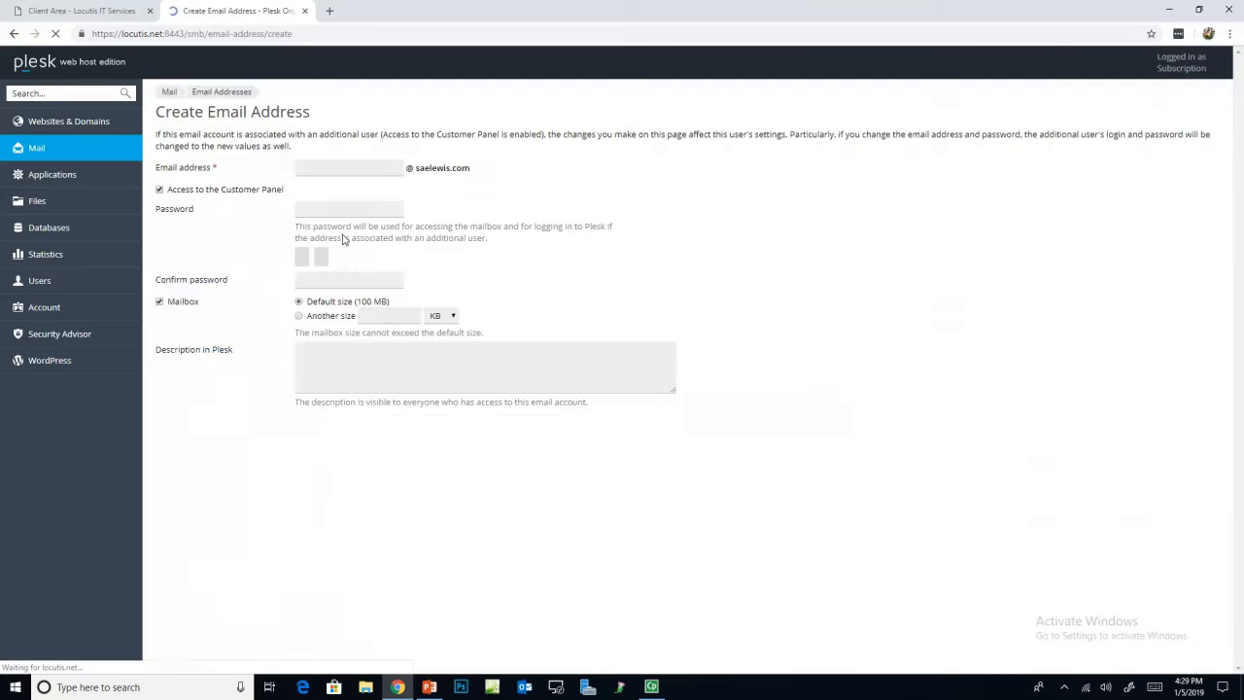
left_click(341, 191)
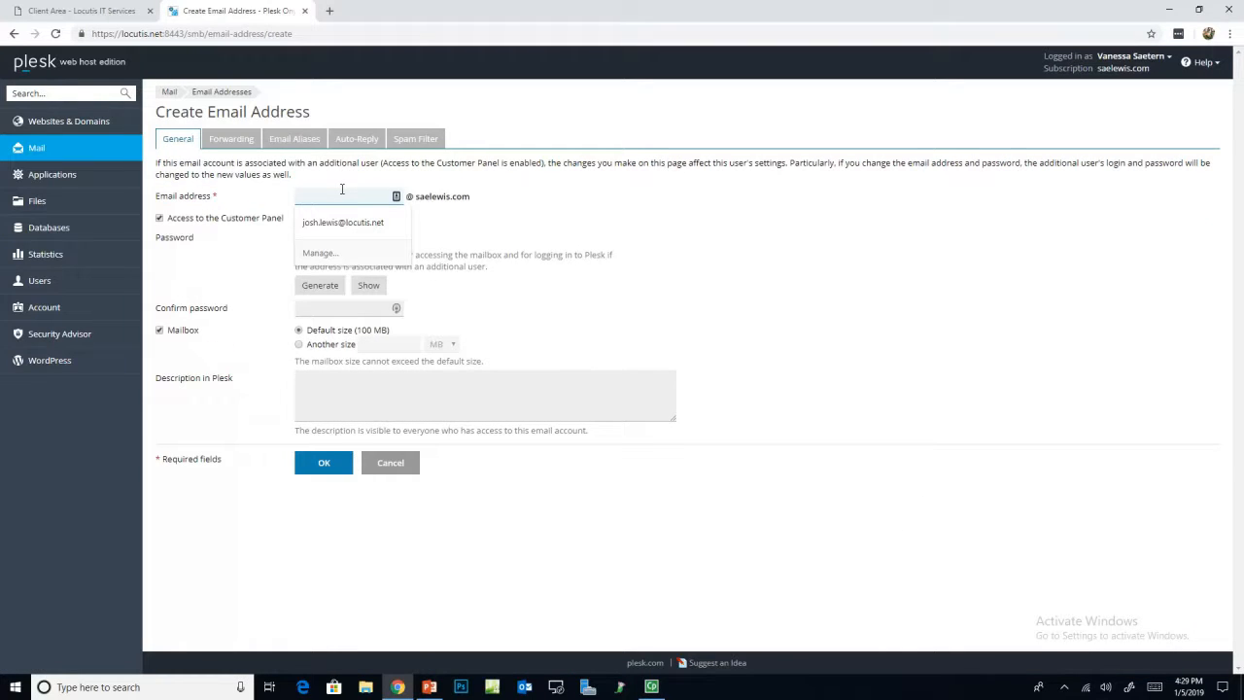
type("myaddress")
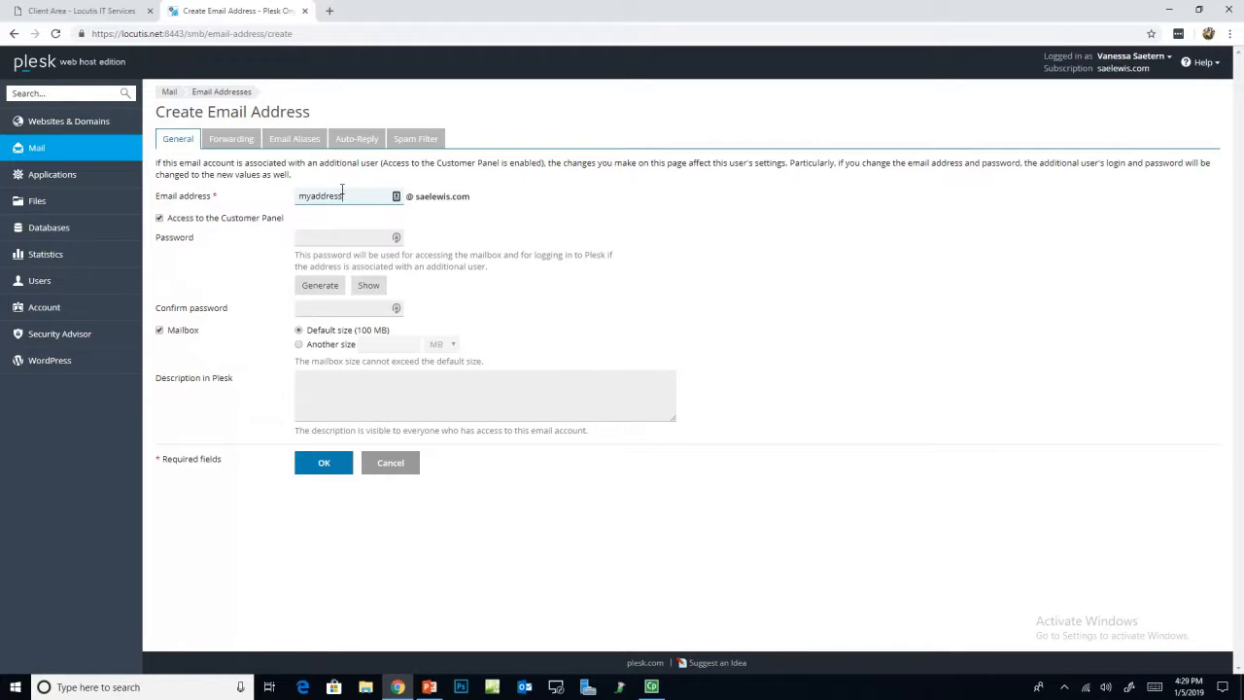
left_click(326, 236)
type("********")
key("Tab")
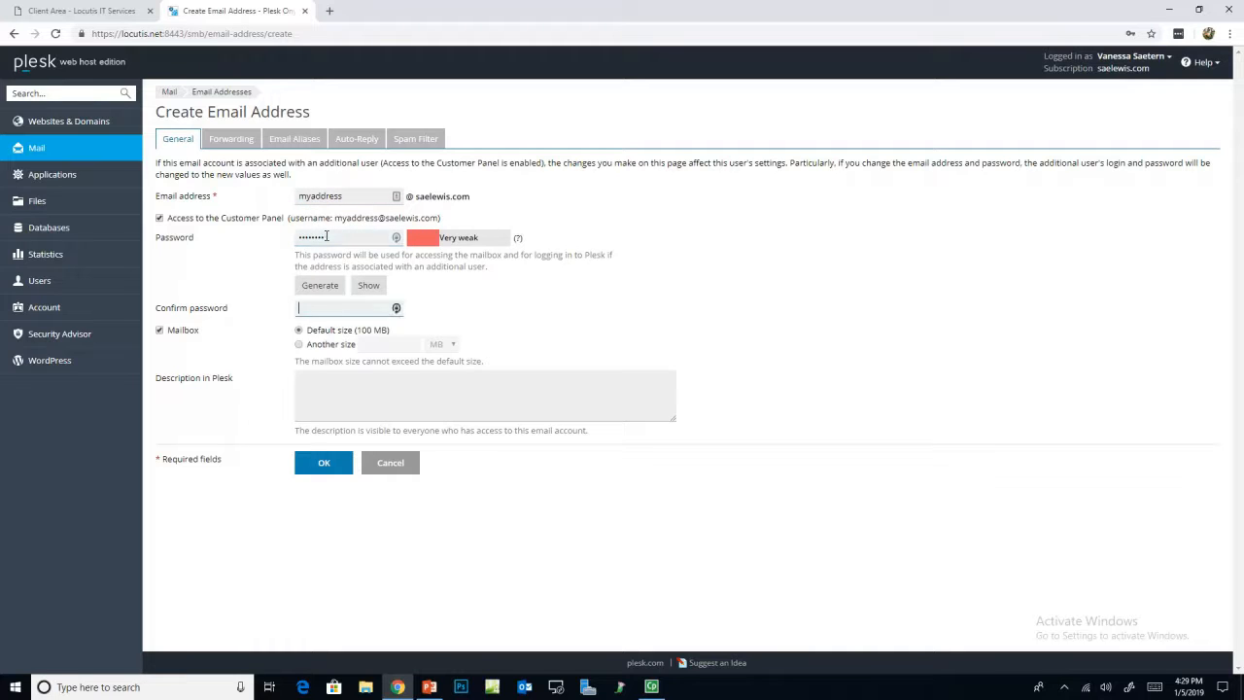
left_click(326, 375)
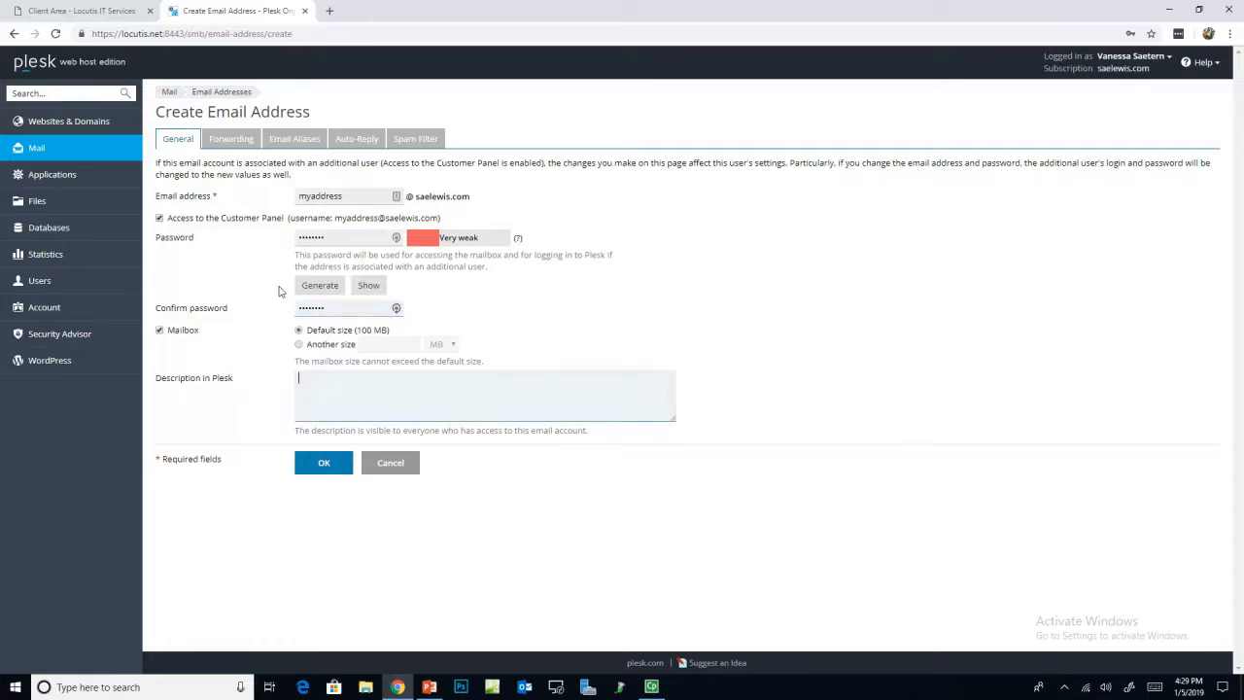
Step: Switch on mail forwarding to the owner's outside Outlook e-mail address
left_click(238, 144)
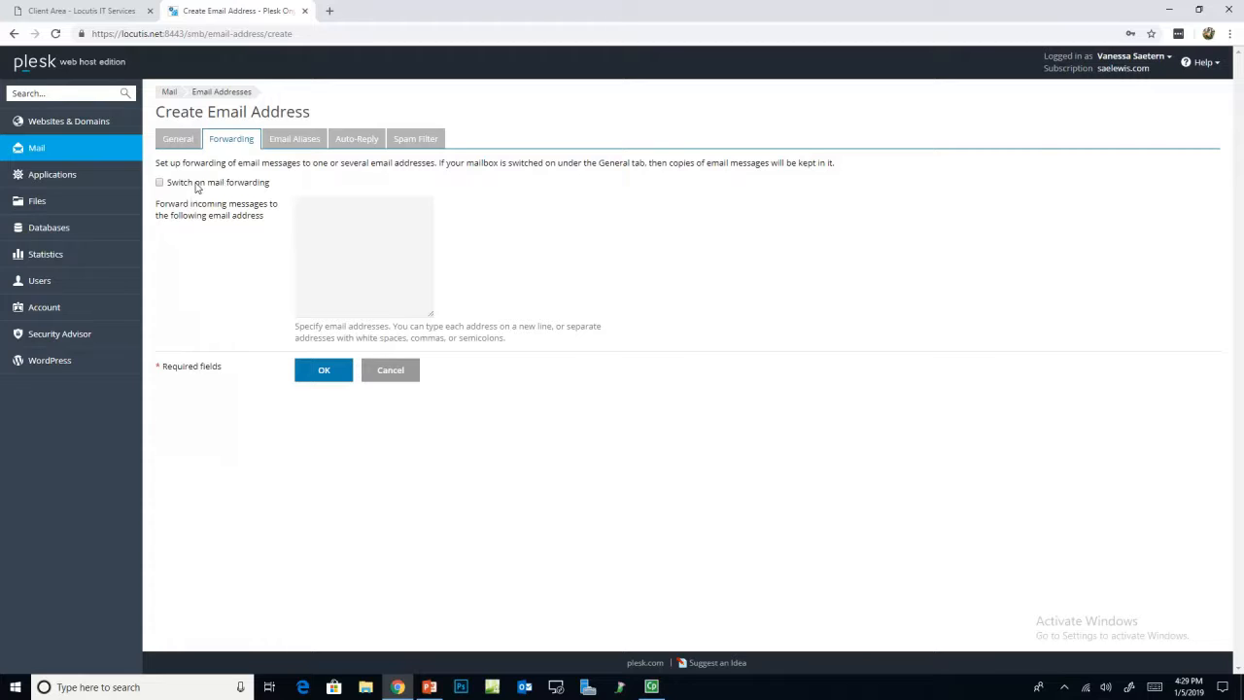
left_click(339, 242)
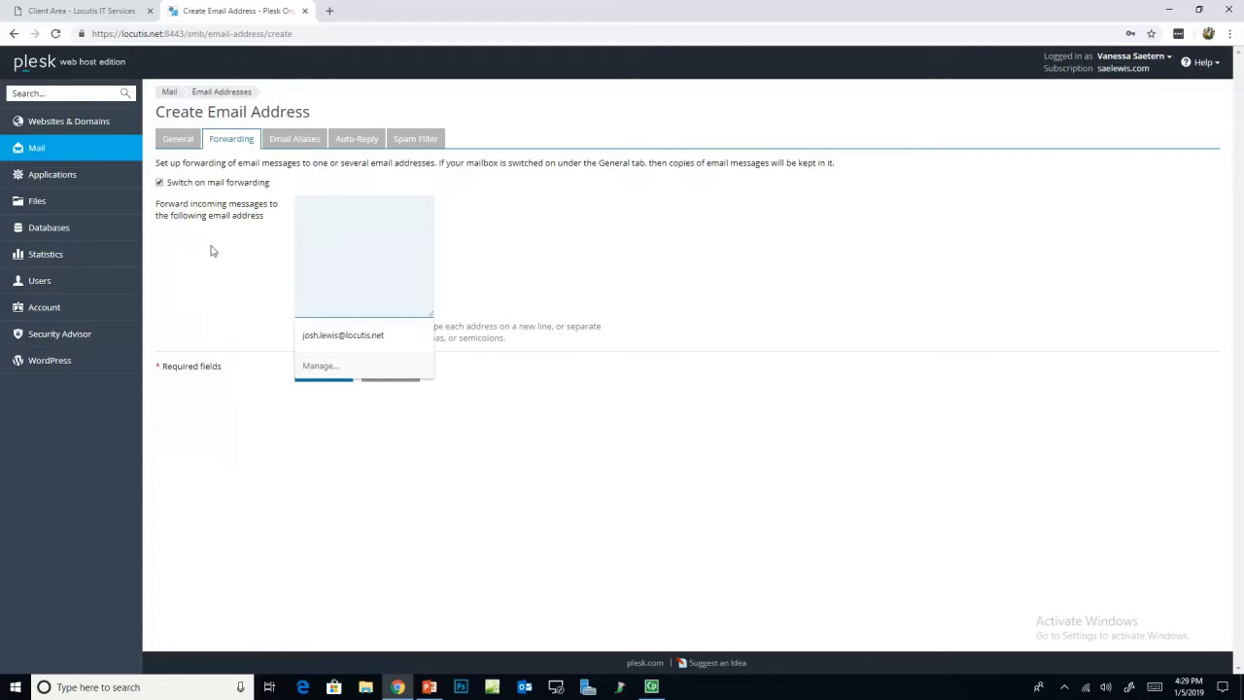
left_click(310, 219)
left_click(458, 207)
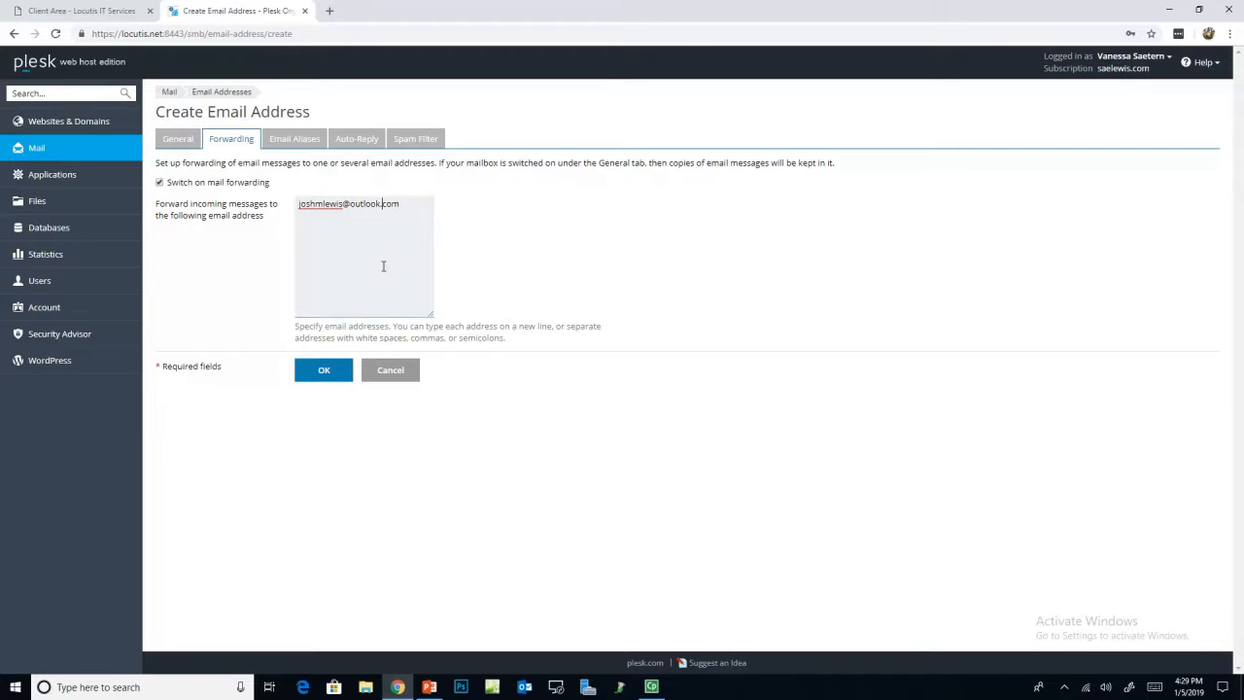
Step: Add one email alias for the new address on saelewis.com
left_click(300, 140)
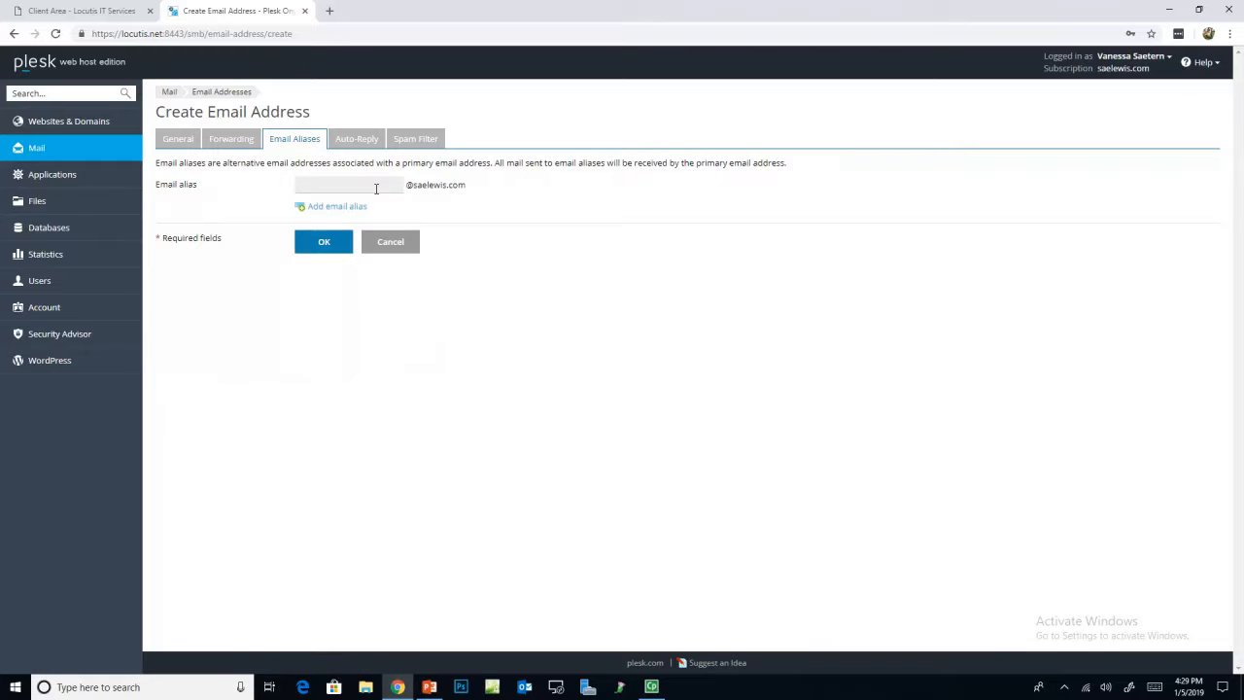
left_click(379, 187)
left_click(446, 184)
left_click(372, 187)
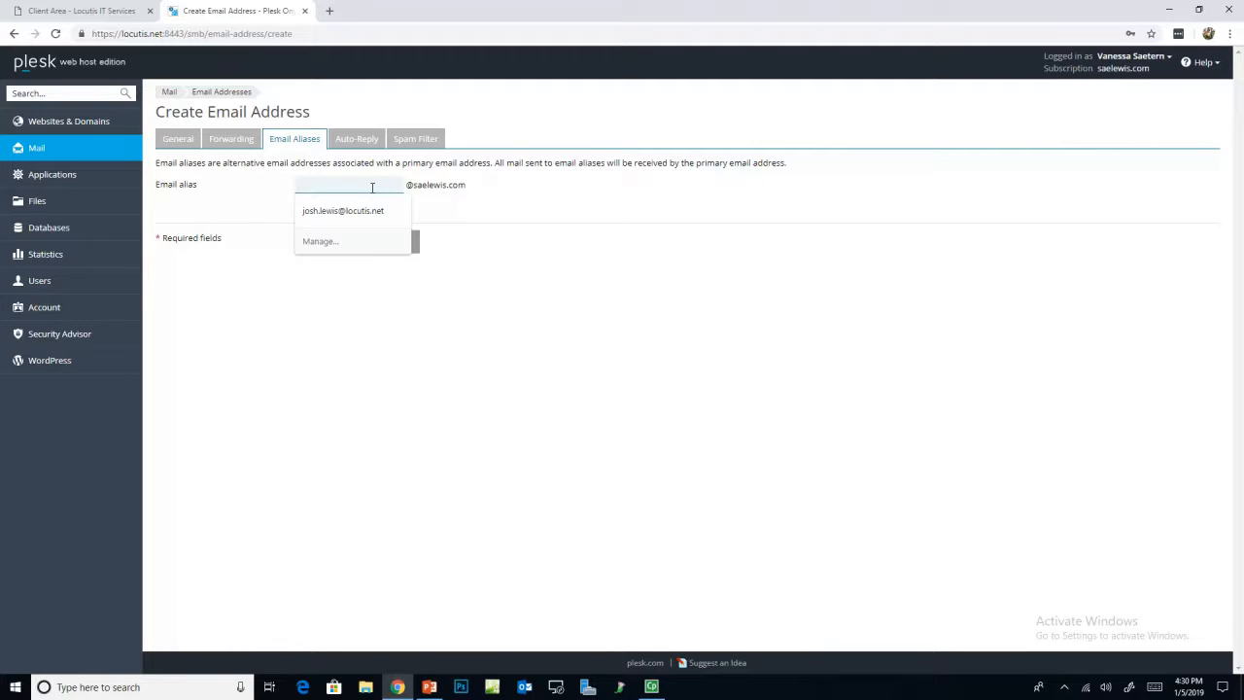
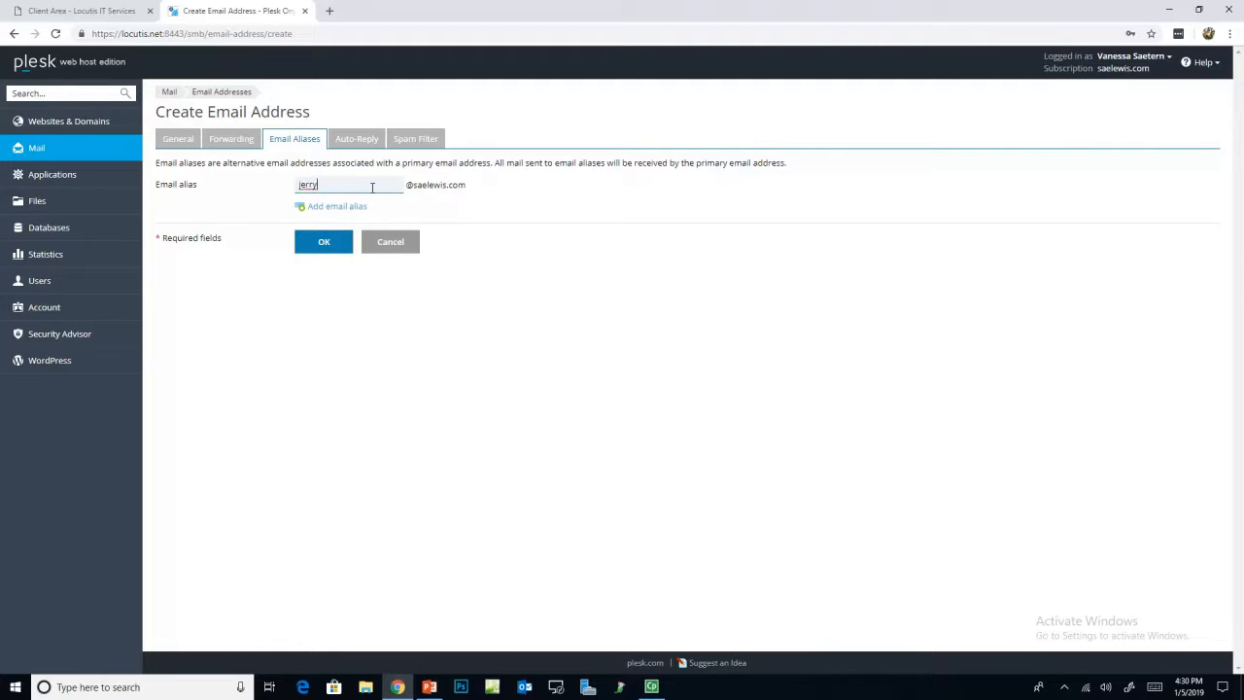
Step: Submit the address and, after the 'already in use' error, rename it to 'testaddress'
left_click(342, 244)
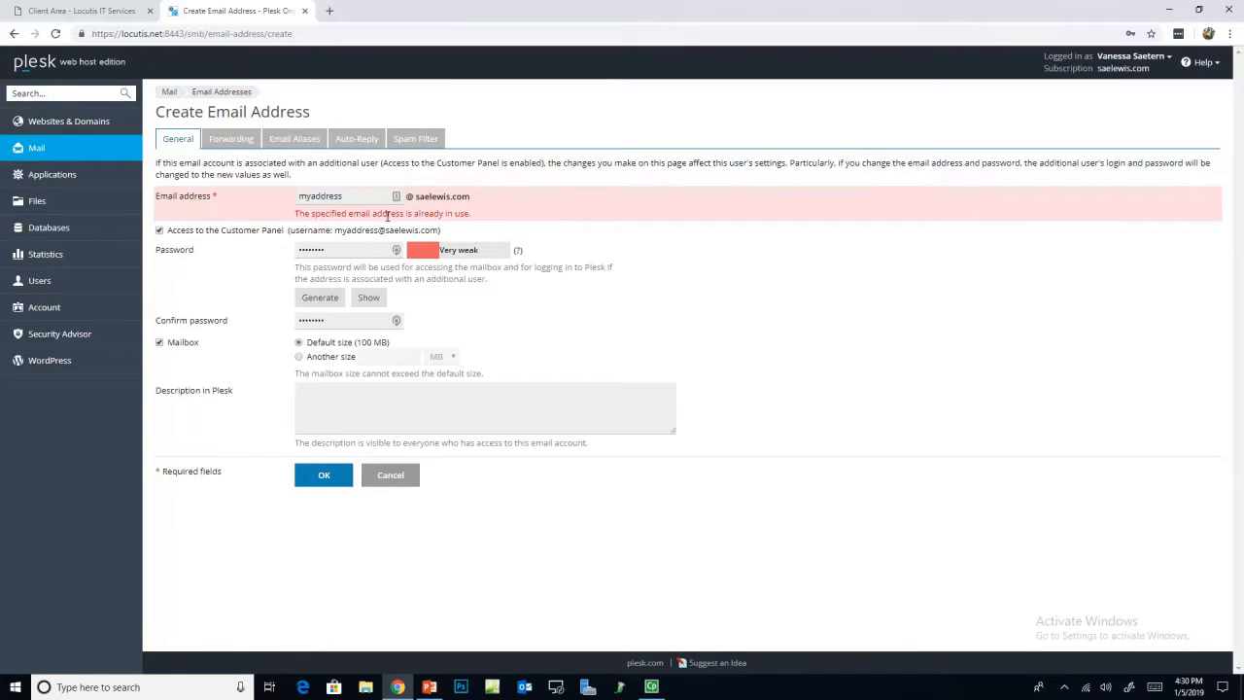
left_click_drag(363, 198, 269, 192)
type("testaddress")
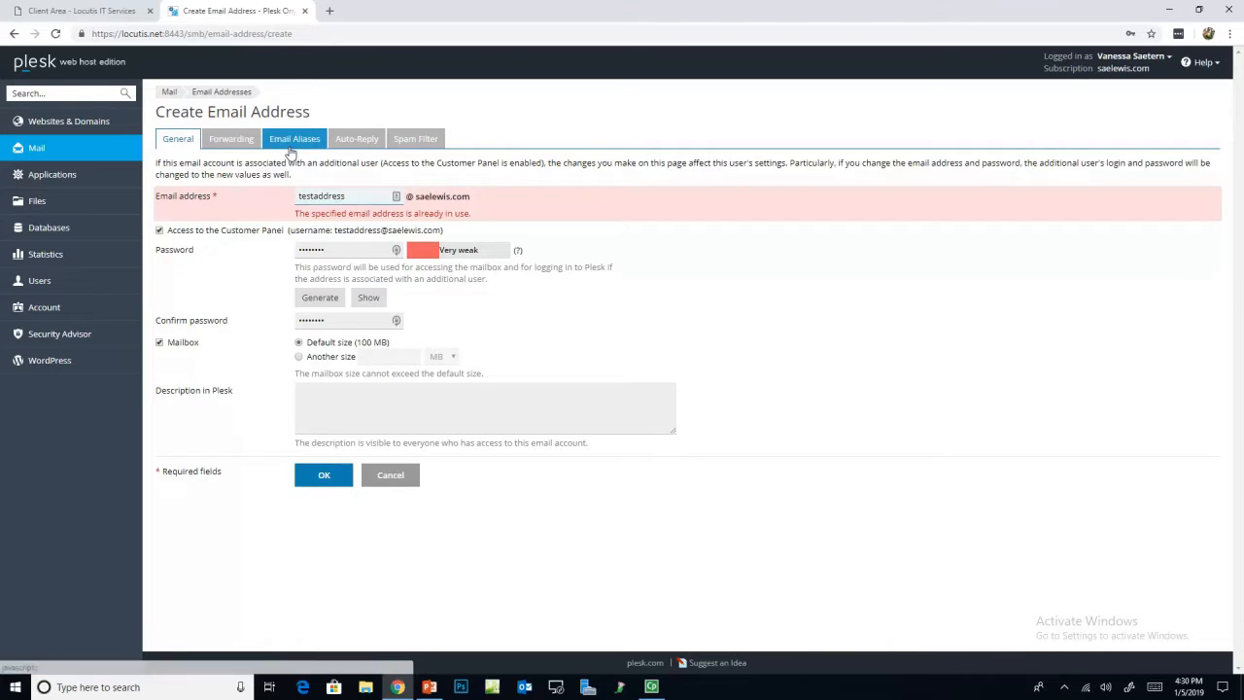
Step: Recheck the kept email alias and the Outlook forwarding address
left_click(294, 138)
double_click(348, 186)
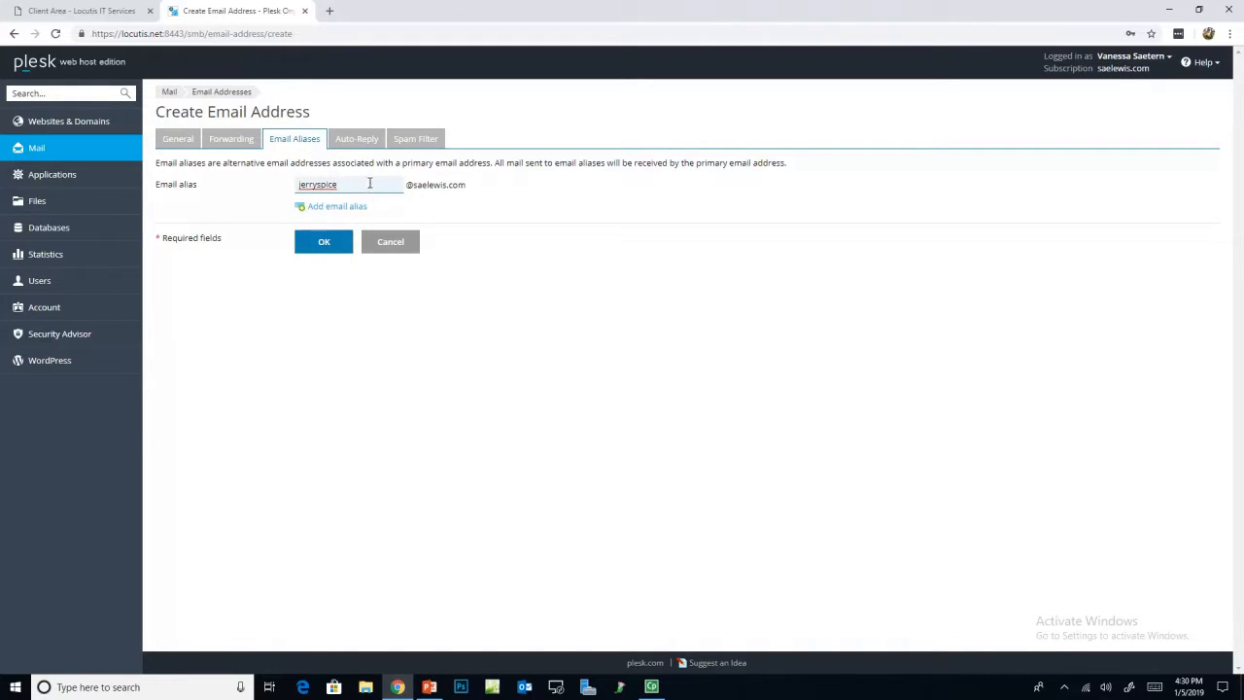
left_click(180, 142)
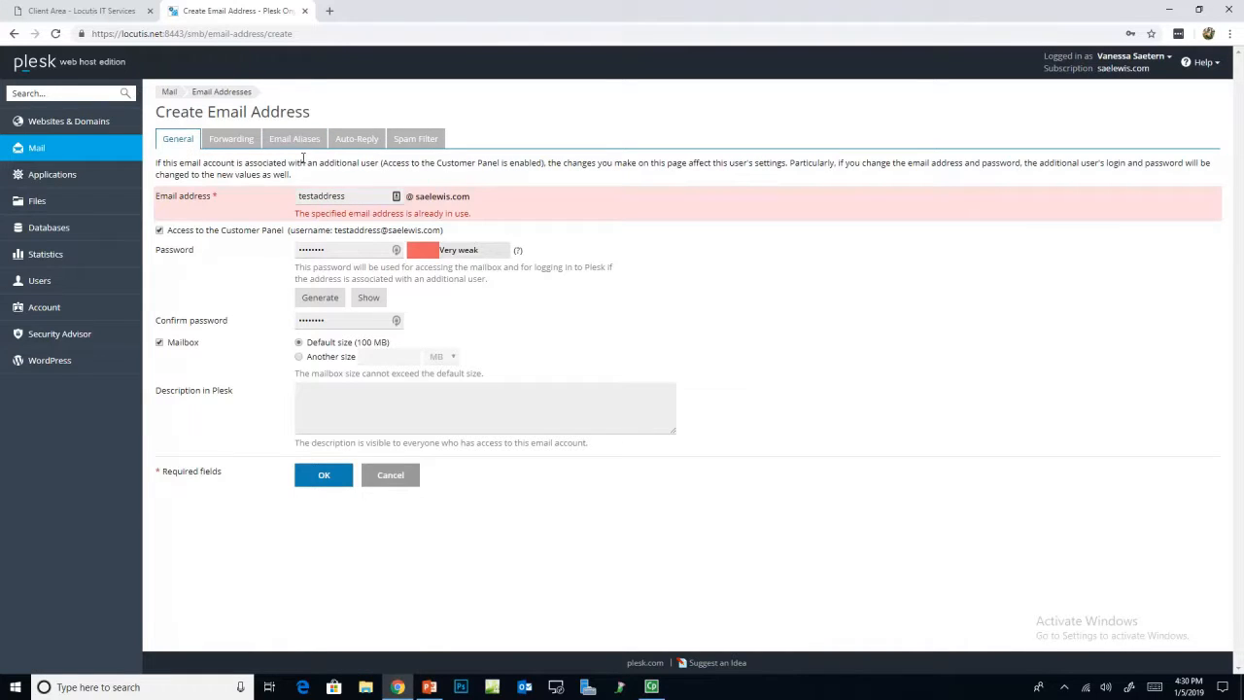
left_click(229, 141)
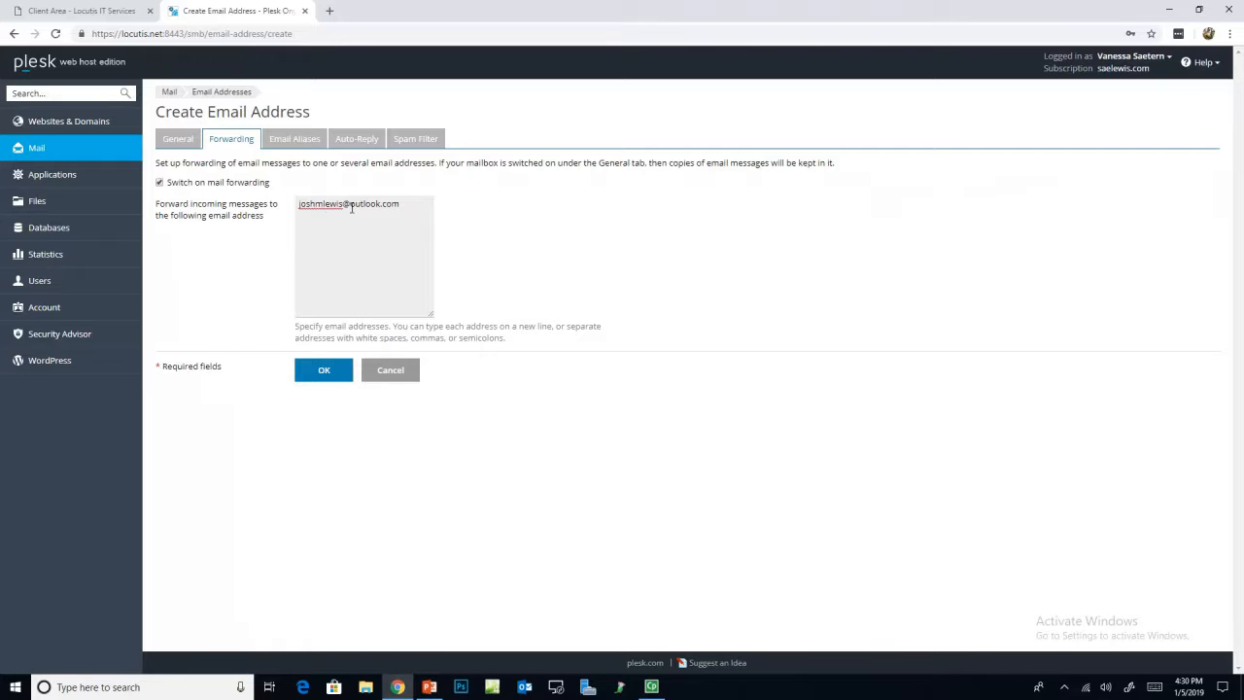
left_click(351, 207)
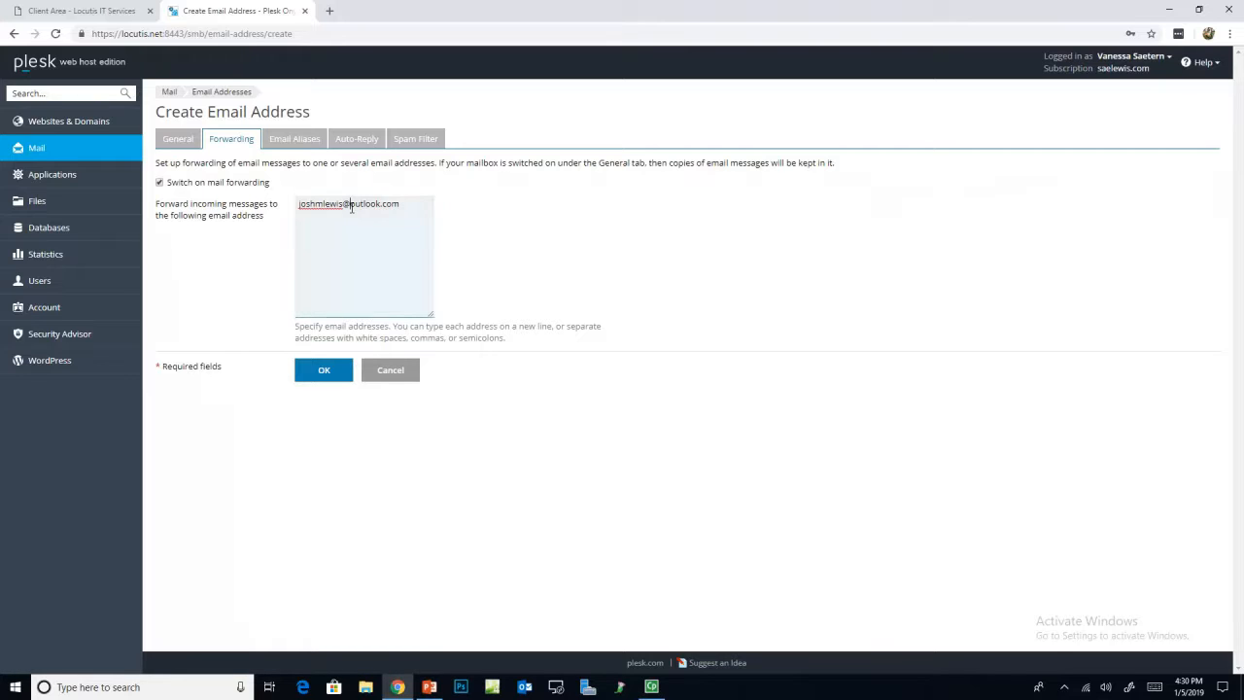
Step: Turn on auto-reply 'Not in the office until friday the Fourth' with email-icon.png attached
left_click(367, 143)
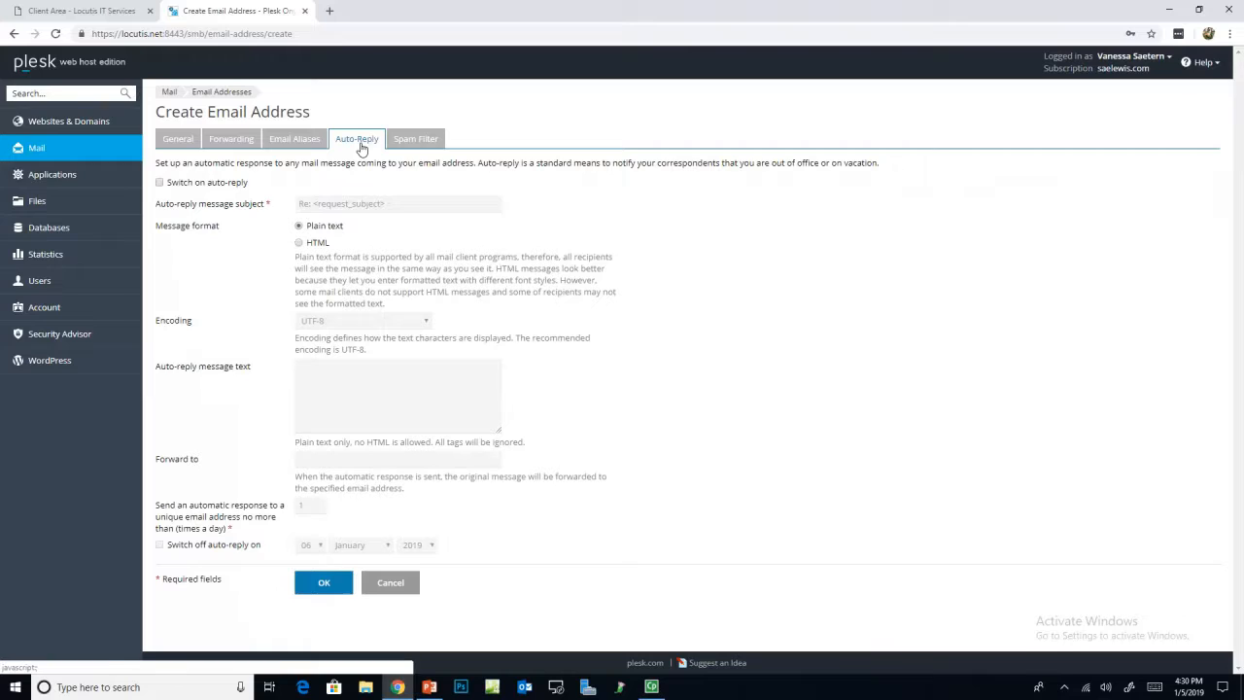
left_click(175, 187)
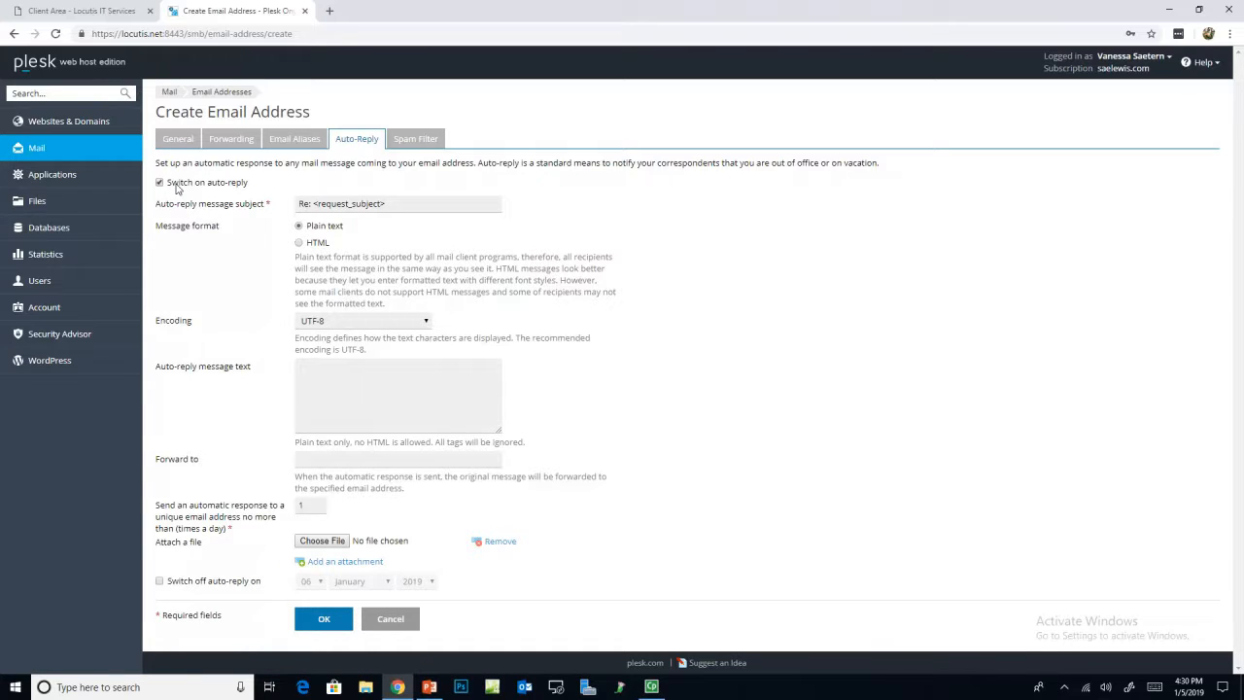
left_click(372, 402)
type("Not in the office until friday th")
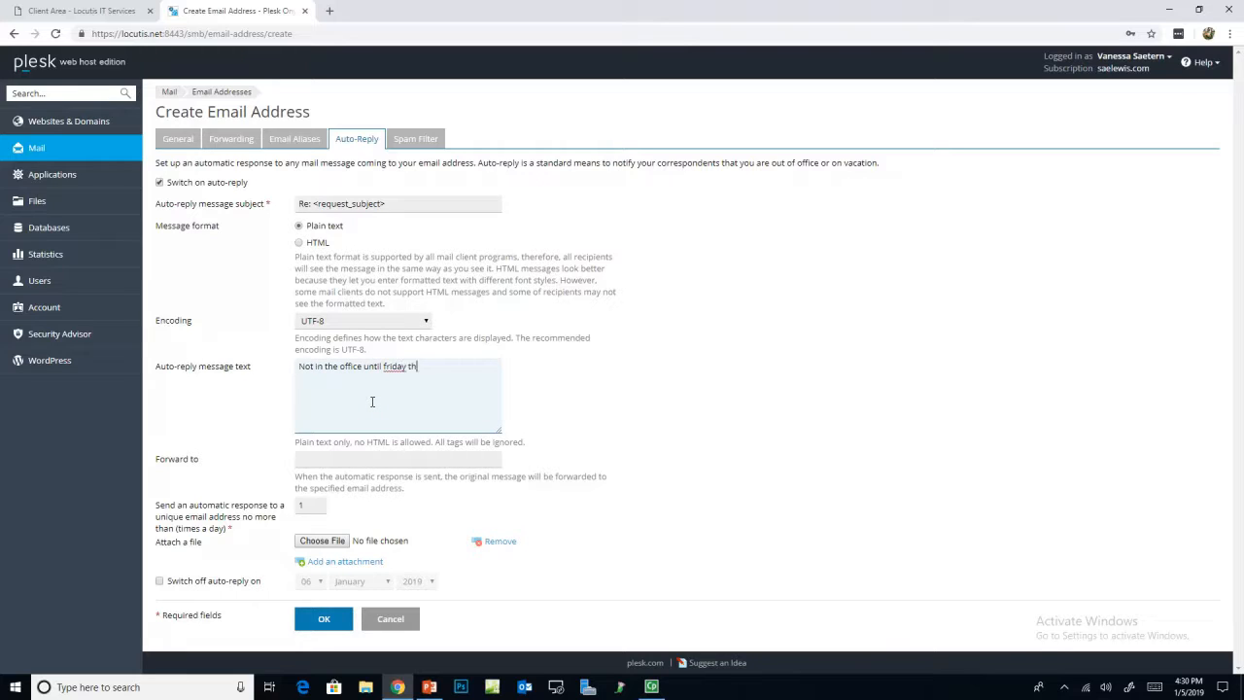
type("e Fourth")
left_click(396, 530)
double_click(171, 113)
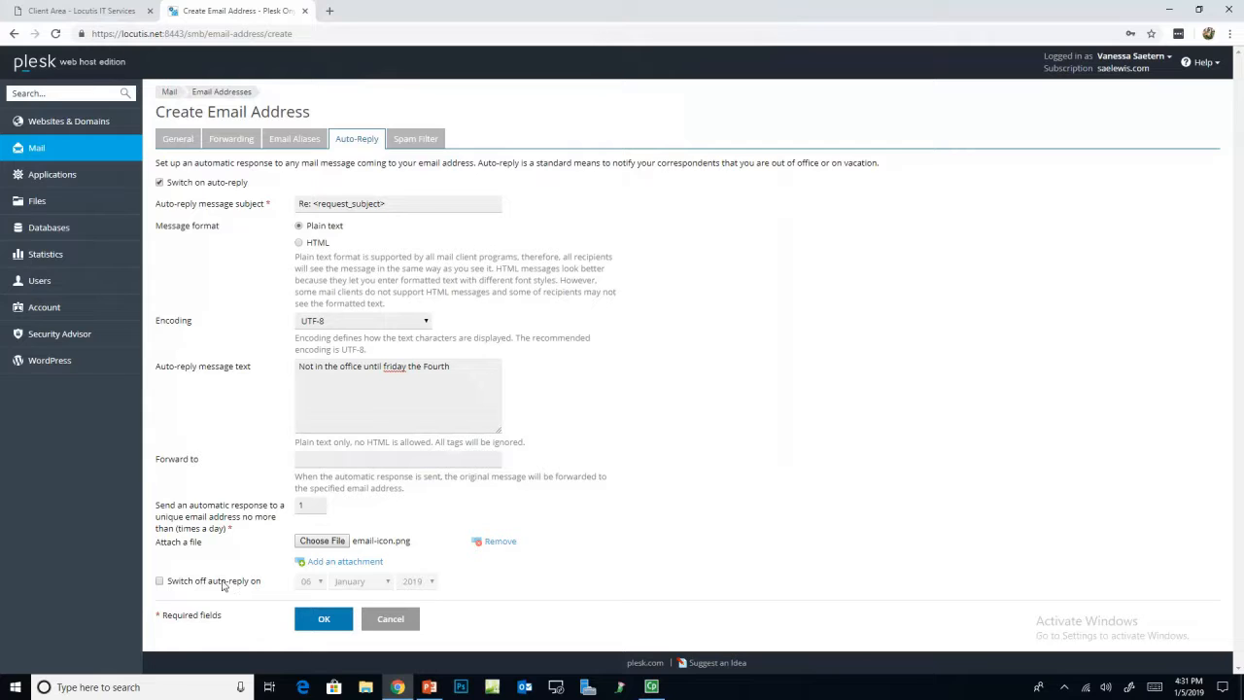
Step: Set the auto-reply to switch off on 06 February 2019
left_click(159, 581)
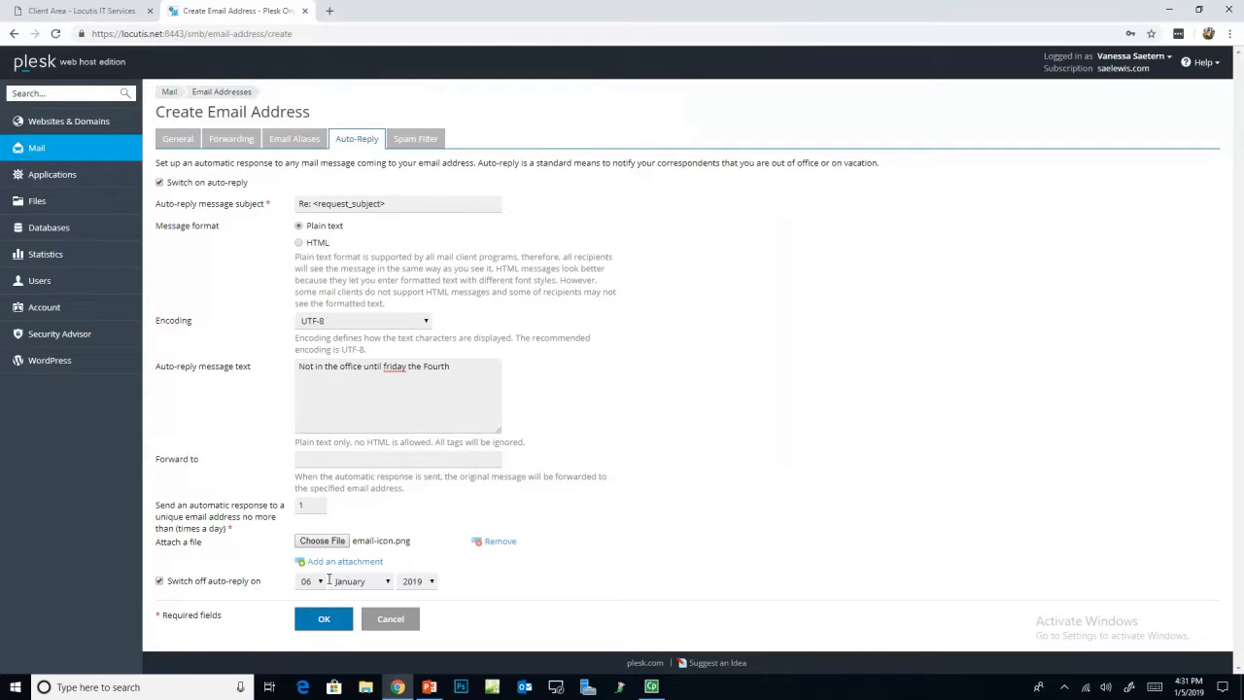
left_click(317, 583)
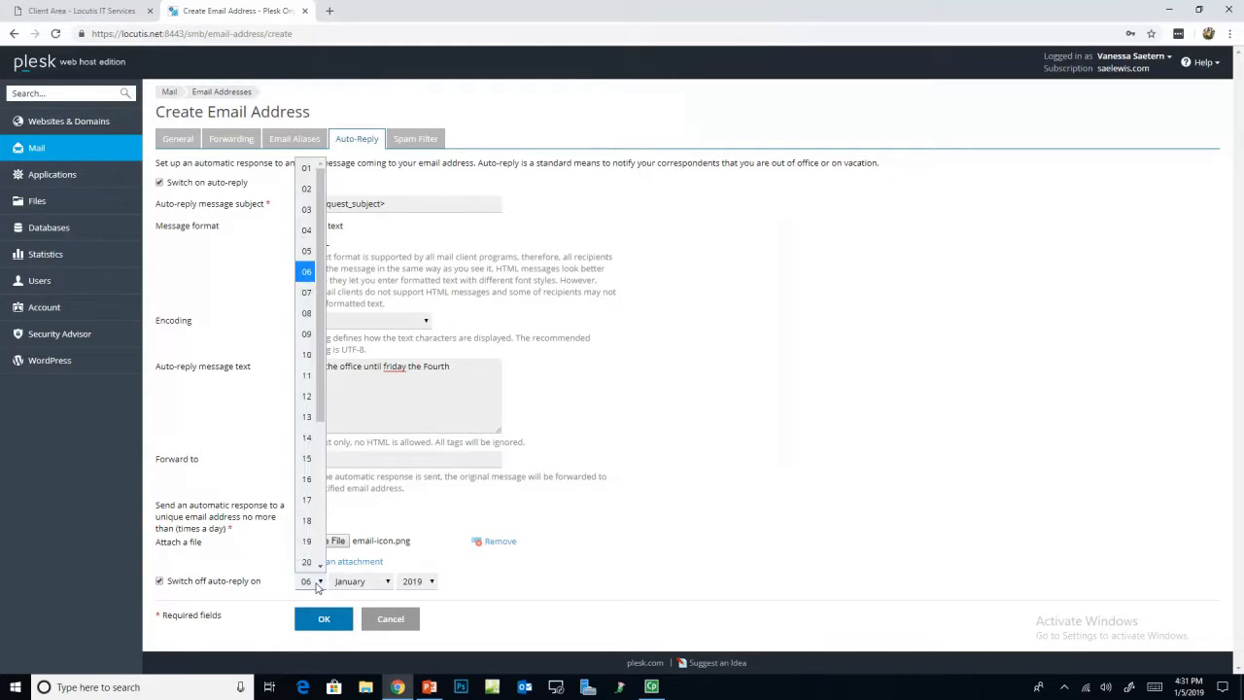
left_click(317, 583)
left_click(319, 583)
left_click(360, 583)
left_click(377, 358)
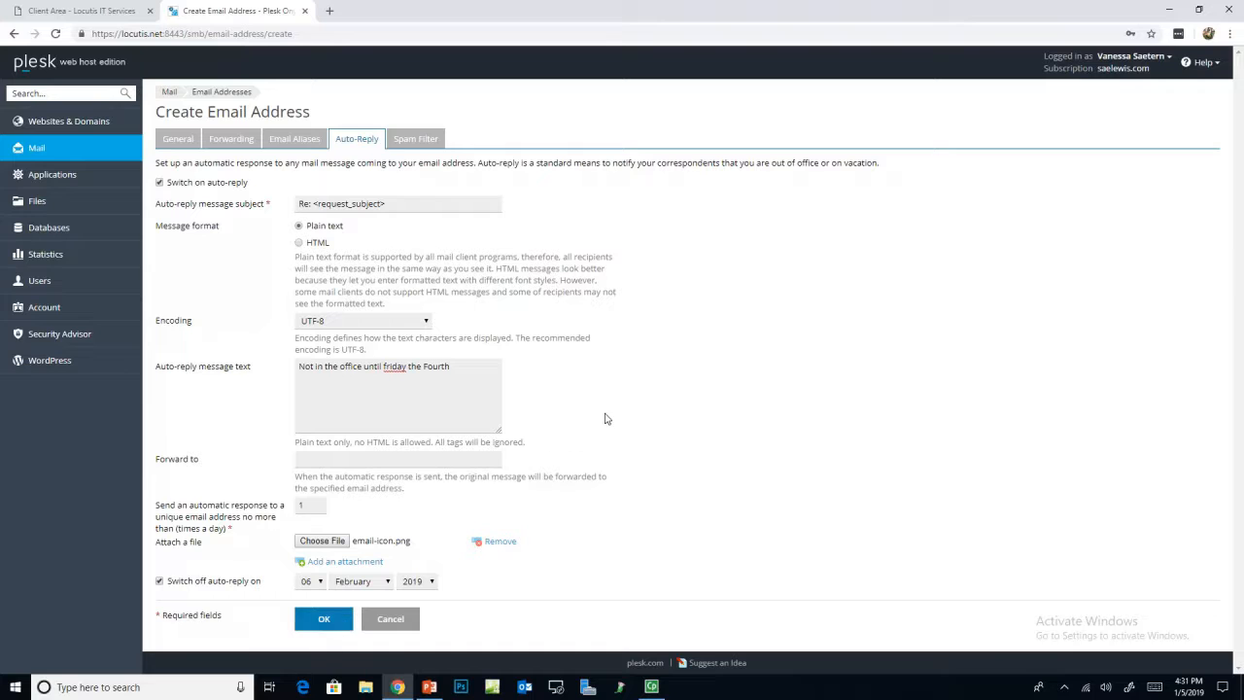
left_click(420, 144)
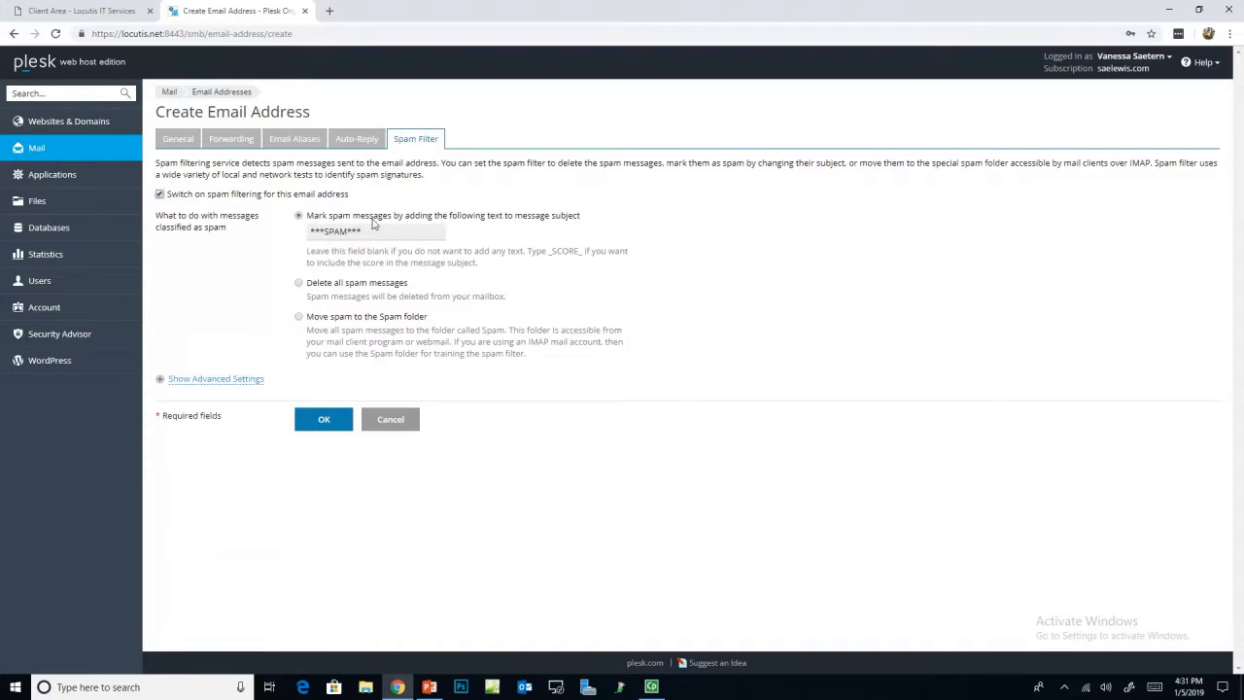
Step: Inspect the advanced spam filter settings, including the white list
left_click(221, 382)
scroll(303, 395, "down", 3)
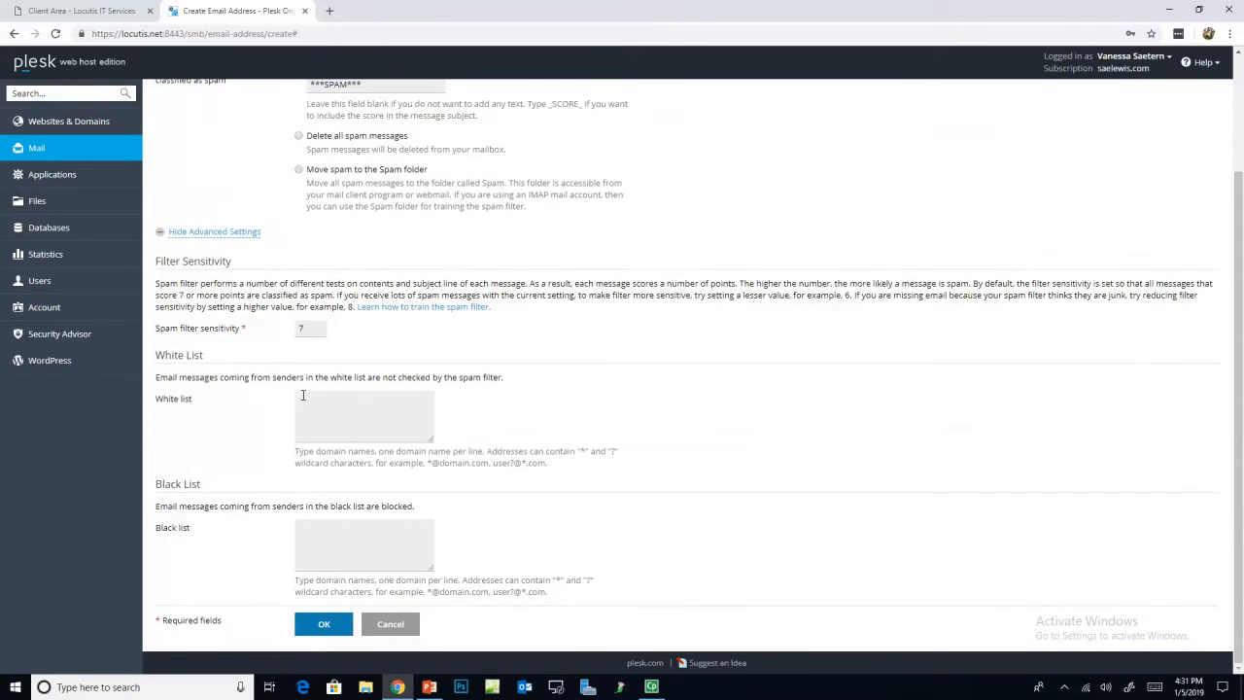
left_click(341, 434)
scroll(345, 486, "up", 3)
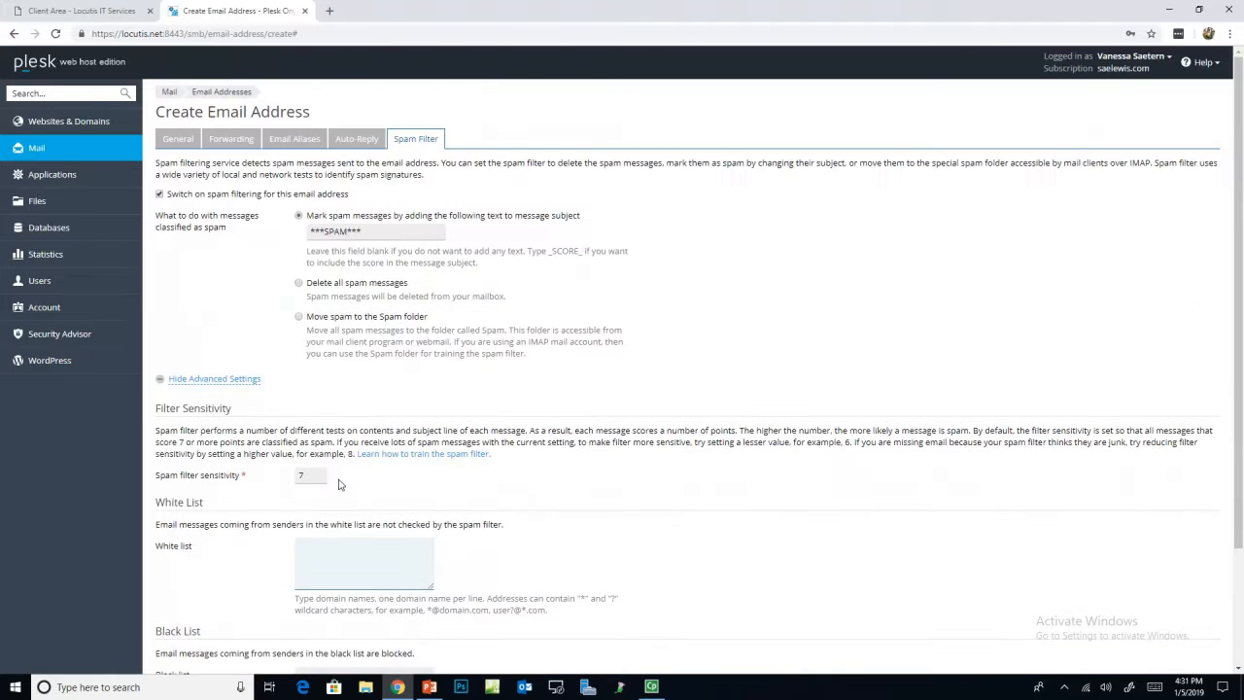
Step: Review the testaddress name, its alias, forwarding, spam filter and auto-reply settings
left_click(191, 143)
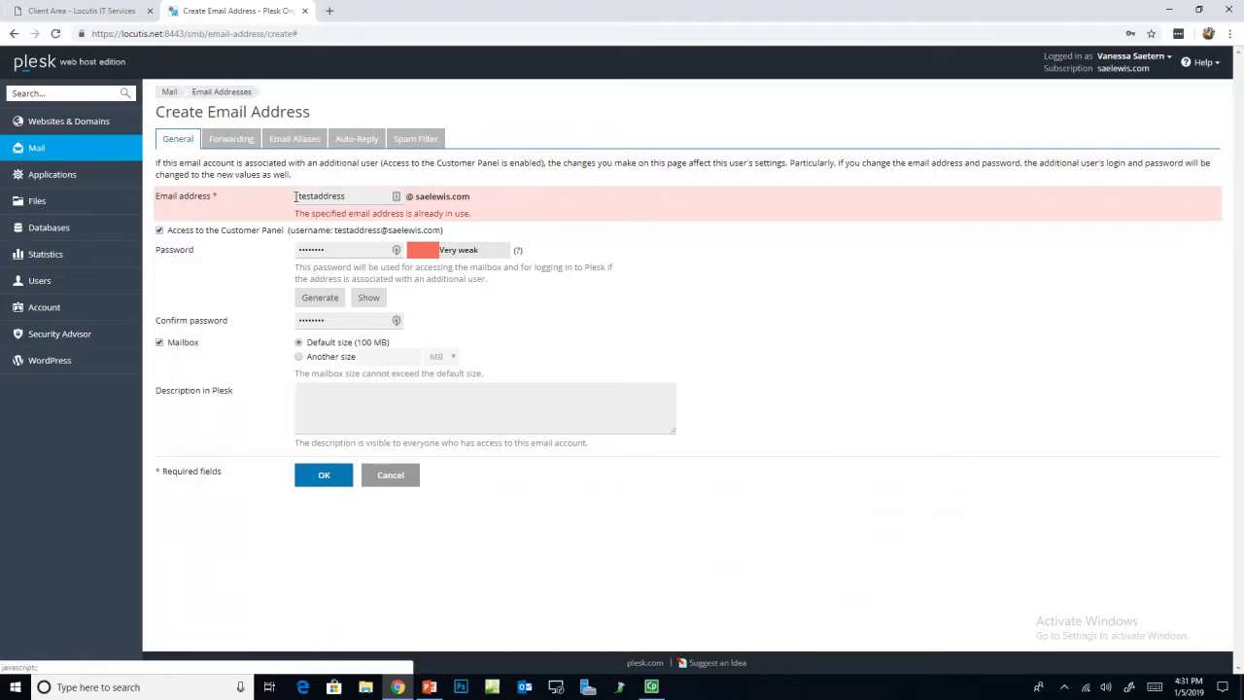
double_click(352, 197)
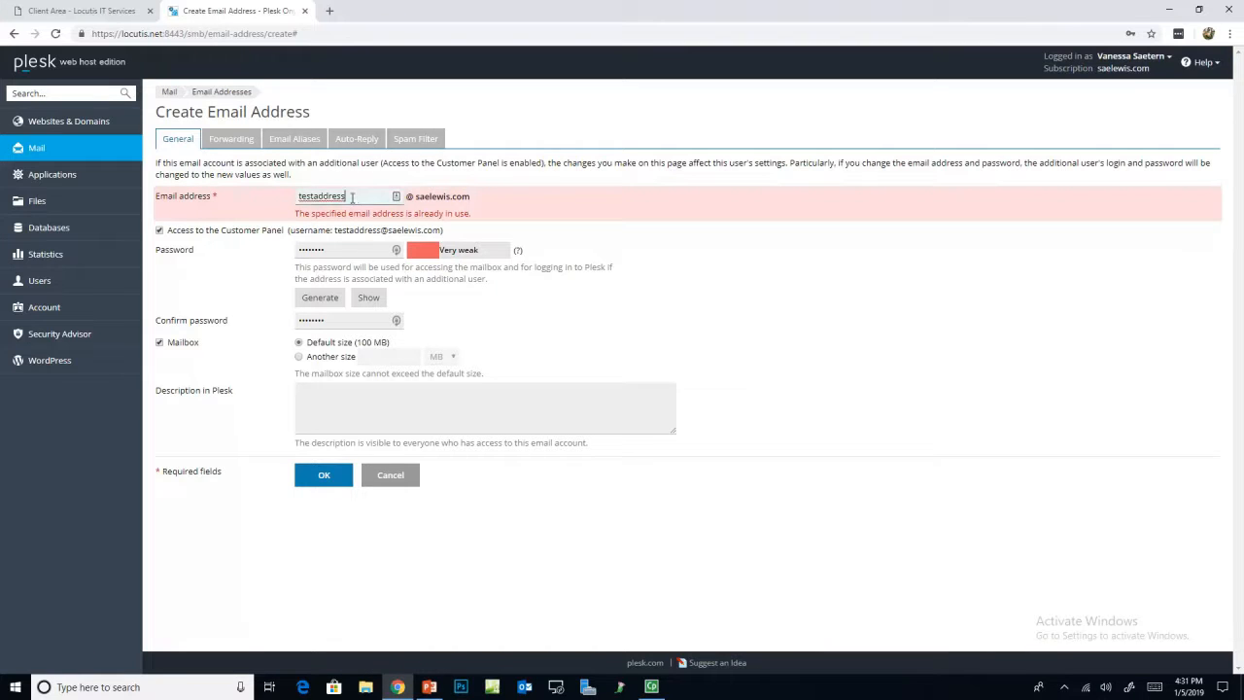
left_click(293, 141)
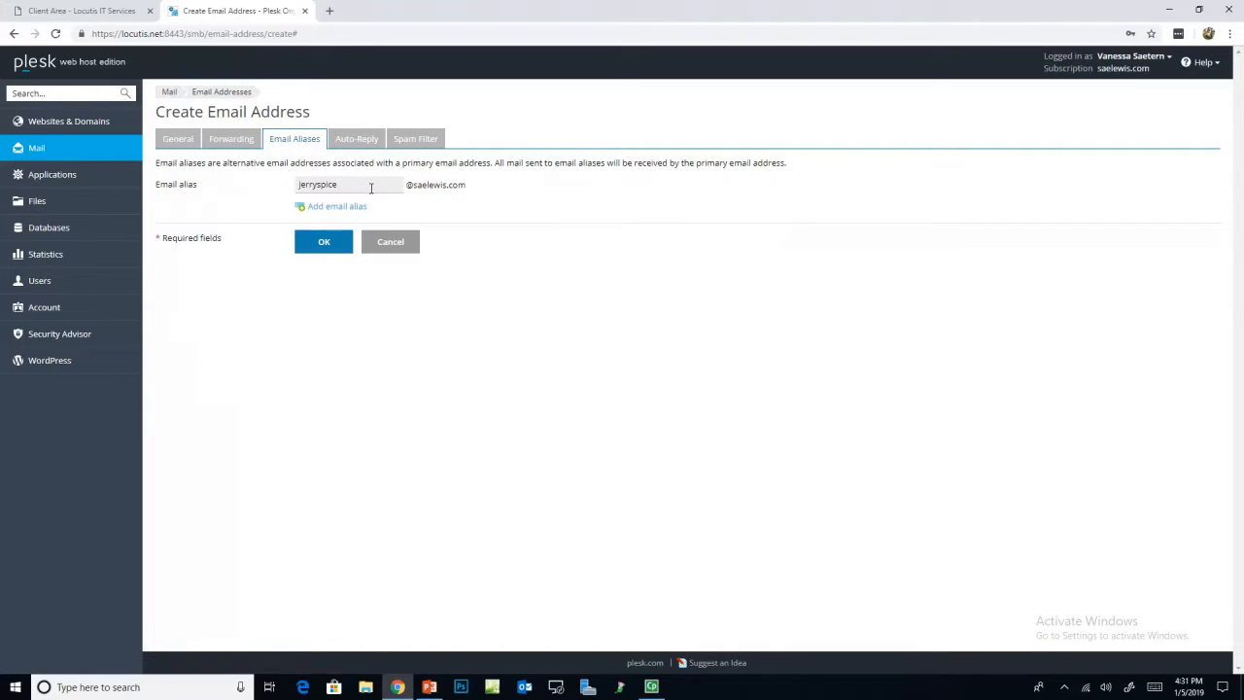
double_click(370, 187)
left_click(178, 140)
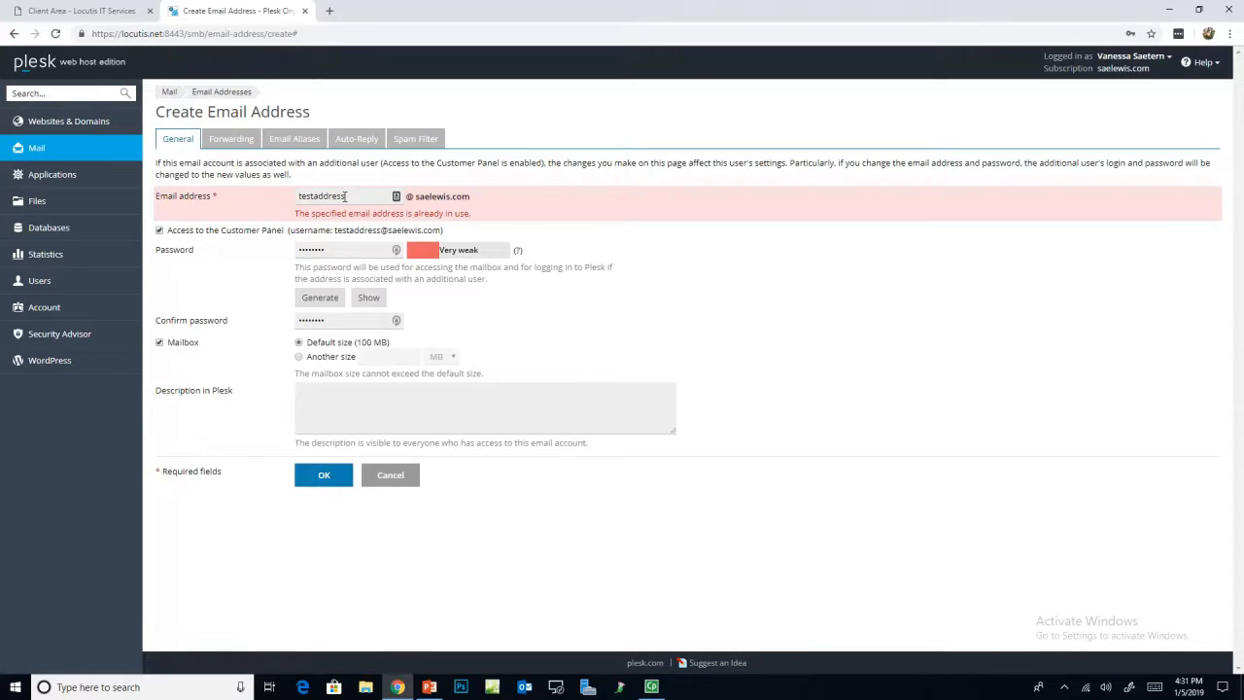
left_click(229, 139)
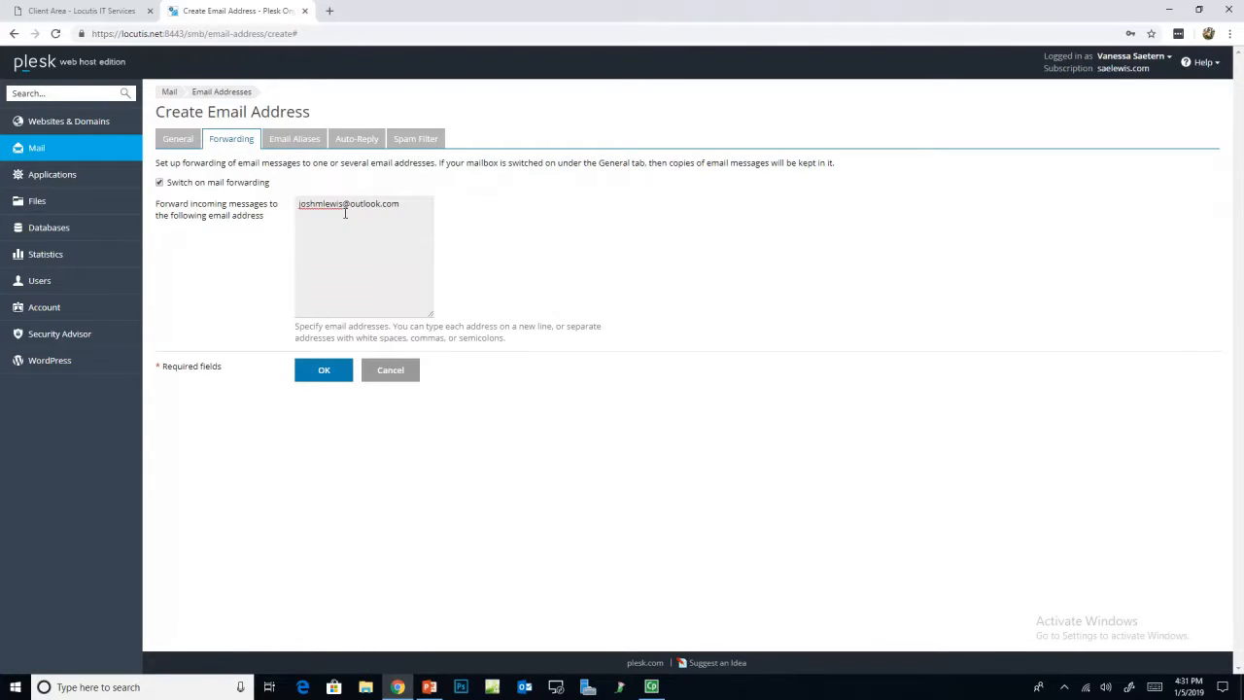
left_click(407, 139)
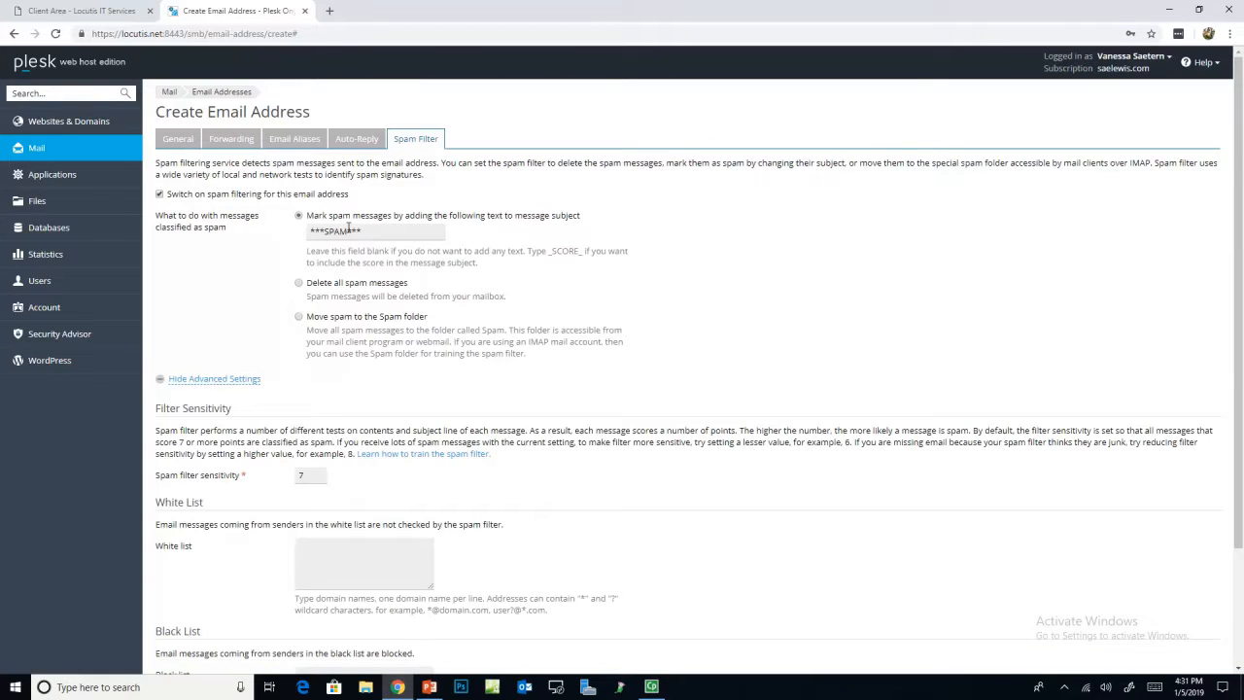
left_click(358, 141)
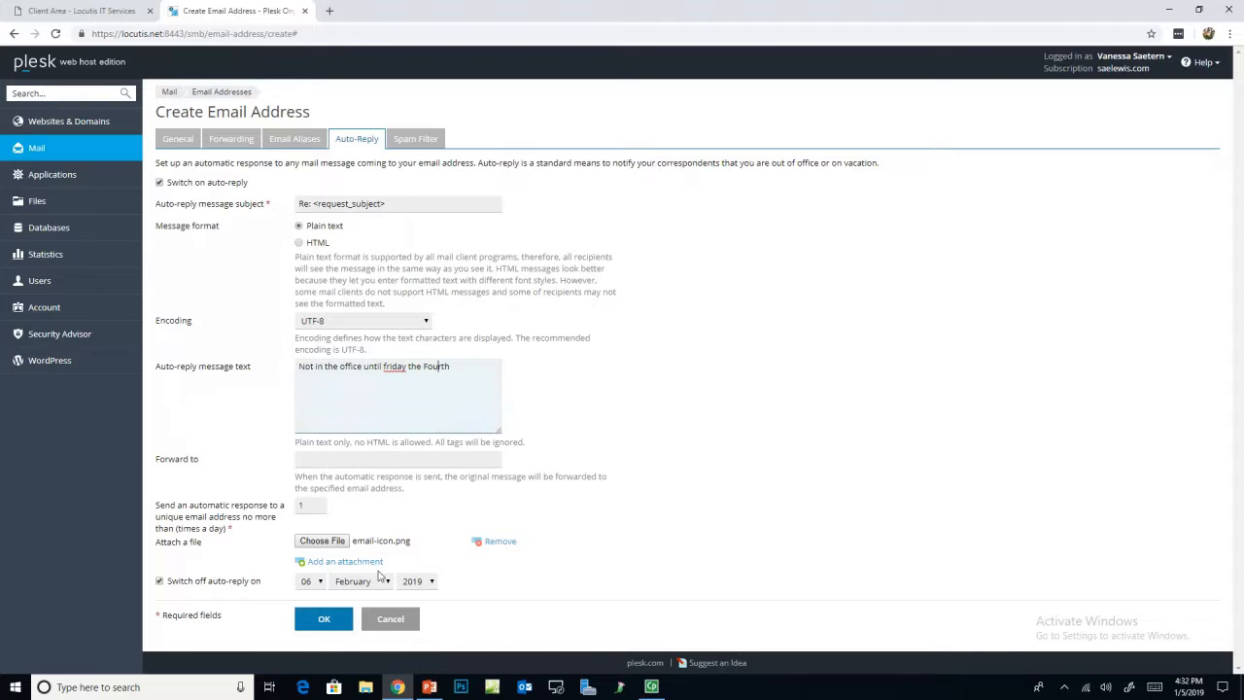
left_click(328, 619)
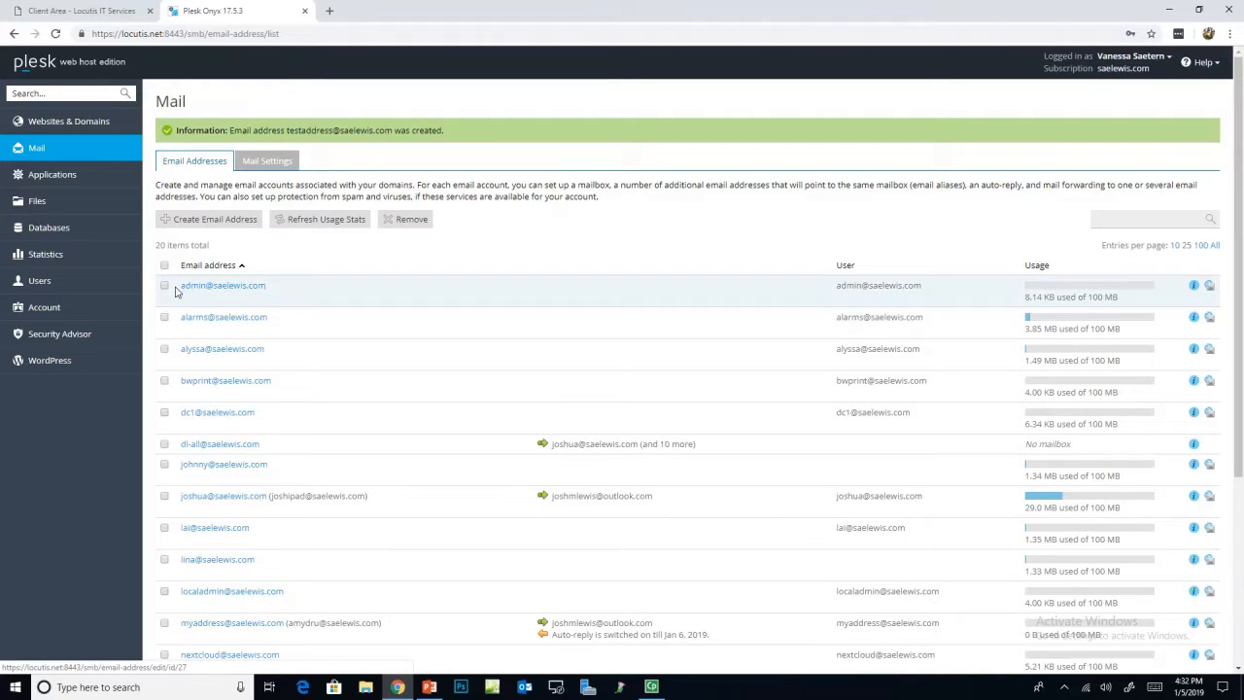
left_click(223, 286)
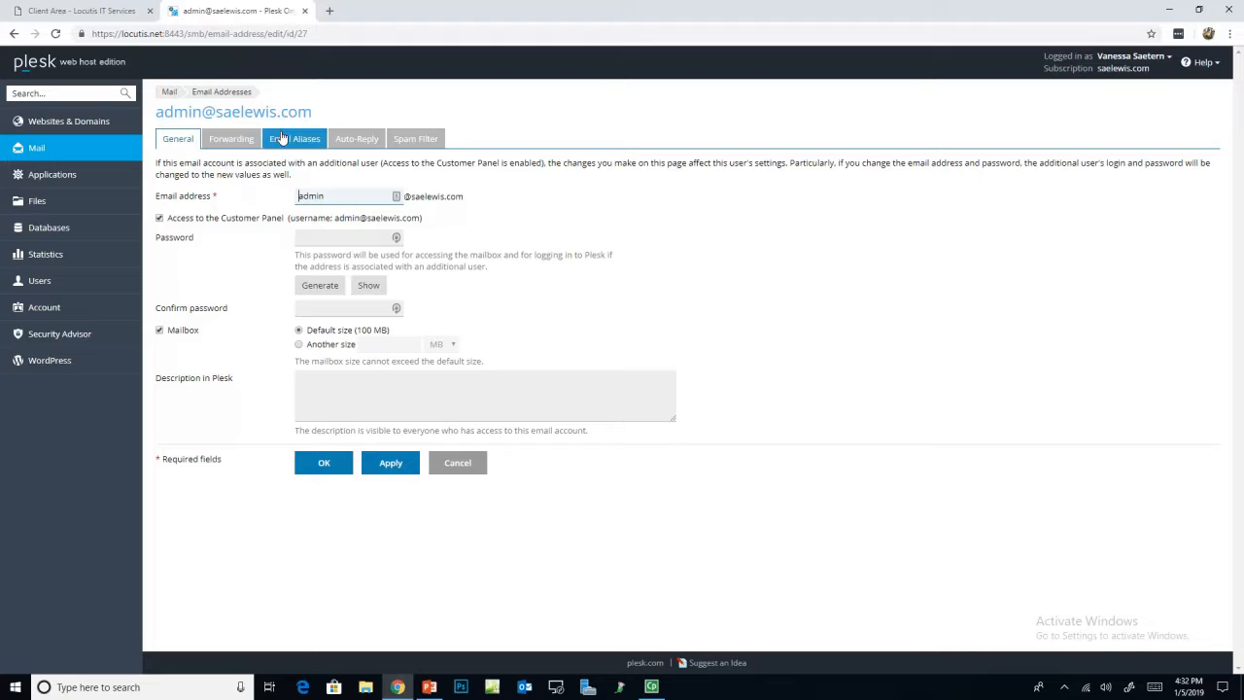
left_click(457, 463)
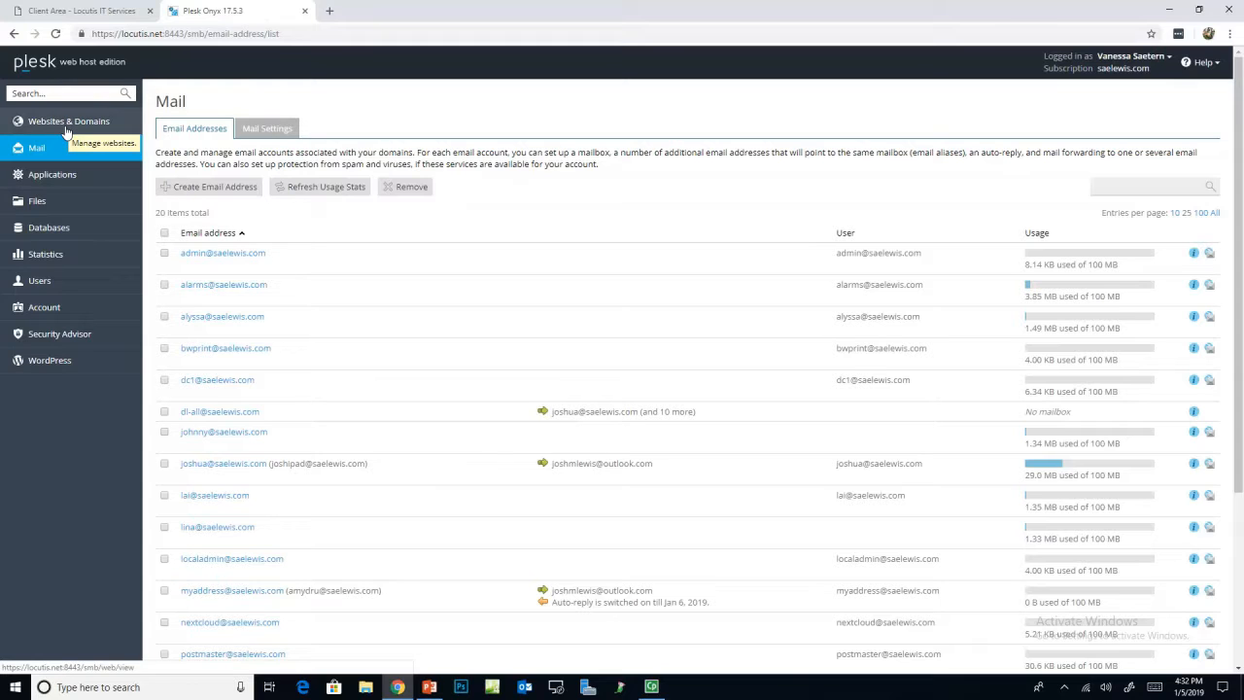
Step: Start an incremental subscription backup in Backup Manager with an email notice on completion
left_click(66, 128)
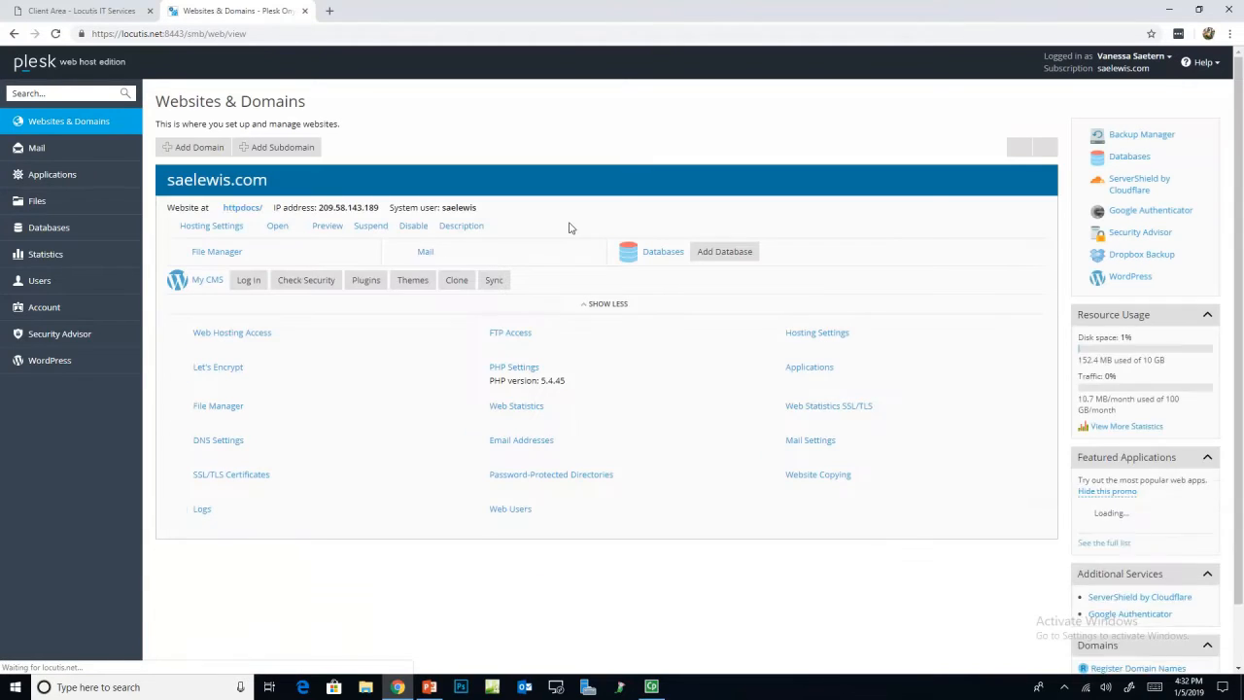
left_click(1124, 141)
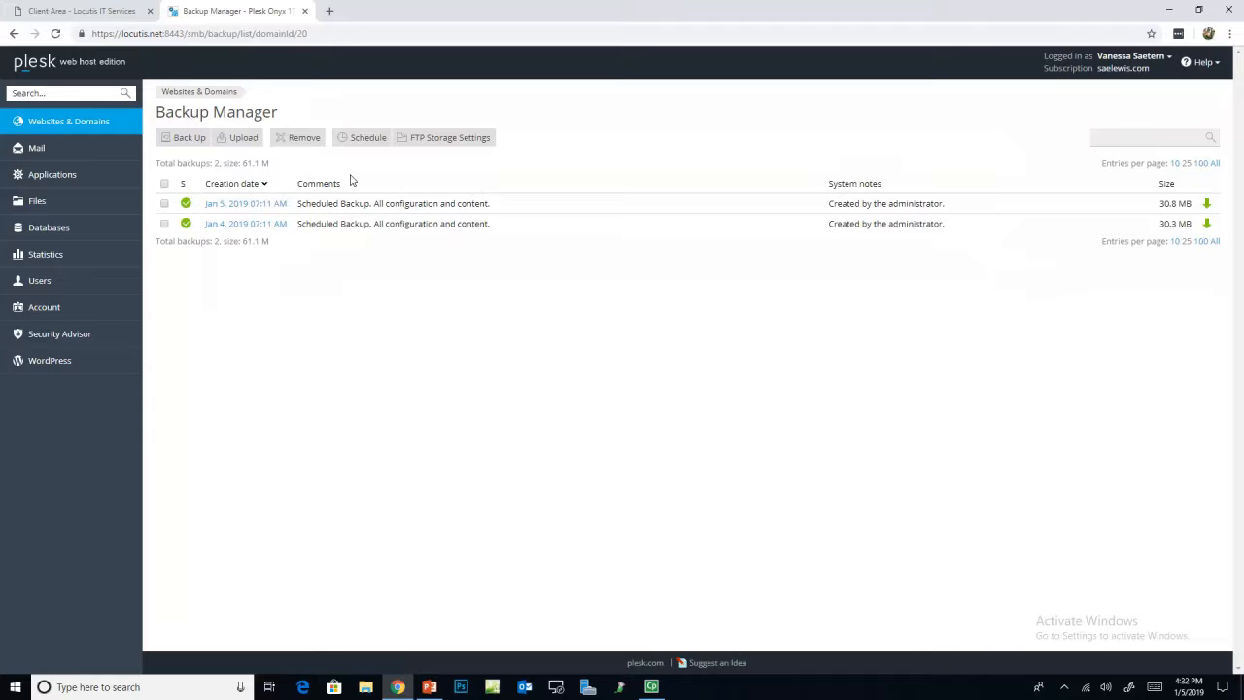
left_click(186, 141)
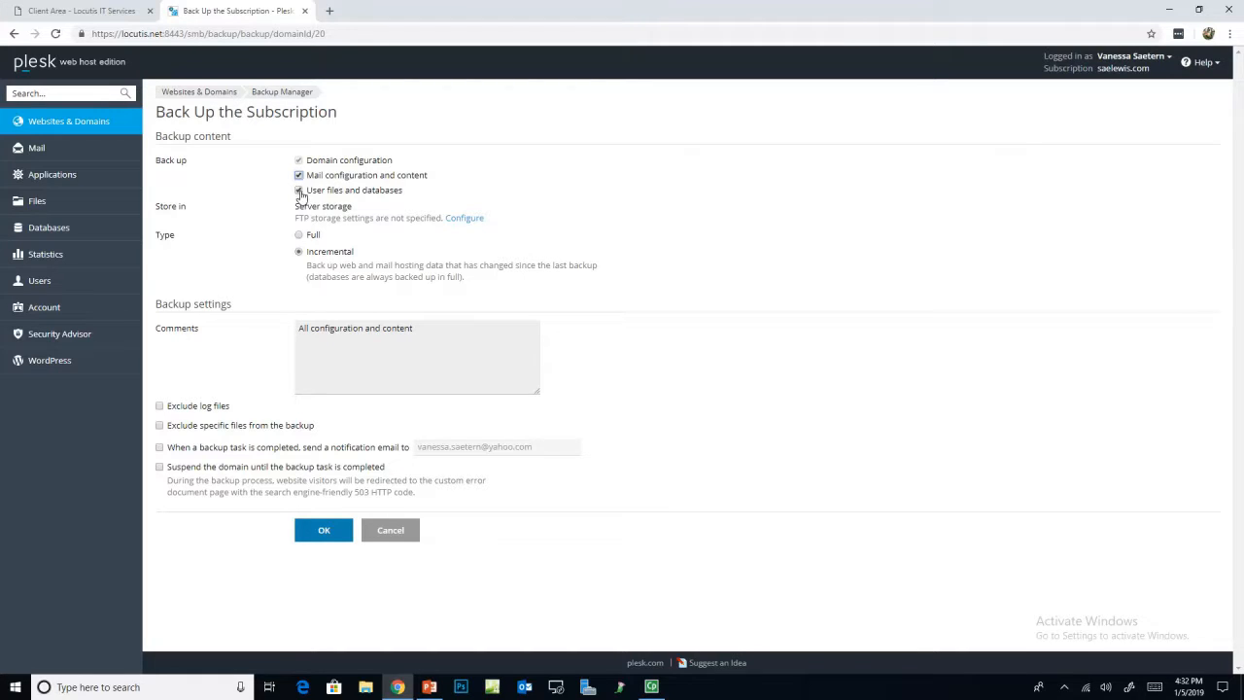
left_click(299, 250)
left_click(282, 449)
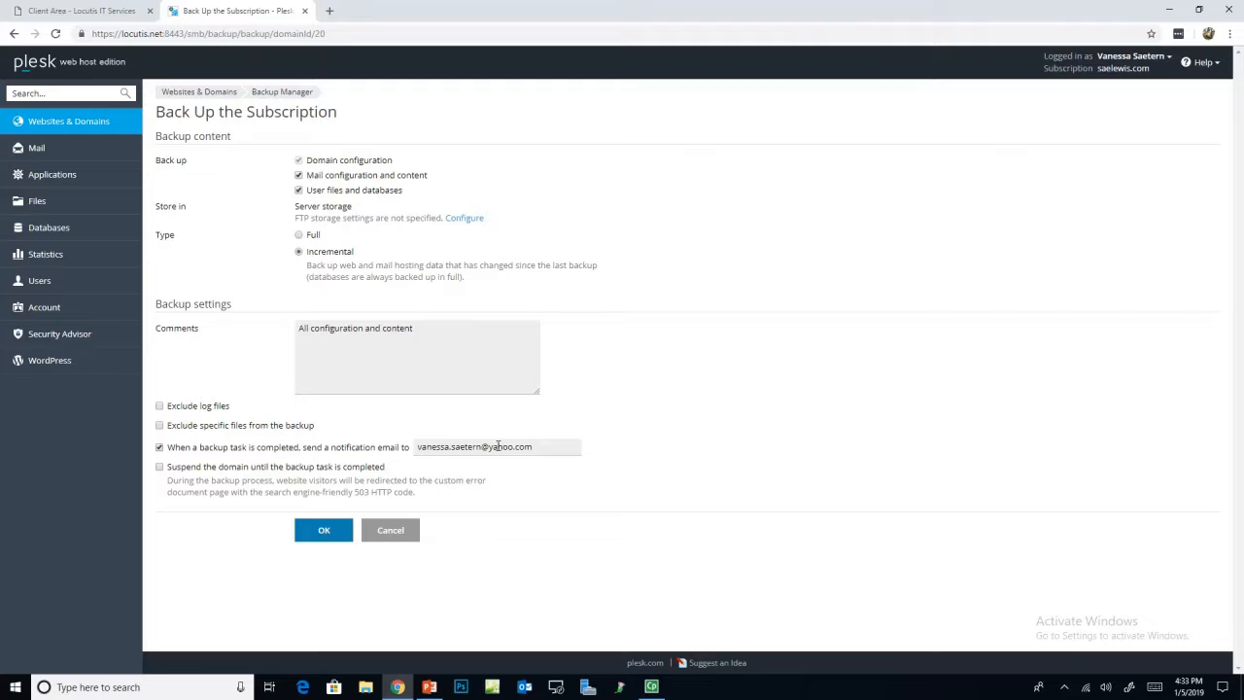
left_click(321, 529)
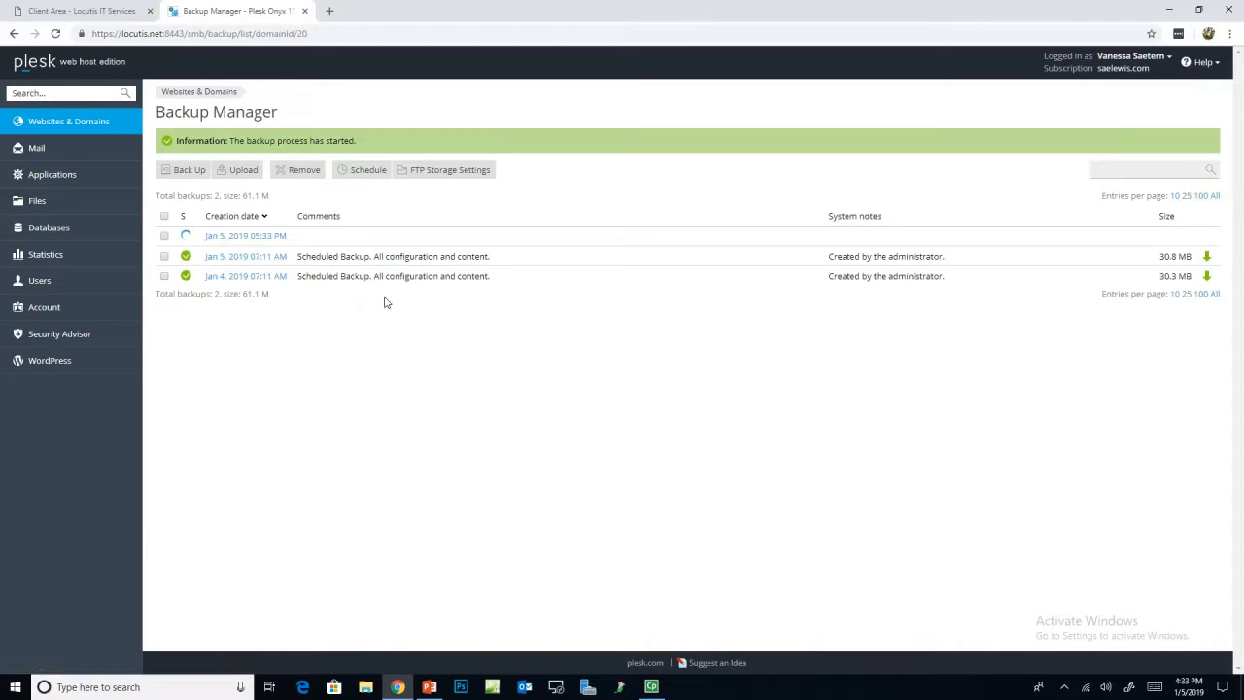
Step: Look at the FTP storage settings, toggling Use FTP storage on and back off
left_click(458, 174)
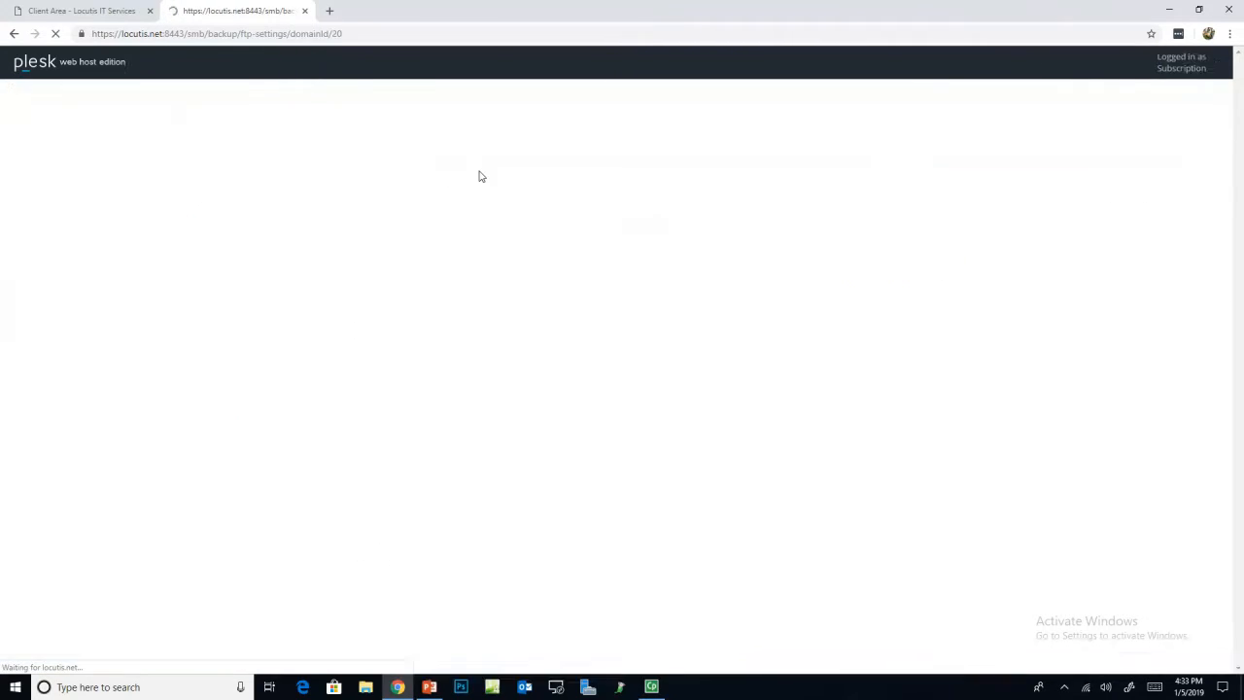
left_click(216, 140)
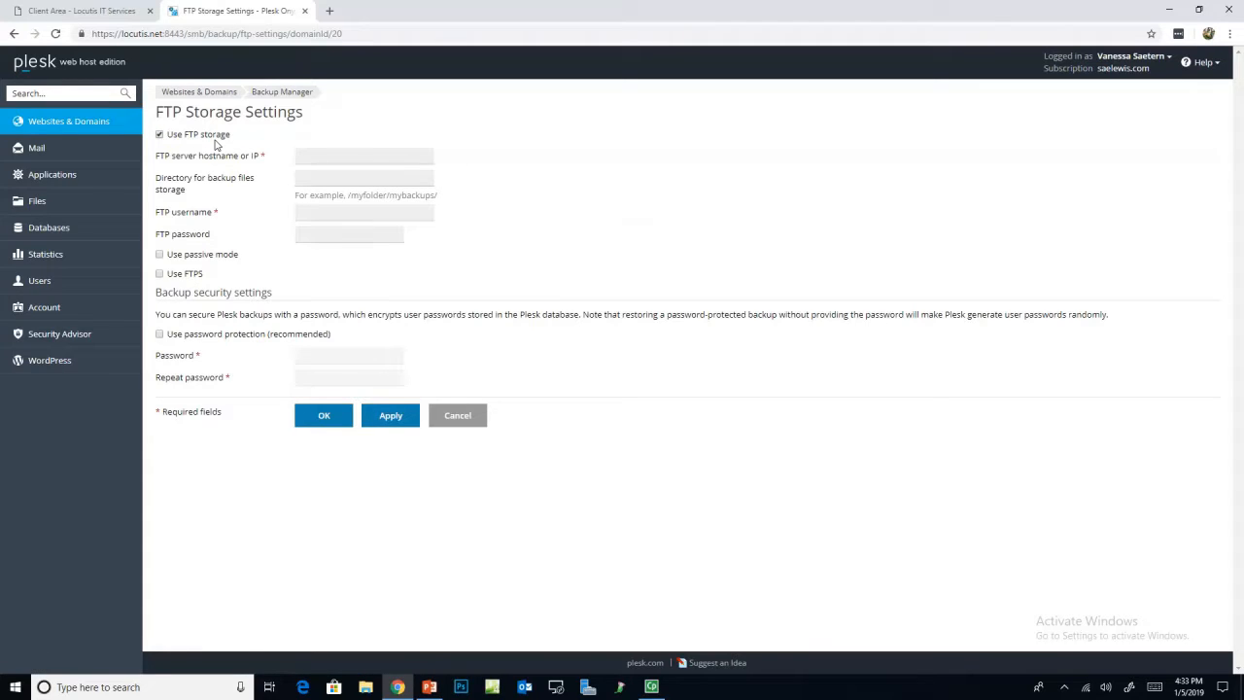
left_click(396, 158)
left_click(185, 136)
Step: Open the Dropbox backup setup and go back without linking Dropbox
left_click(70, 124)
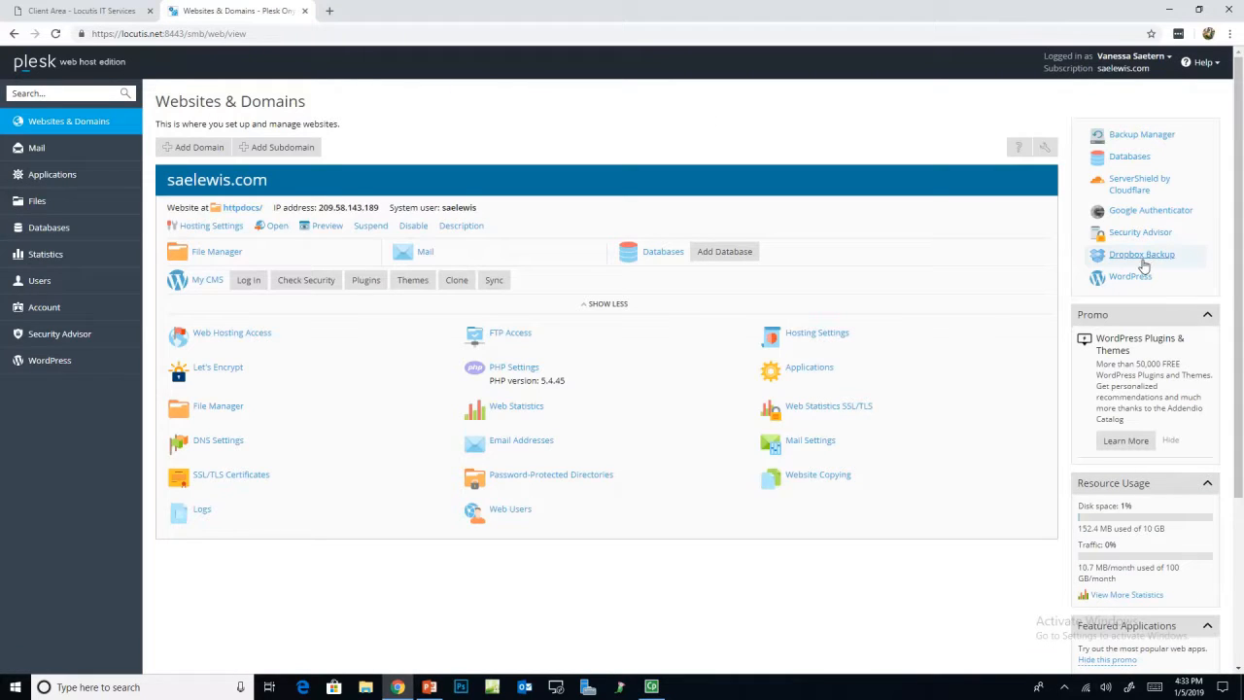
left_click(1151, 257)
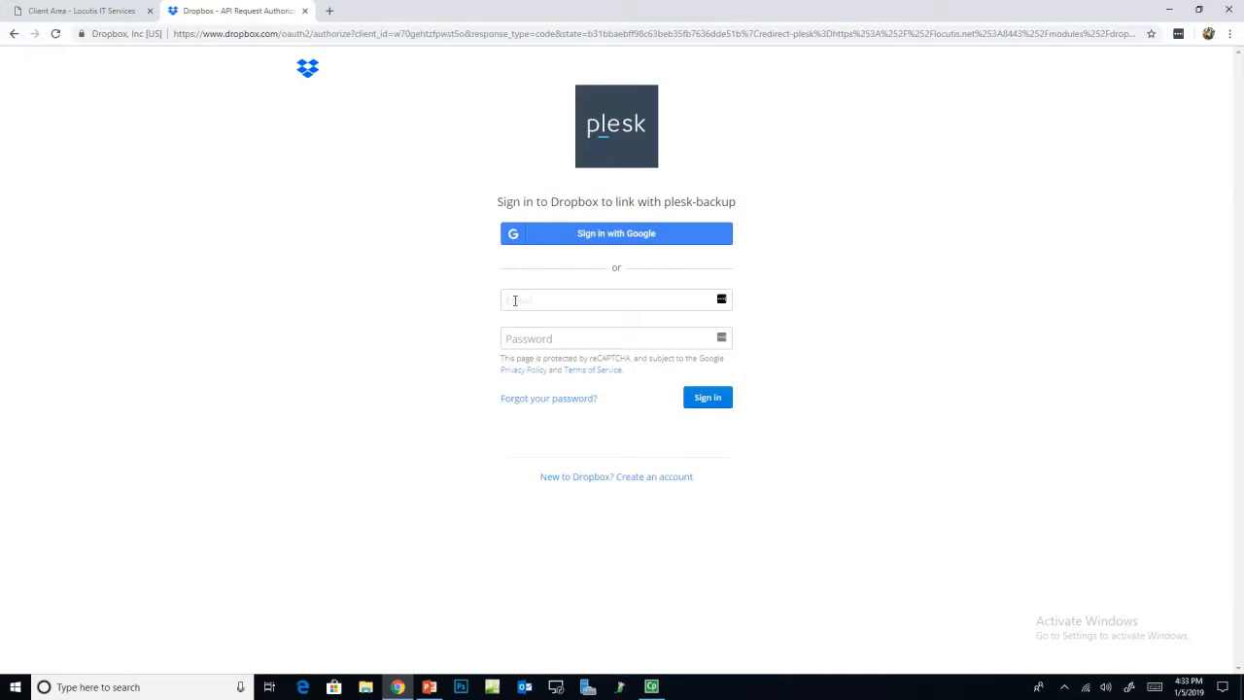
left_click(13, 33)
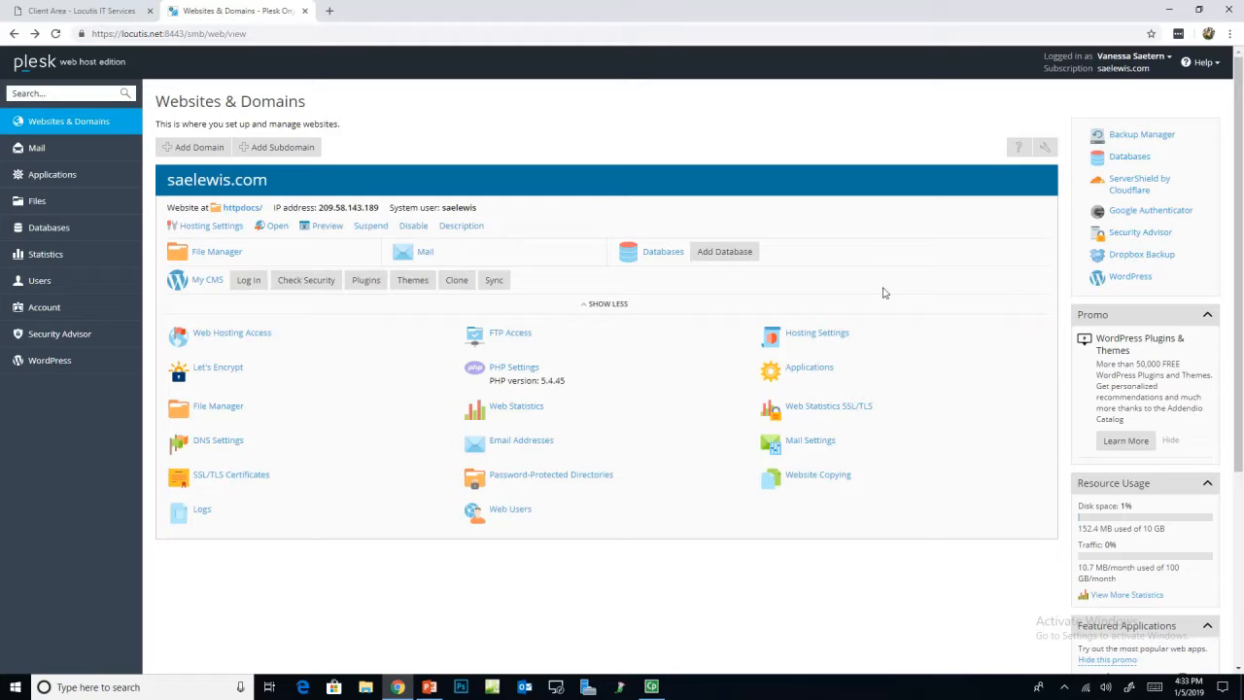
left_click(1125, 211)
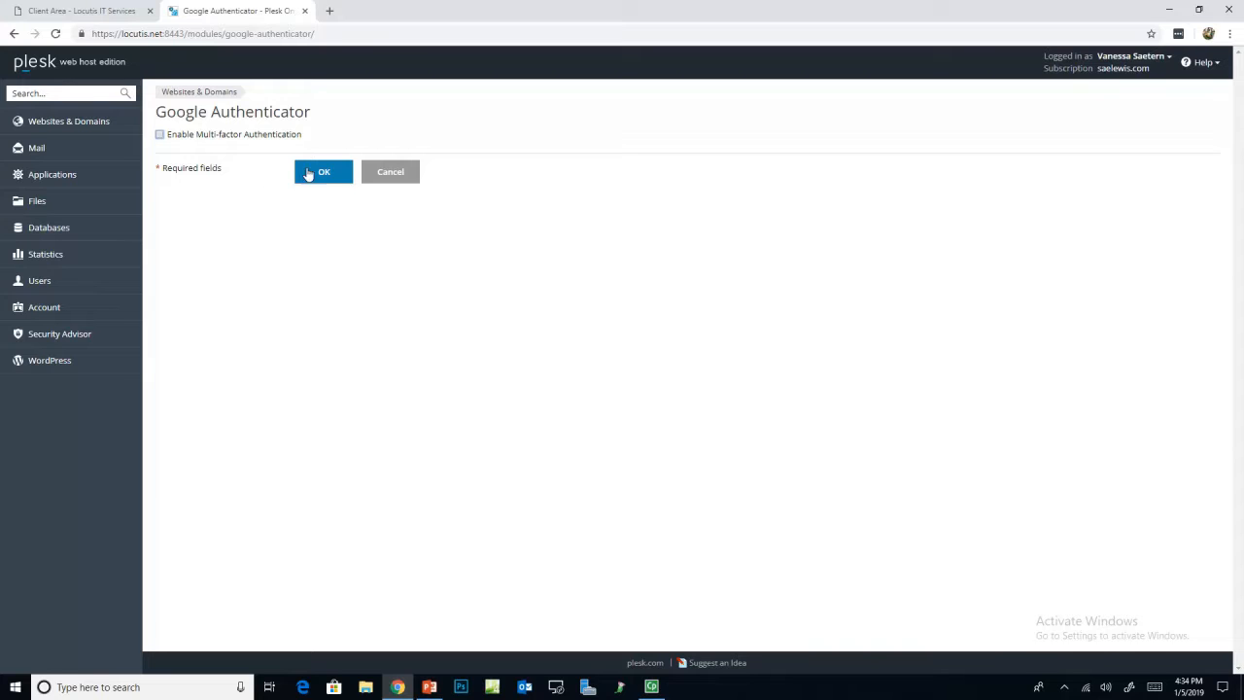
left_click(401, 181)
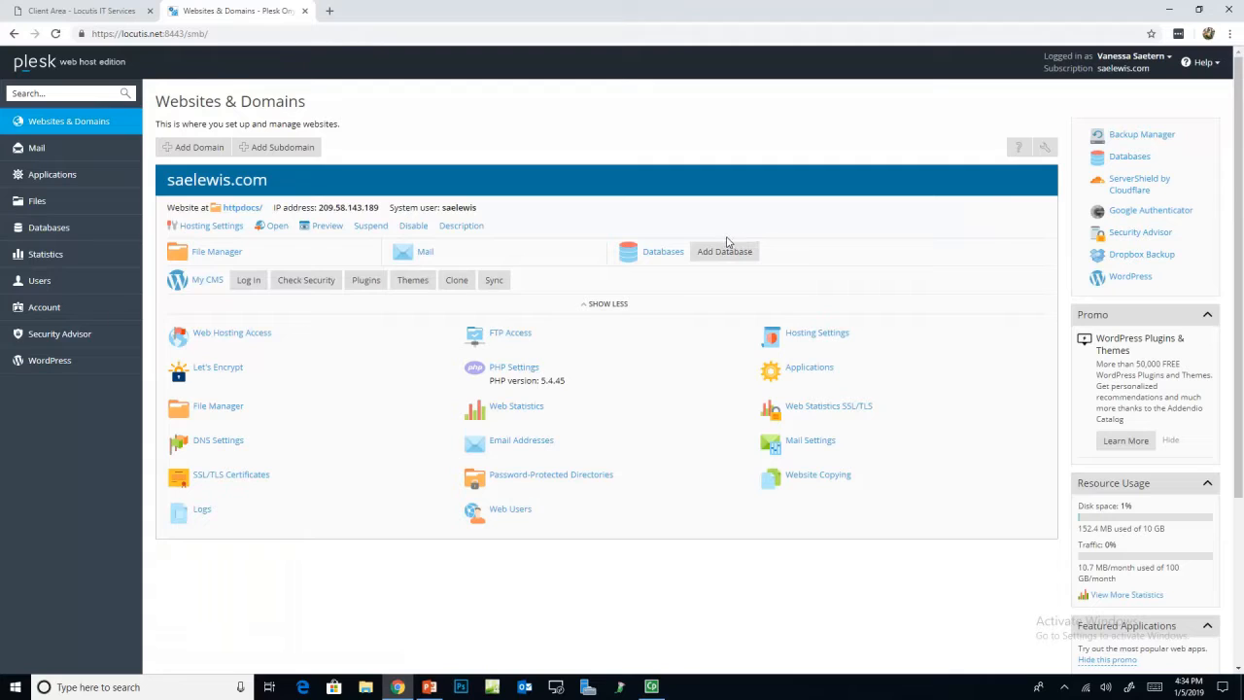
Step: Open the My CMS WordPress instance page for saelewis.com
left_click(282, 147)
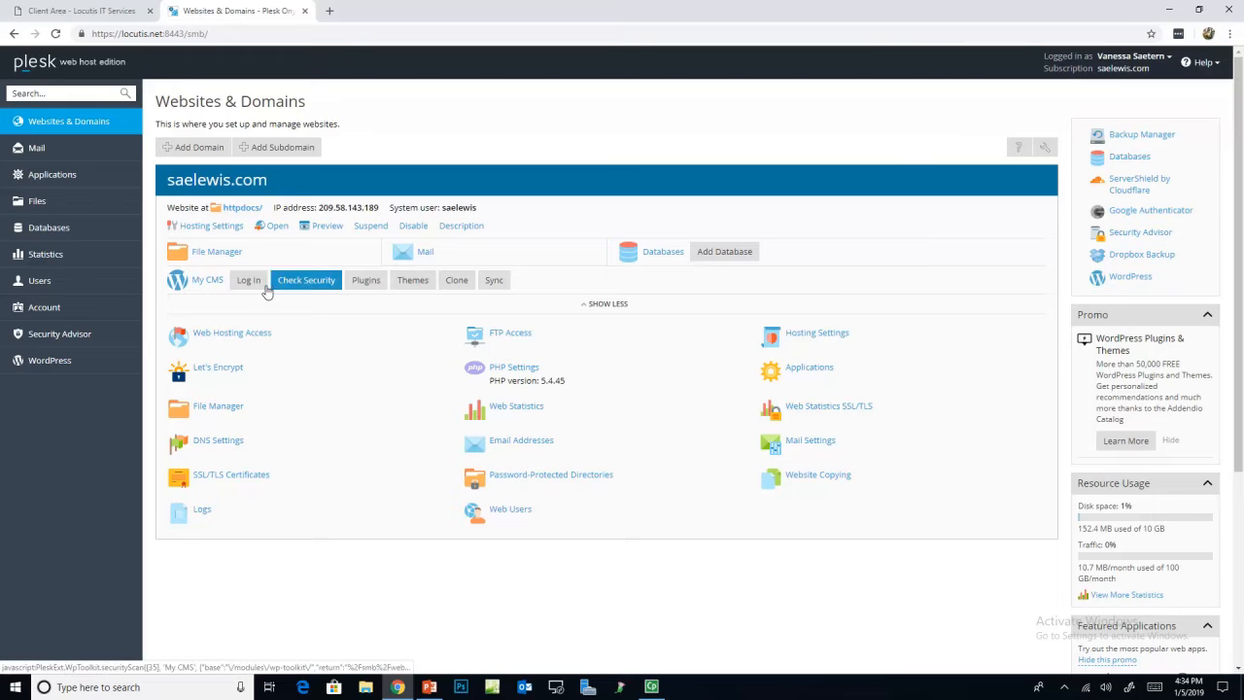
left_click(180, 284)
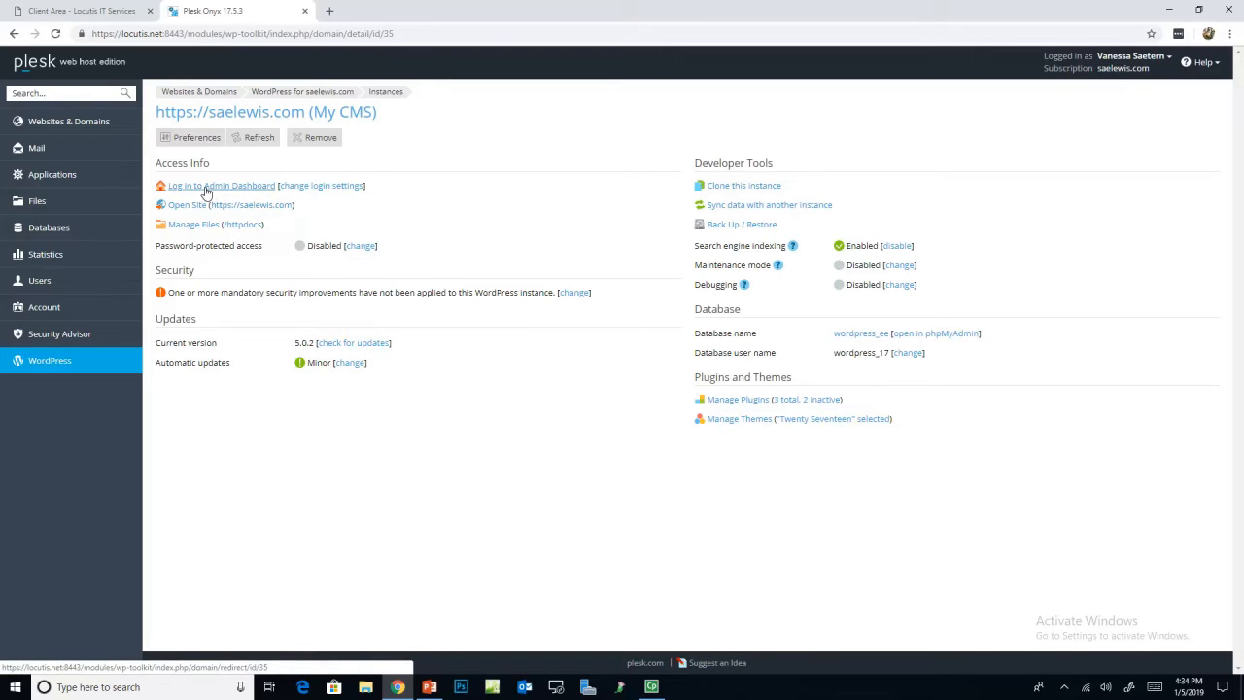
left_click(329, 192)
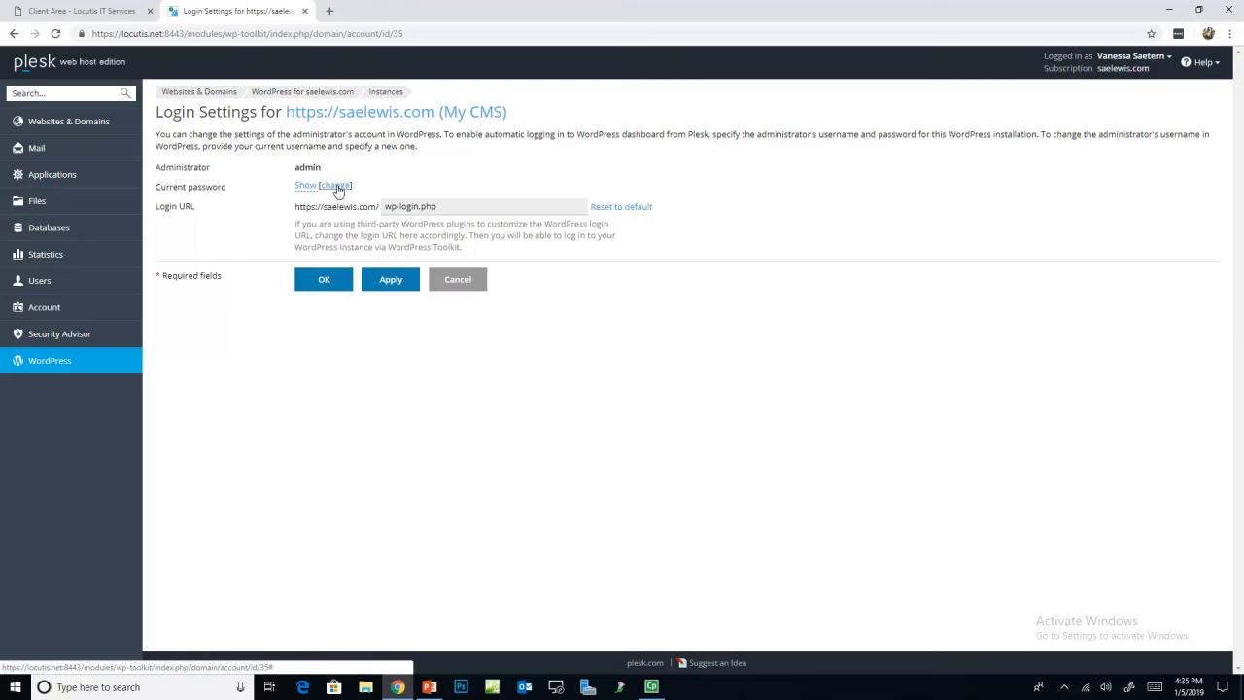
left_click(457, 279)
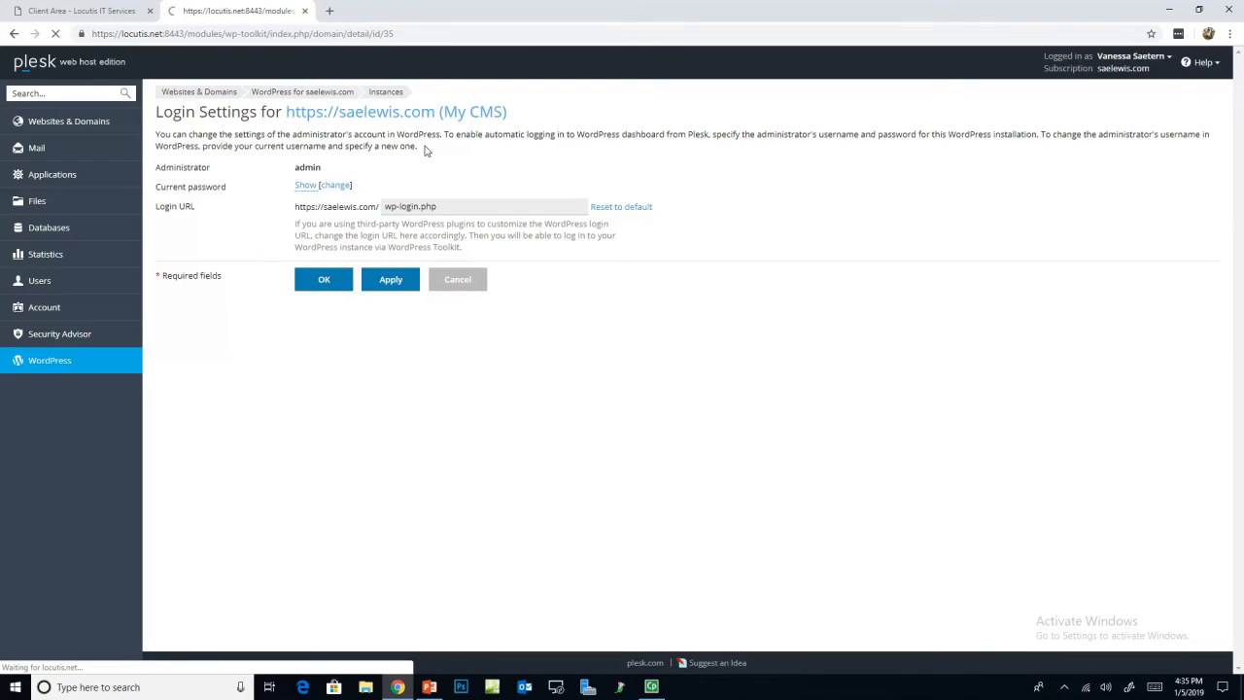